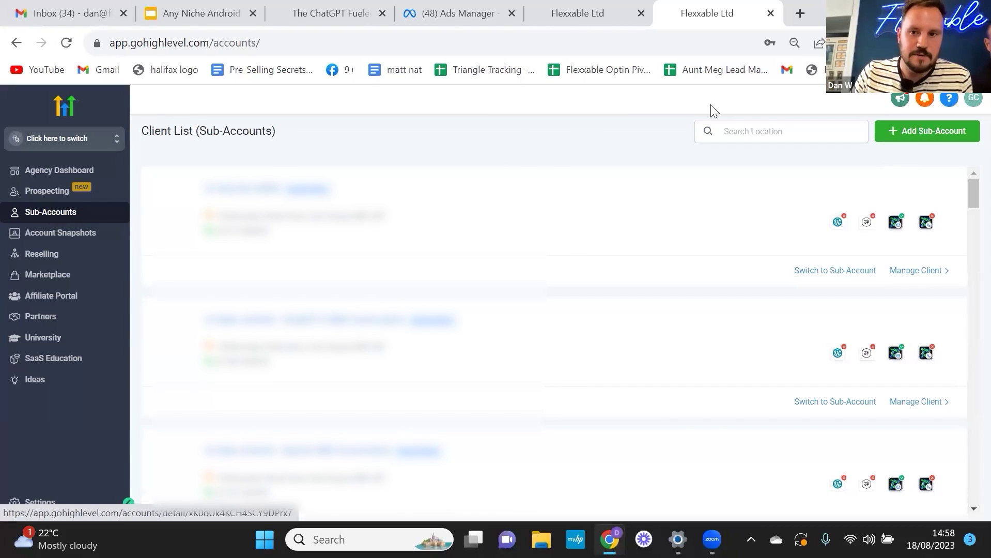
Start a new sub-account from the Own snapshot 'Any Niche SA Snapshot' and choose manual entry
{"action": "left_click", "coordinate": [933, 131]}
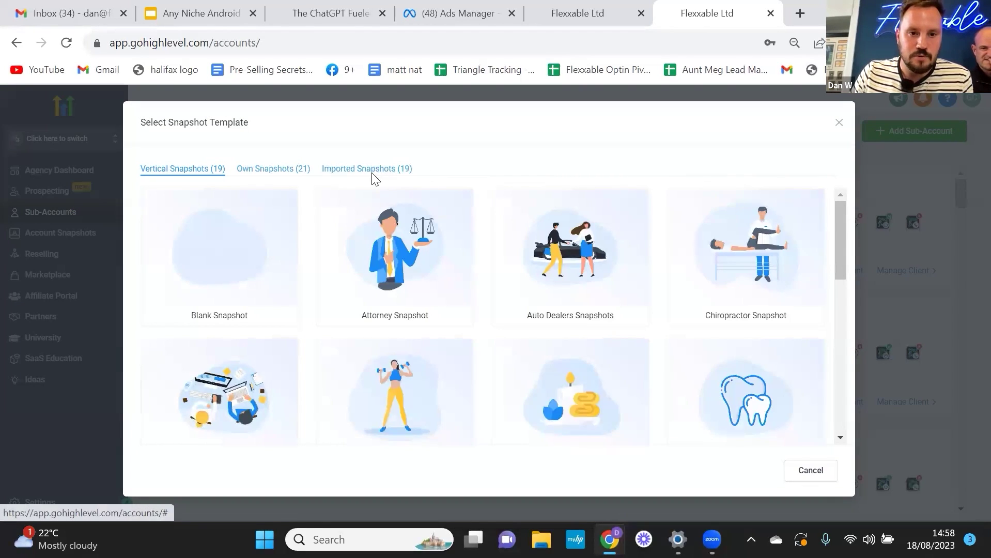
{"action": "left_click", "coordinate": [397, 172]}
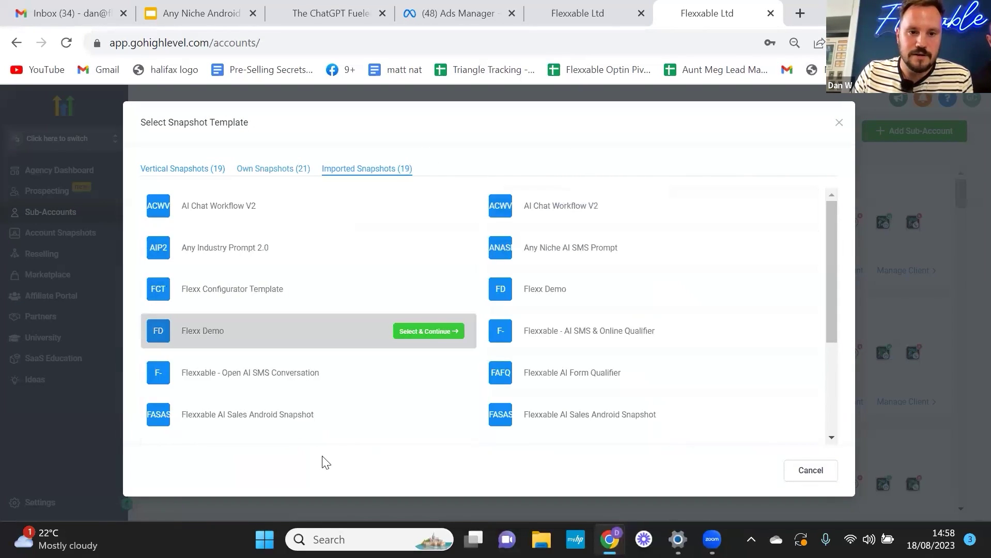
{"action": "left_click", "coordinate": [294, 172]}
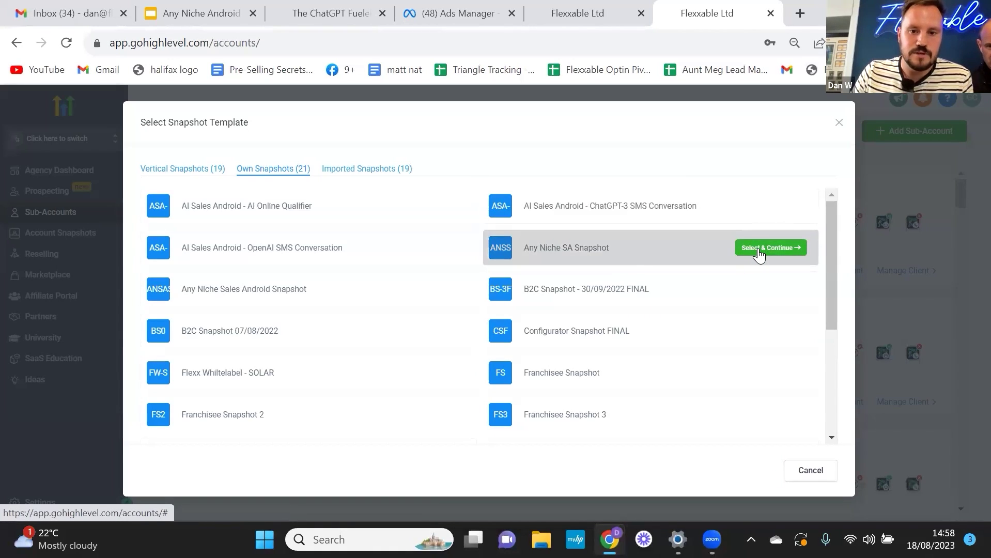
{"action": "left_click", "coordinate": [757, 249]}
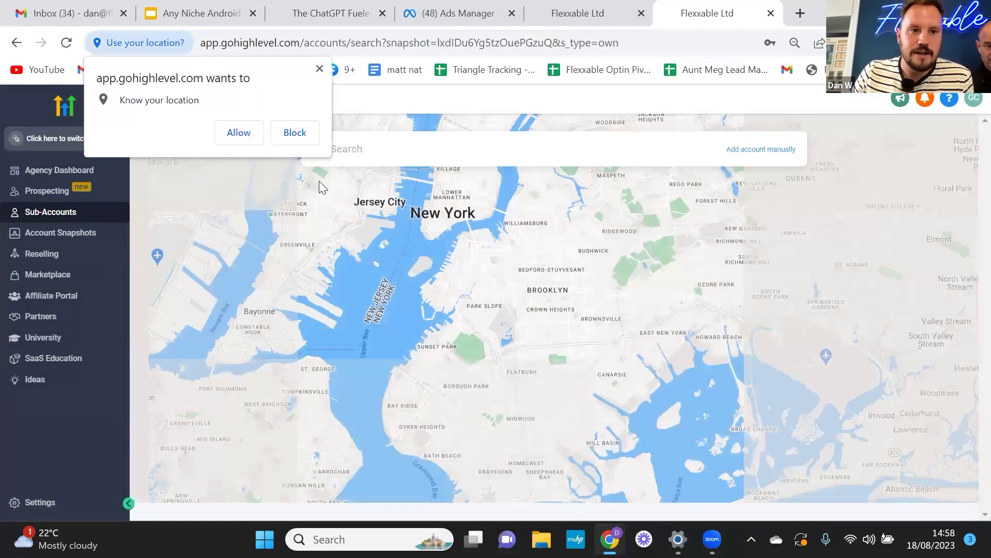
{"action": "left_click", "coordinate": [294, 132]}
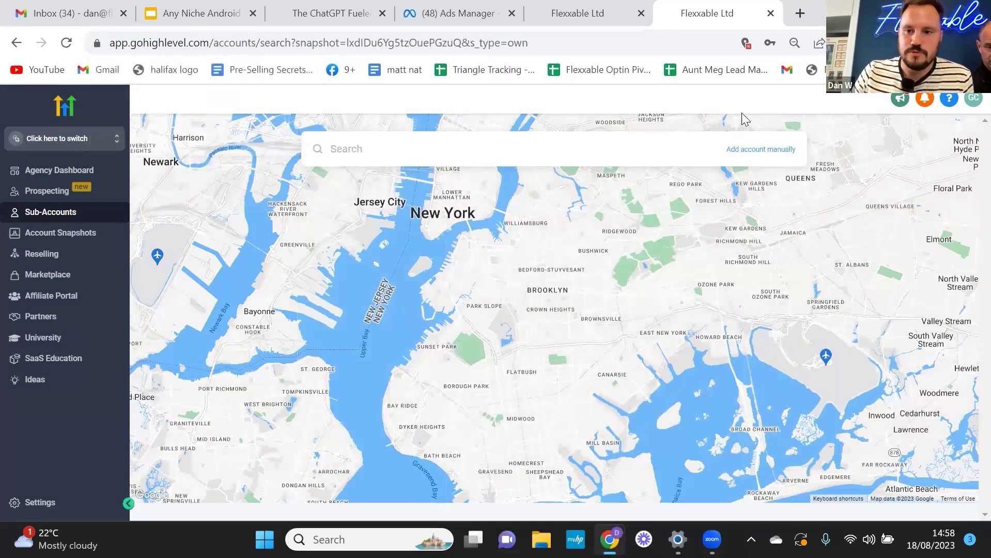
{"action": "left_click", "coordinate": [769, 151]}
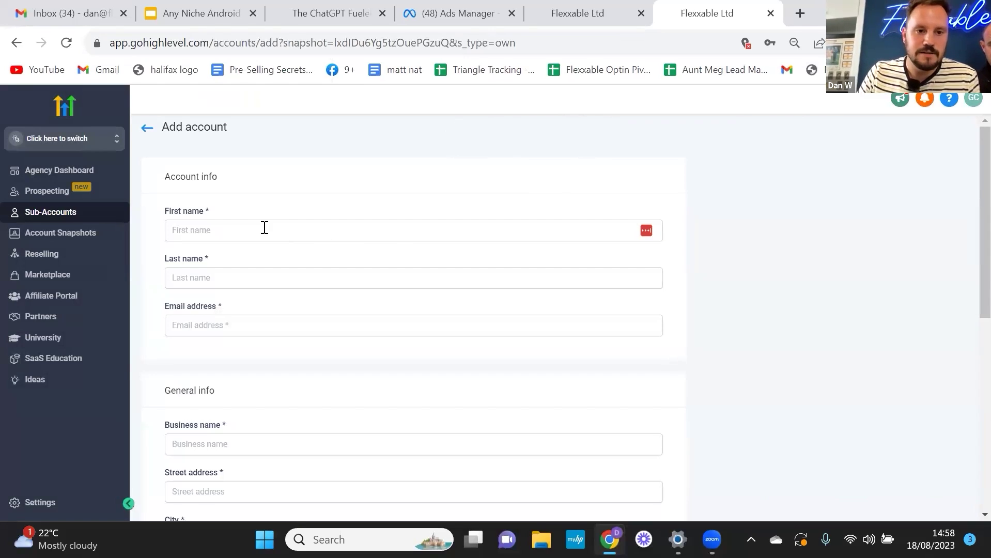
Enter the account owner's first name, last name and e-mail address
{"action": "left_click", "coordinate": [264, 228]}
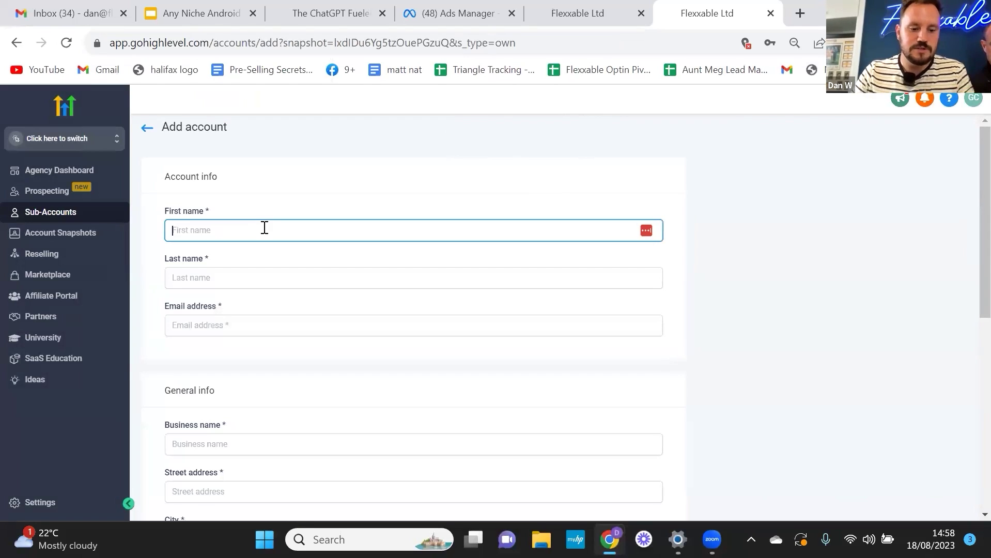
{"action": "left_click", "coordinate": [250, 280]}
{"action": "type", "text": "fyjyrjrs"}
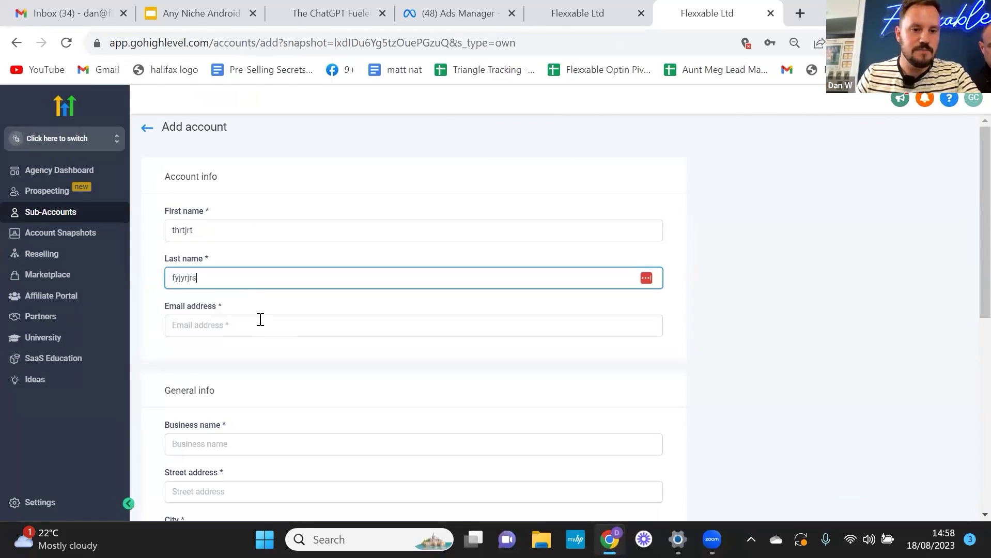
{"action": "left_click", "coordinate": [260, 319]}
{"action": "type", "text": "ryjrwy@ekrjbgker.com"}
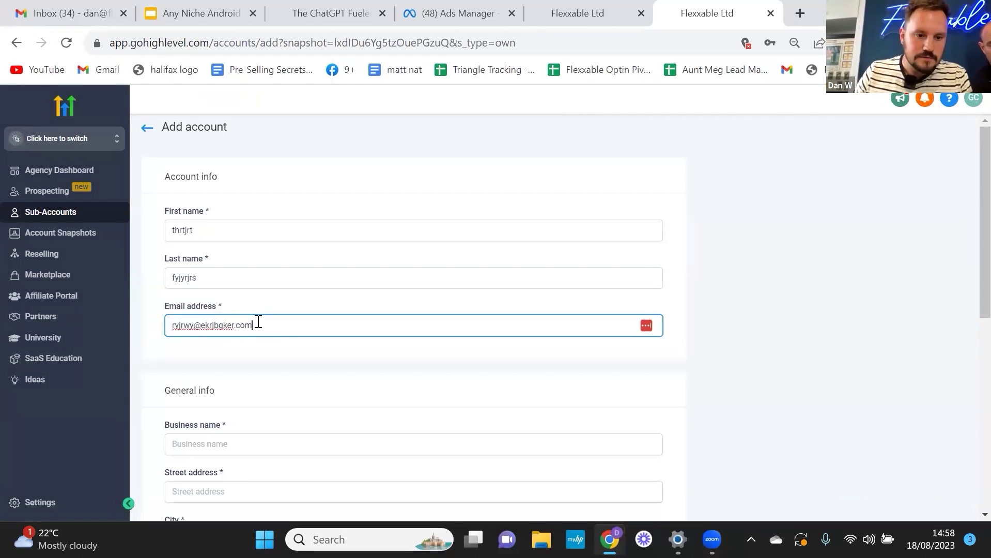
{"action": "scroll", "coordinate": [258, 283], "scroll_direction": "down", "scroll_amount": 3}
Fill in the business name, street address and city, with country UK and region East Sussex
{"action": "left_click", "coordinate": [264, 289]}
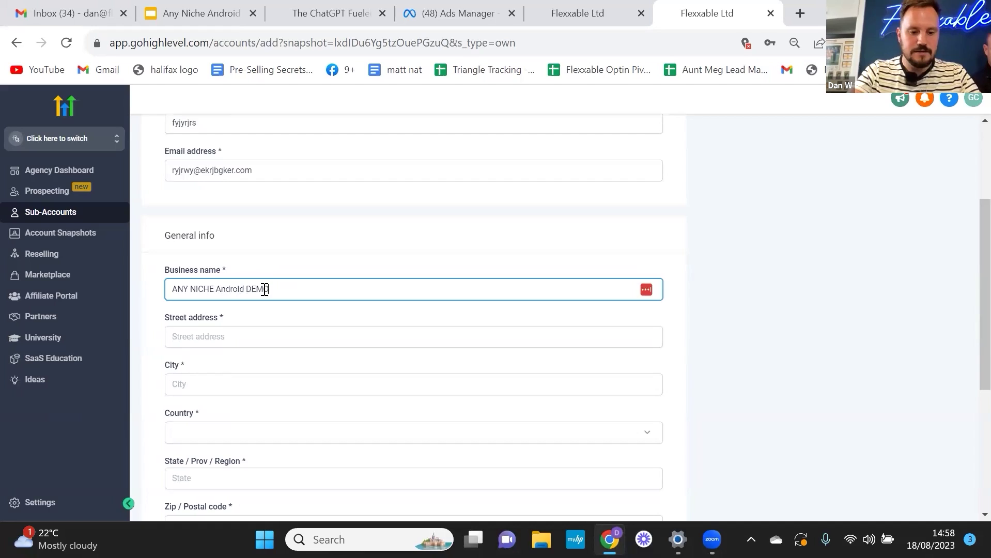
{"action": "left_click", "coordinate": [253, 337]}
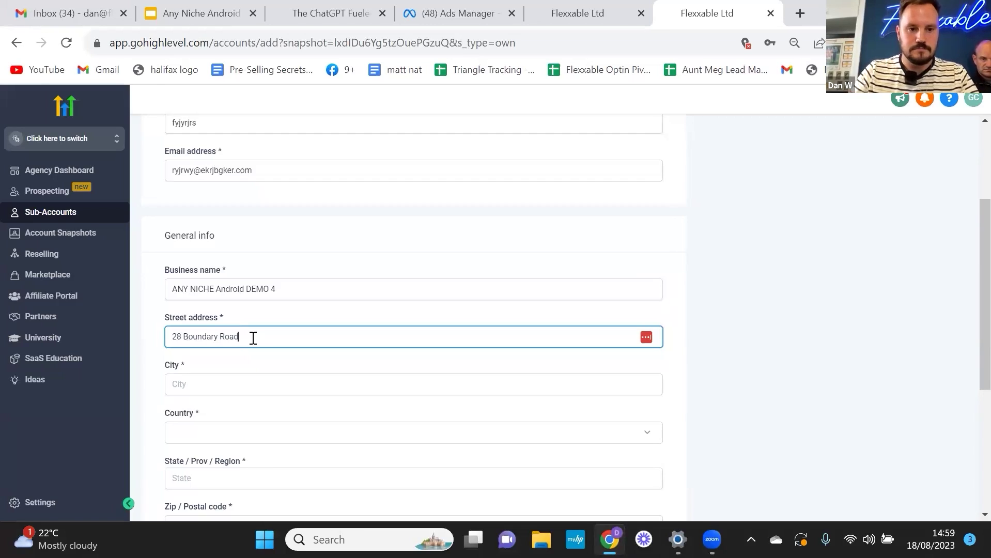
{"action": "left_click", "coordinate": [252, 382]}
{"action": "type", "text": "dh"}
{"action": "scroll", "coordinate": [239, 391], "scroll_direction": "down", "scroll_amount": 3}
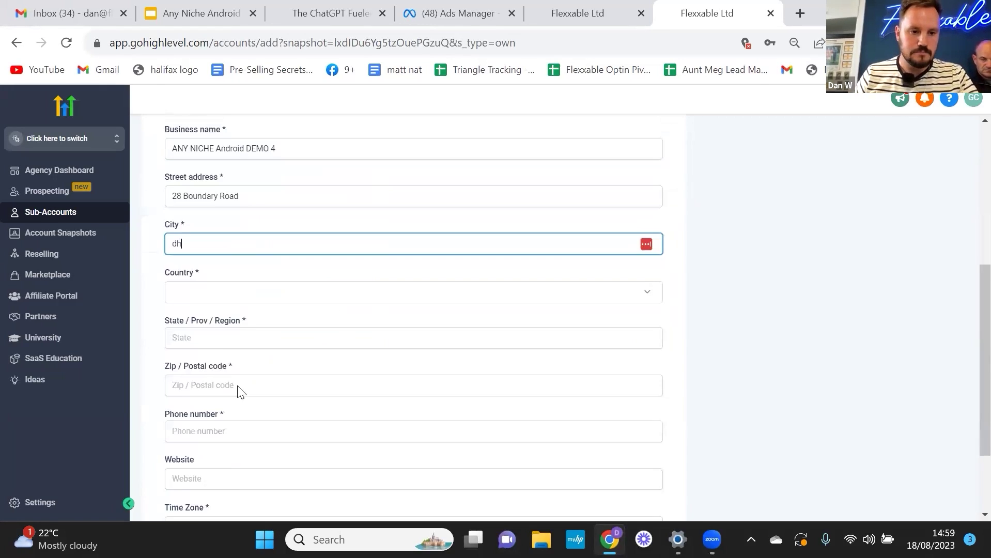
{"action": "left_click", "coordinate": [210, 284]}
{"action": "key", "text": "u"}
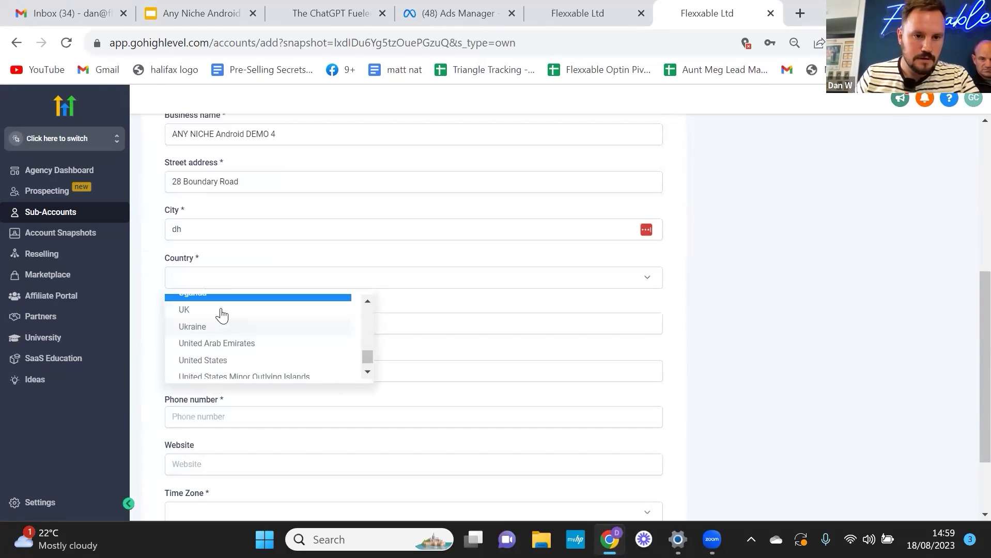
{"action": "left_click", "coordinate": [222, 313]}
{"action": "left_click", "coordinate": [229, 328]}
{"action": "type", "text": "East Sussex"}
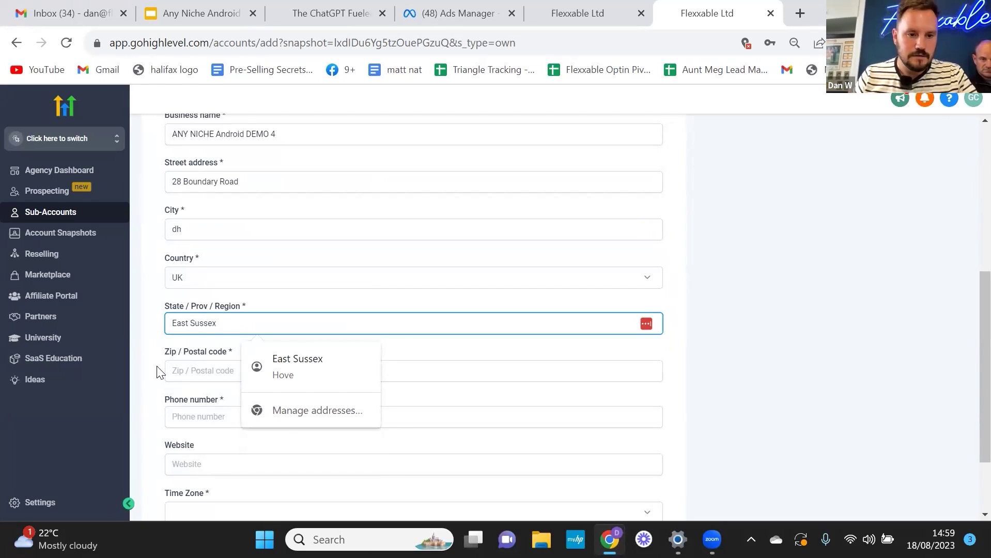
{"action": "left_click", "coordinate": [220, 351]}
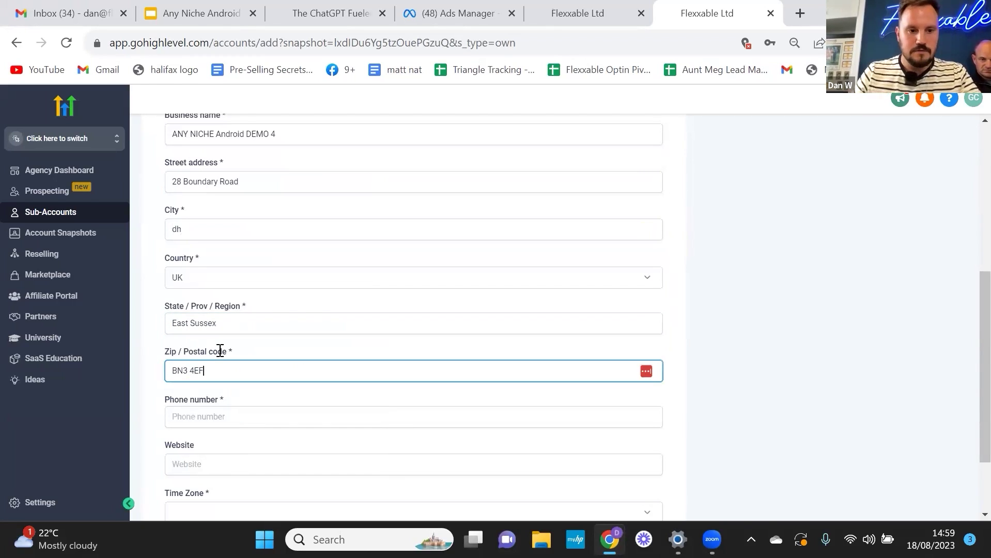
Add the business phone number, set the time zone to Europe/London, and save the sub-account
{"action": "scroll", "coordinate": [207, 362], "scroll_direction": "down", "scroll_amount": 2}
{"action": "left_click", "coordinate": [204, 341]}
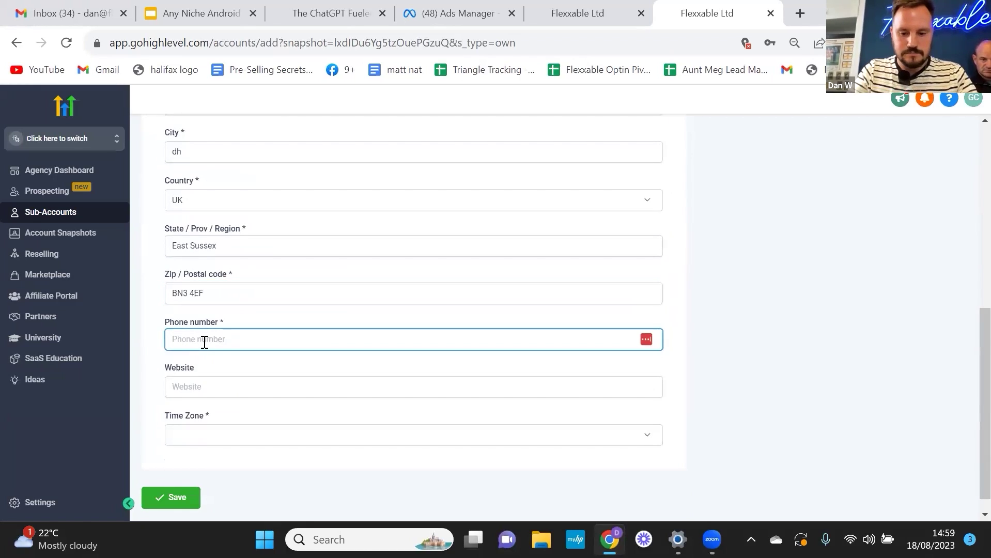
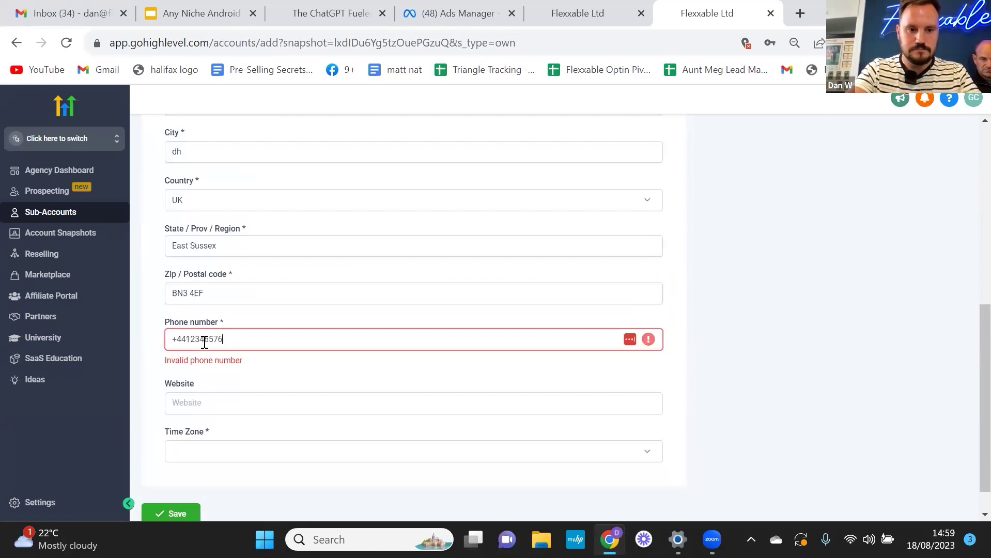
{"action": "left_click", "coordinate": [237, 443]}
{"action": "scroll", "coordinate": [240, 377], "scroll_direction": "down", "scroll_amount": 10}
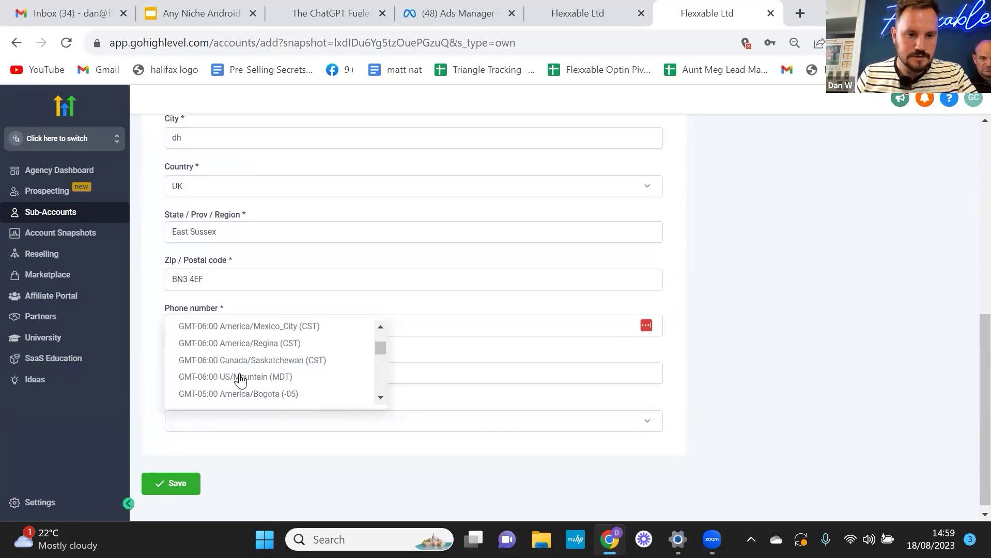
{"action": "scroll", "coordinate": [242, 388], "scroll_direction": "up", "scroll_amount": 1}
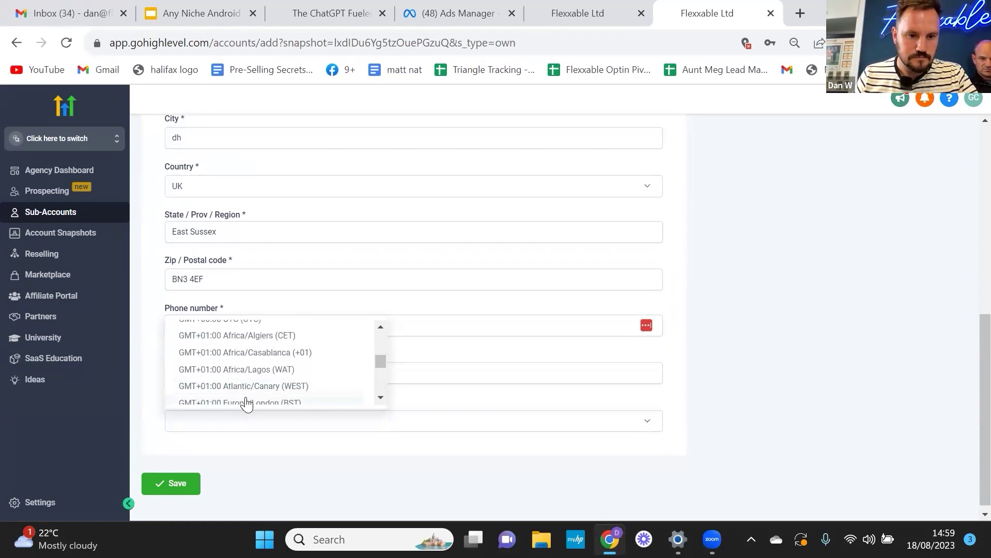
{"action": "left_click", "coordinate": [246, 403]}
{"action": "scroll", "coordinate": [203, 463], "scroll_direction": "down", "scroll_amount": 1}
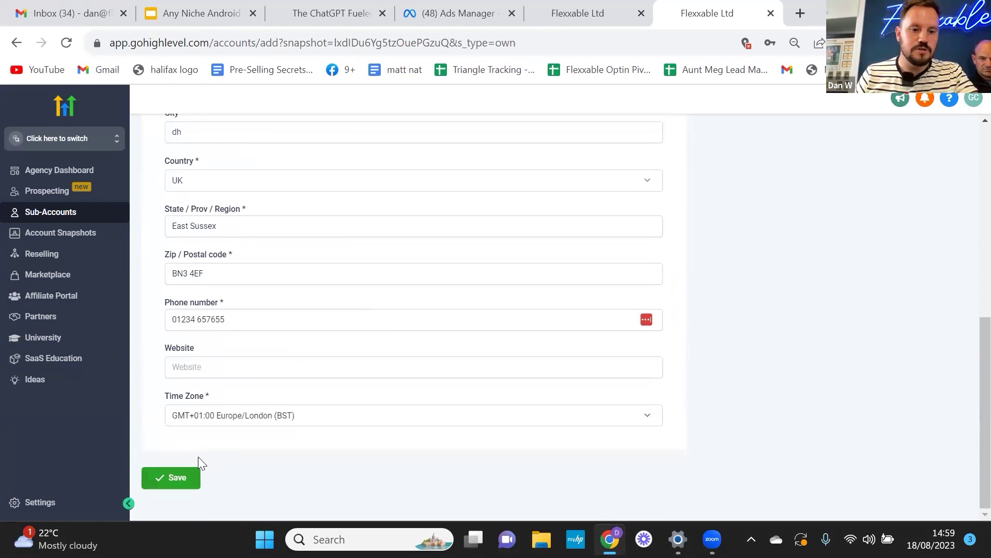
{"action": "left_click", "coordinate": [192, 471]}
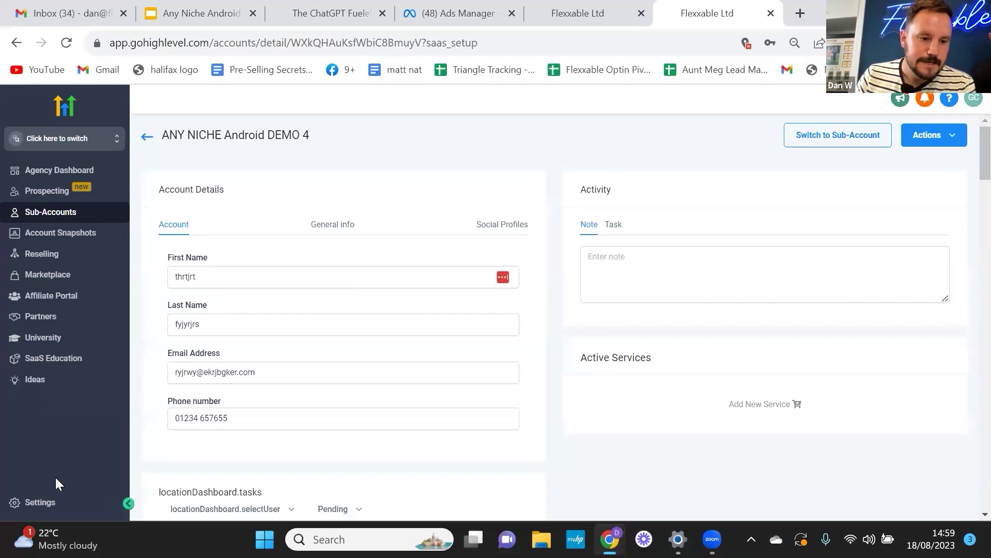
Switch into the ANY NICHE Android DEMO 4 sub-account and open Settings > Custom Values
{"action": "left_click", "coordinate": [58, 503]}
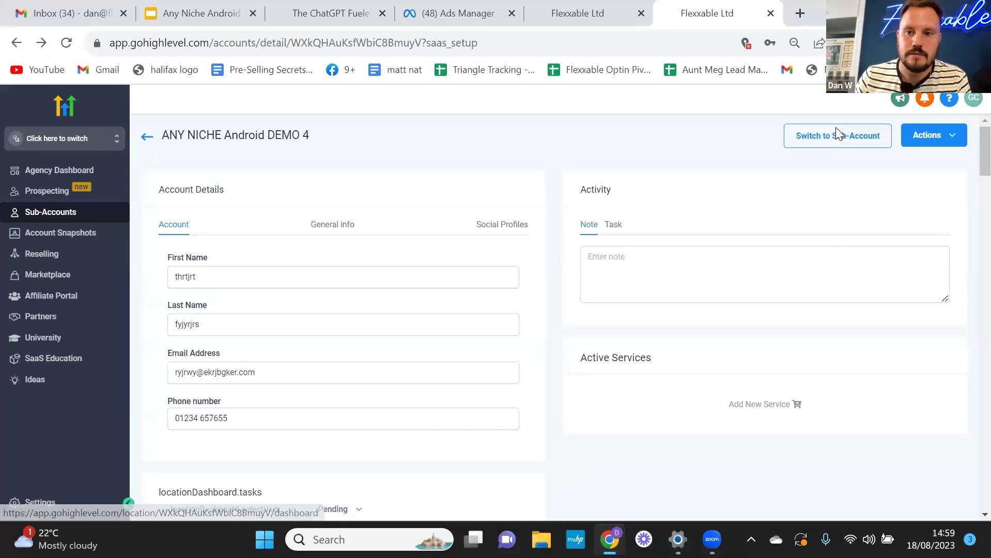
{"action": "left_click", "coordinate": [835, 133]}
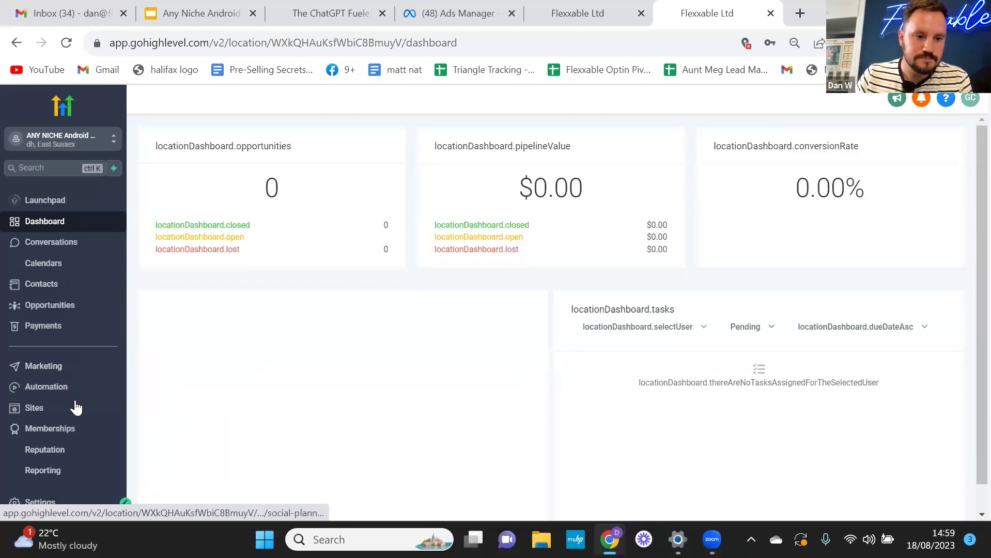
{"action": "left_click", "coordinate": [33, 501]}
{"action": "scroll", "coordinate": [52, 413], "scroll_direction": "down", "scroll_amount": 3}
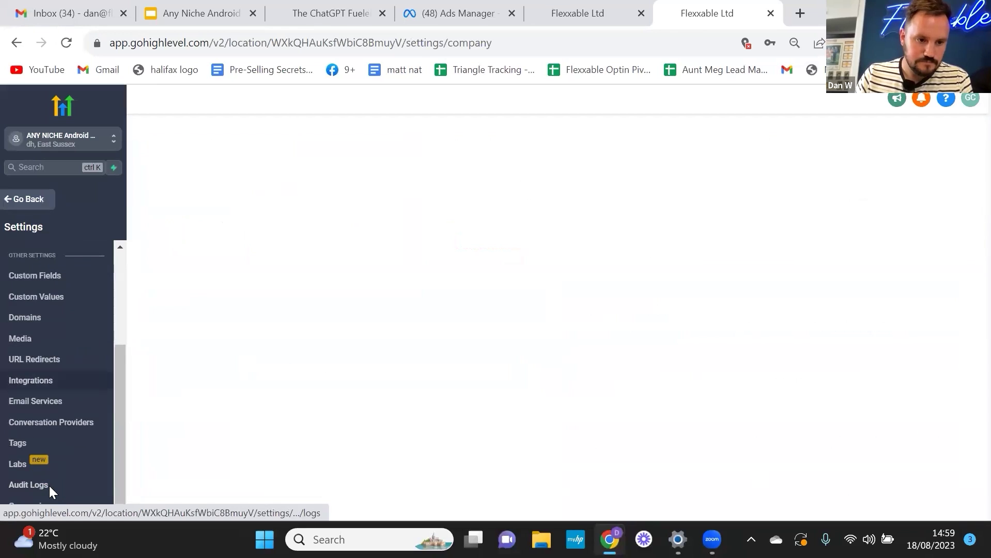
{"action": "left_click", "coordinate": [36, 298]}
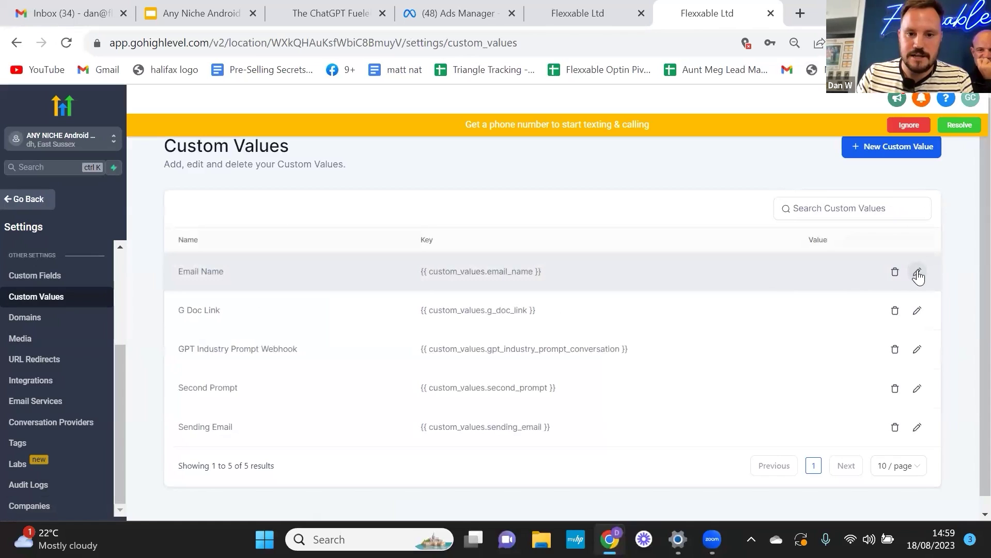
Fill in the Email Name custom value with the sender's name
{"action": "left_click", "coordinate": [917, 277]}
{"action": "left_click", "coordinate": [515, 347]}
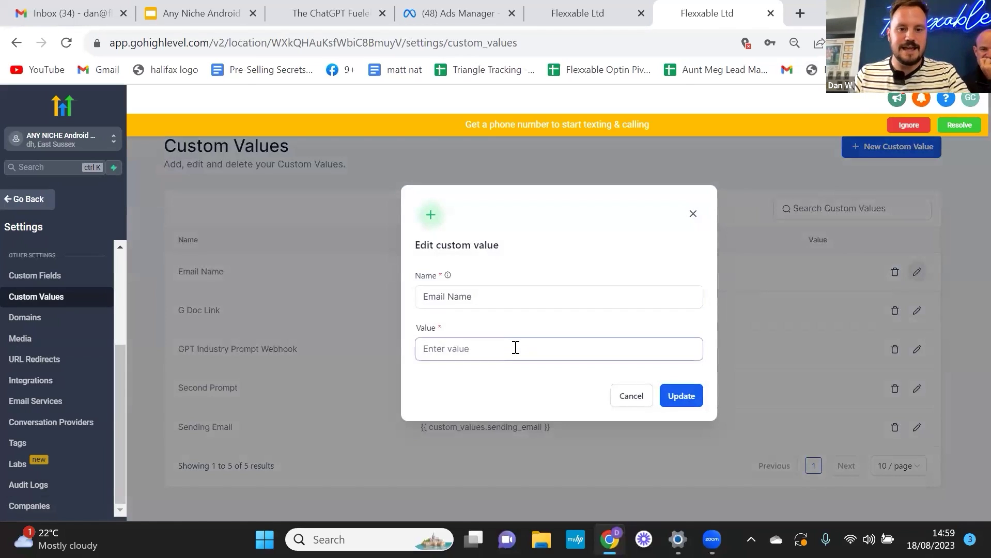
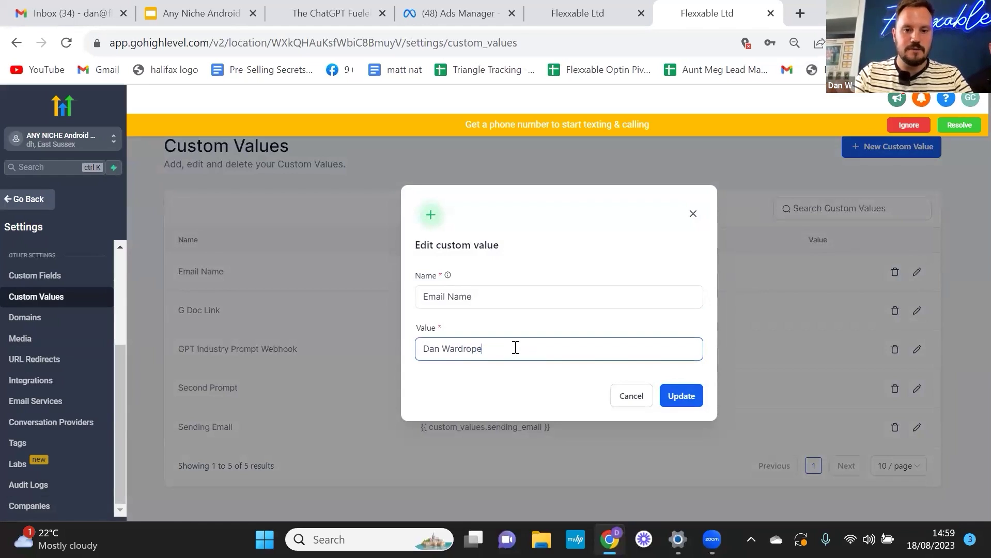
{"action": "left_click", "coordinate": [691, 395]}
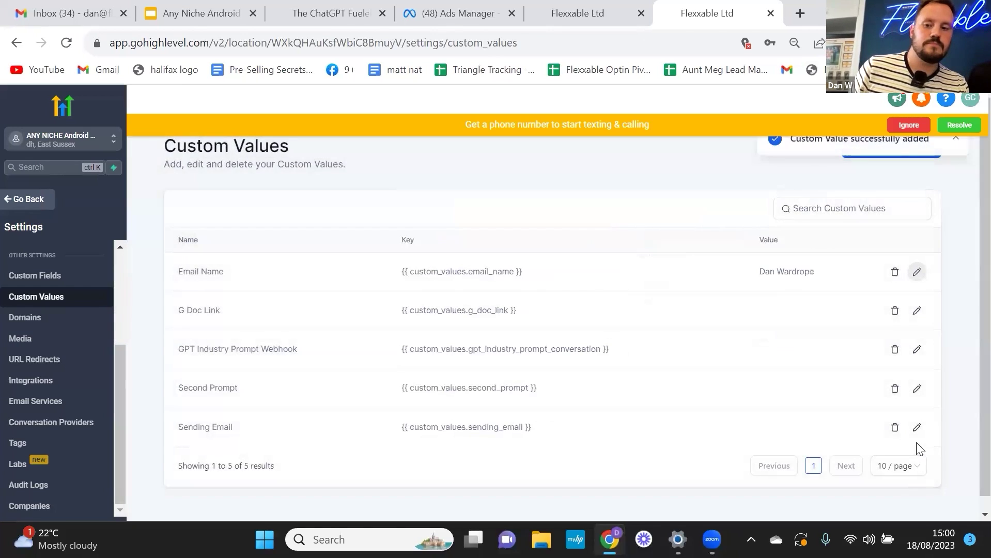
Set the Sending Email custom value to the sender's e-mail address
{"action": "left_click", "coordinate": [917, 427]}
{"action": "left_click", "coordinate": [531, 353]}
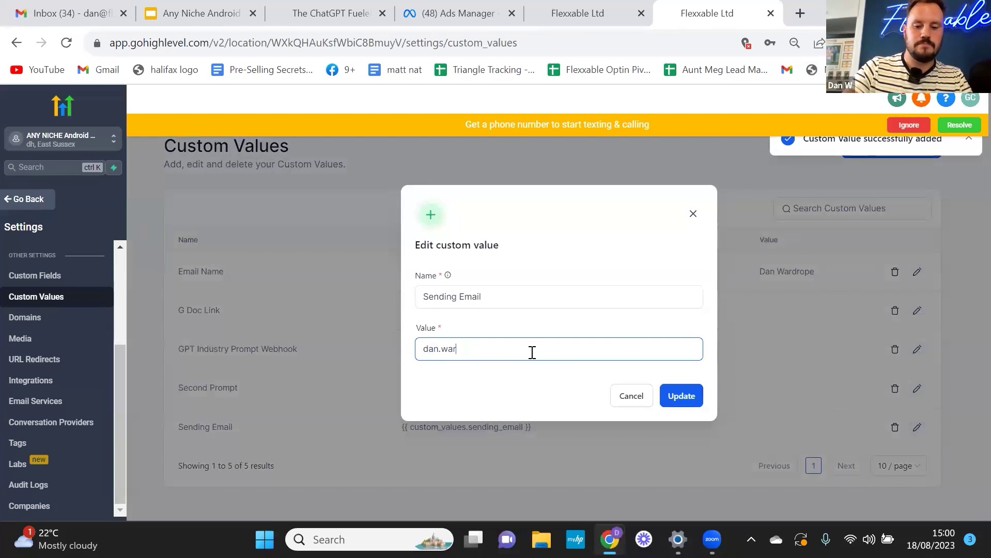
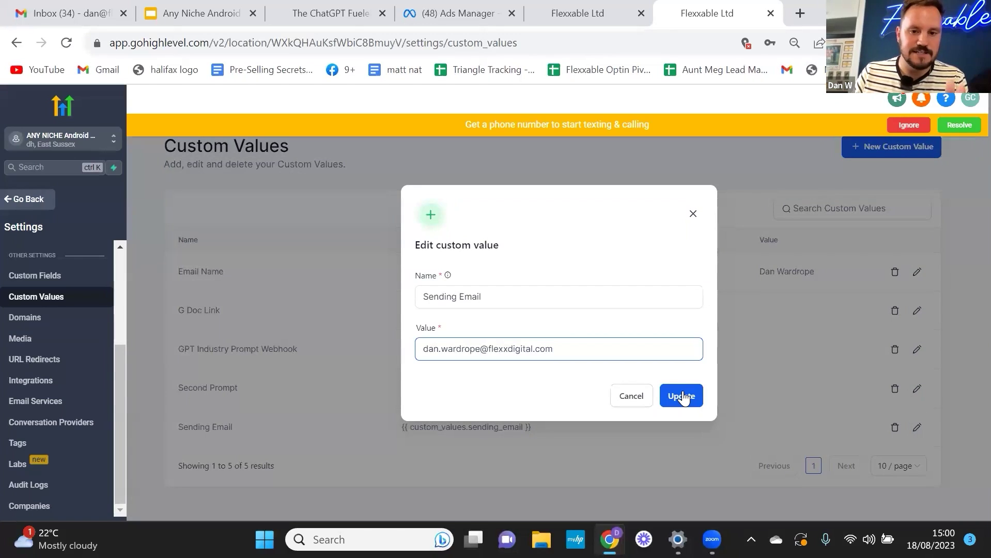
{"action": "left_click", "coordinate": [682, 395]}
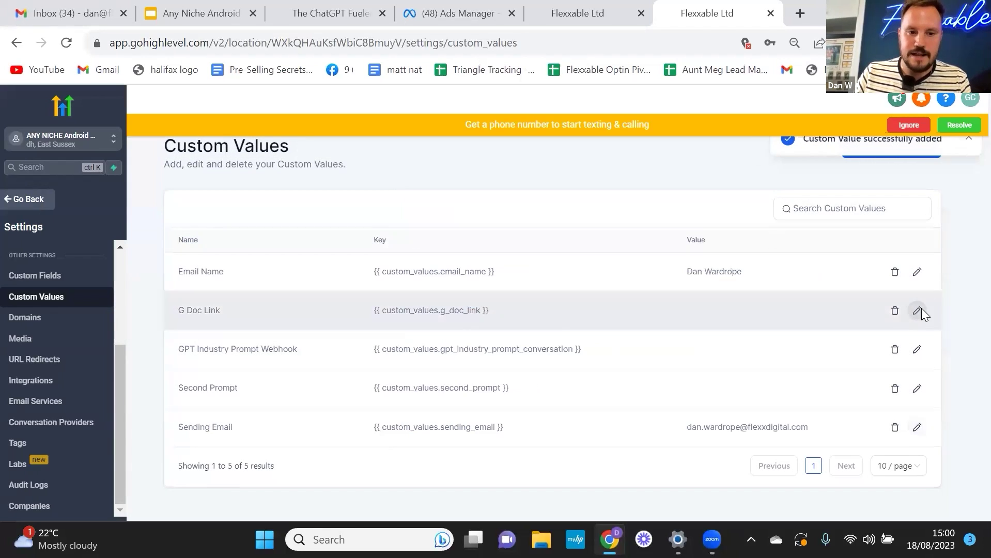
{"action": "left_click", "coordinate": [918, 310]}
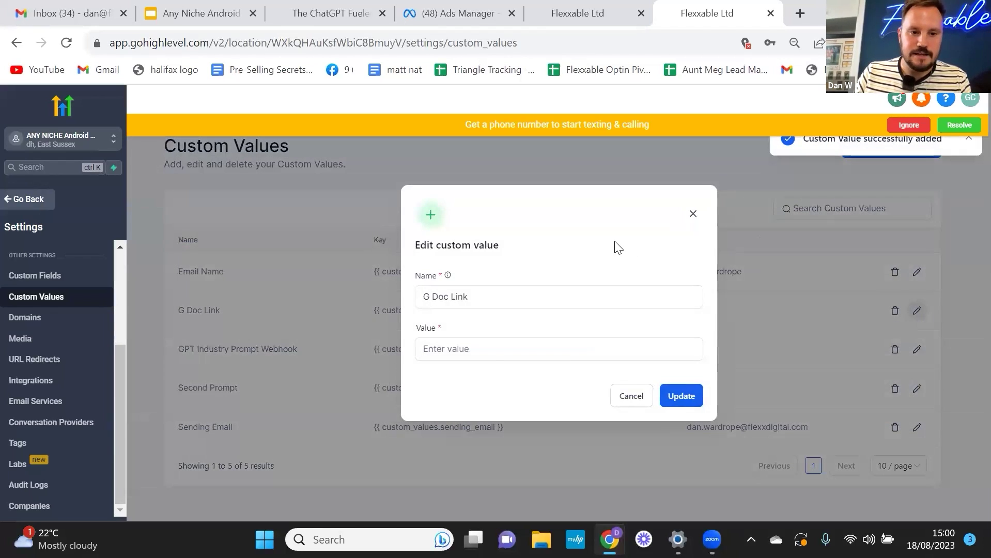
{"action": "left_click", "coordinate": [504, 347]}
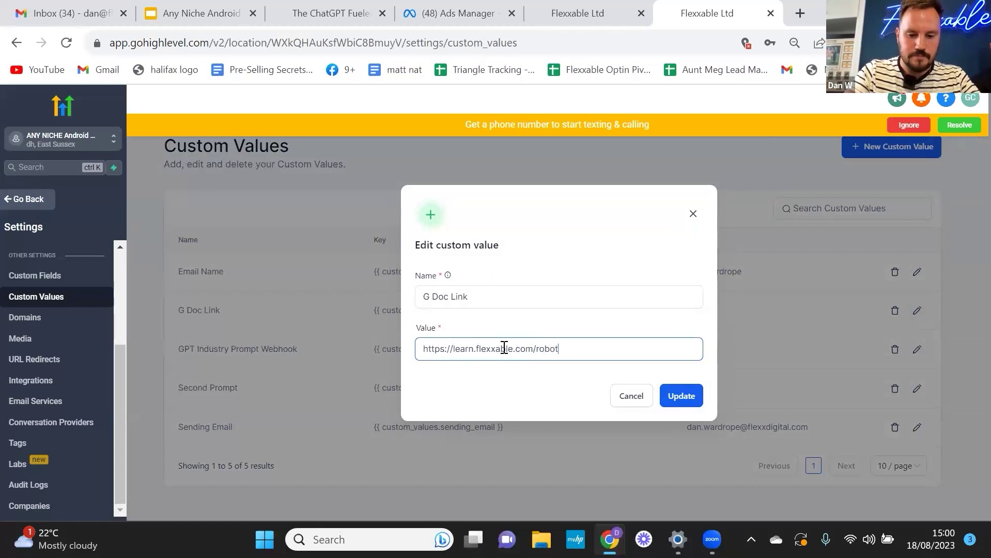
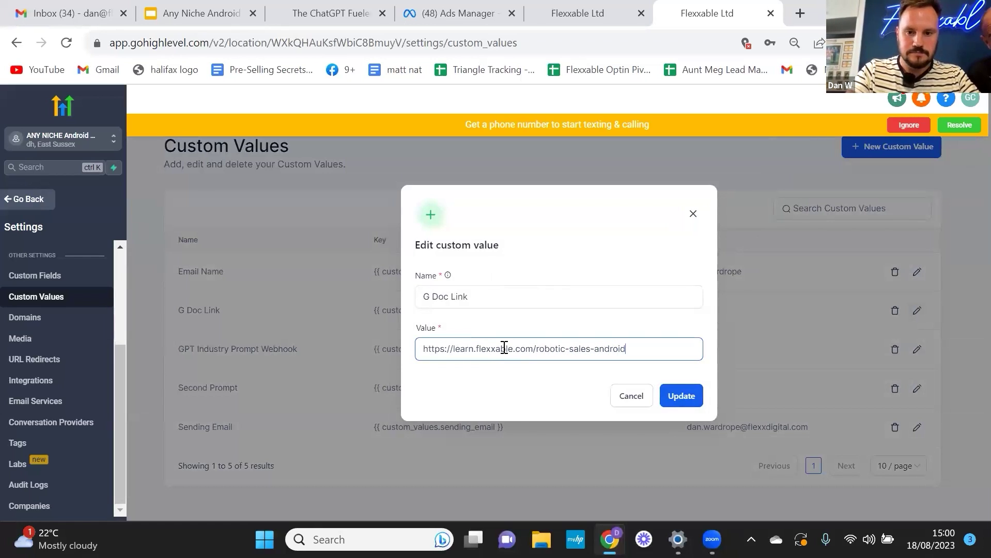
{"action": "left_click", "coordinate": [691, 395]}
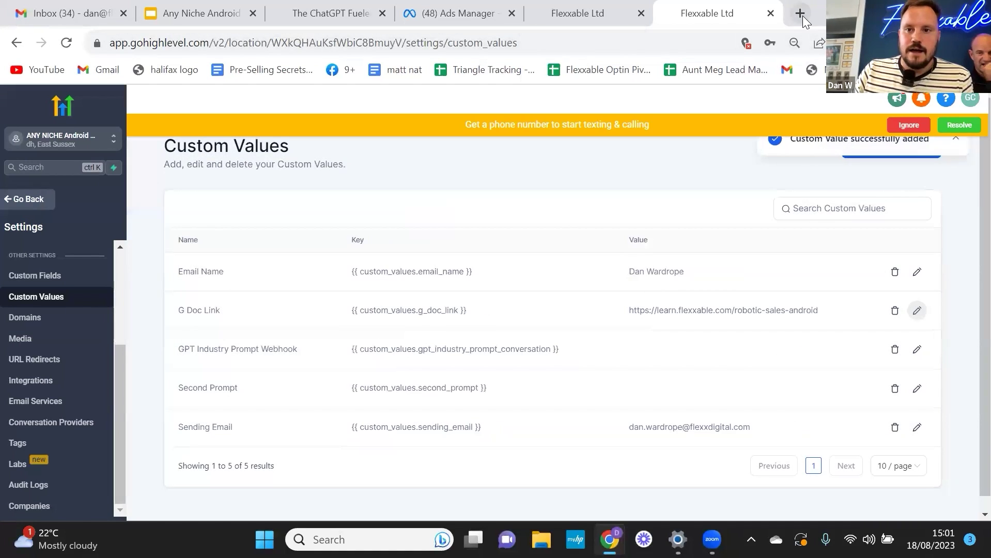
Open Zapier in a new tab and go to the DEMO folder of Zaps
{"action": "left_click", "coordinate": [802, 16]}
{"action": "type", "text": "zapier"}
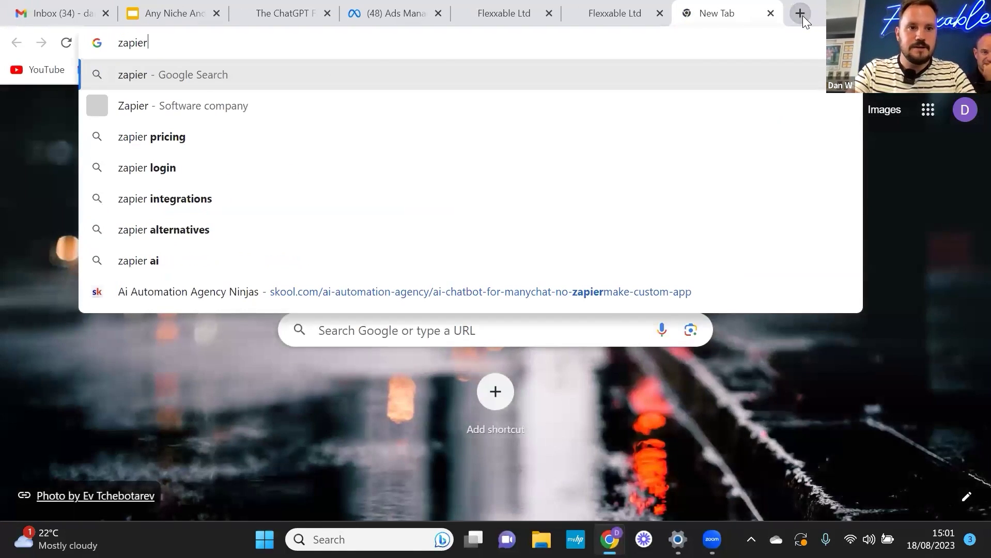
{"action": "key", "text": "Return"}
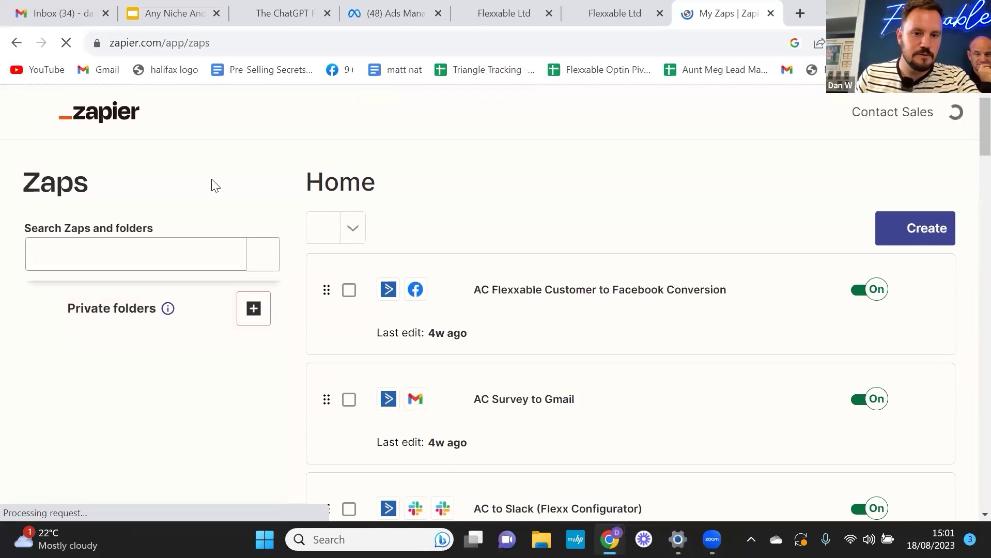
{"action": "scroll", "coordinate": [222, 191], "scroll_direction": "down", "scroll_amount": 2}
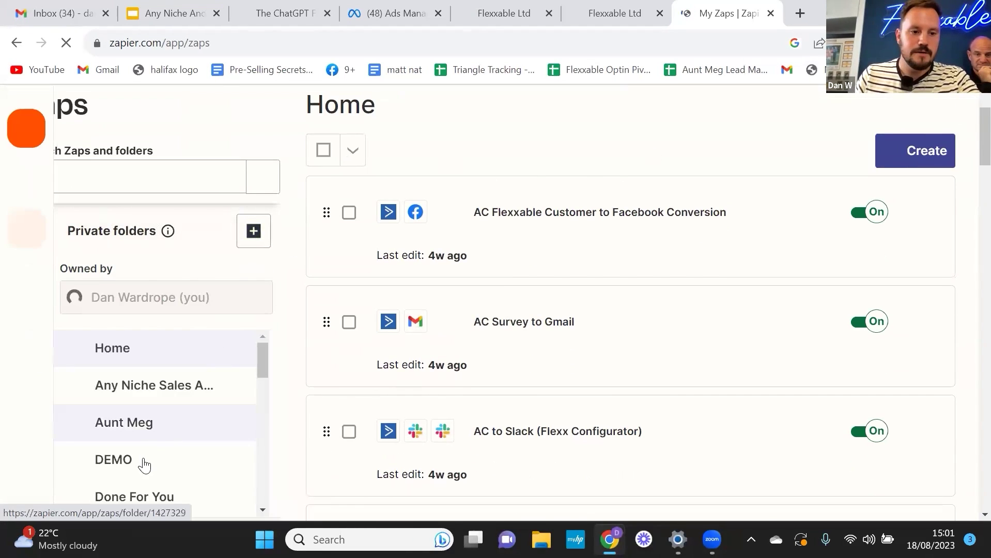
{"action": "left_click", "coordinate": [142, 465]}
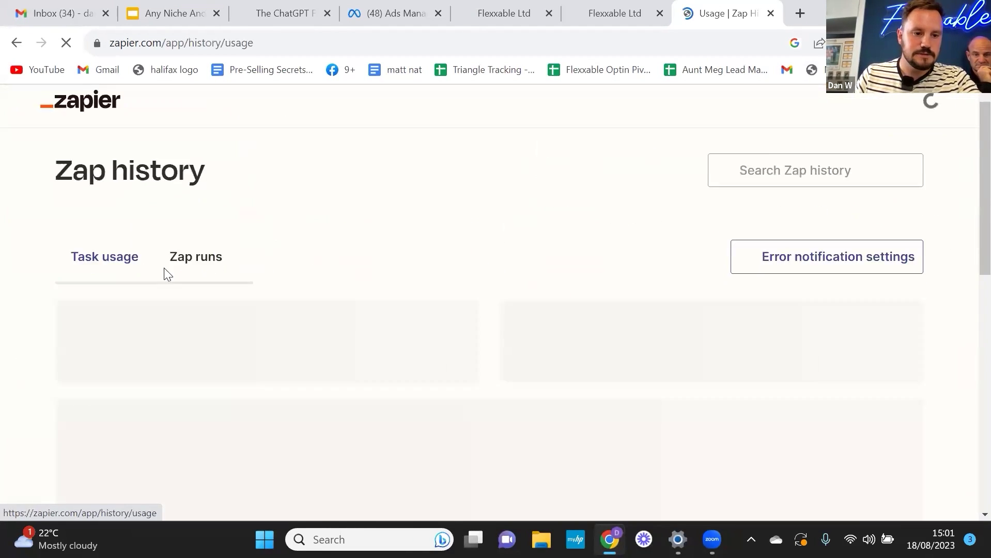
{"action": "scroll", "coordinate": [166, 273], "scroll_direction": "down", "scroll_amount": 3}
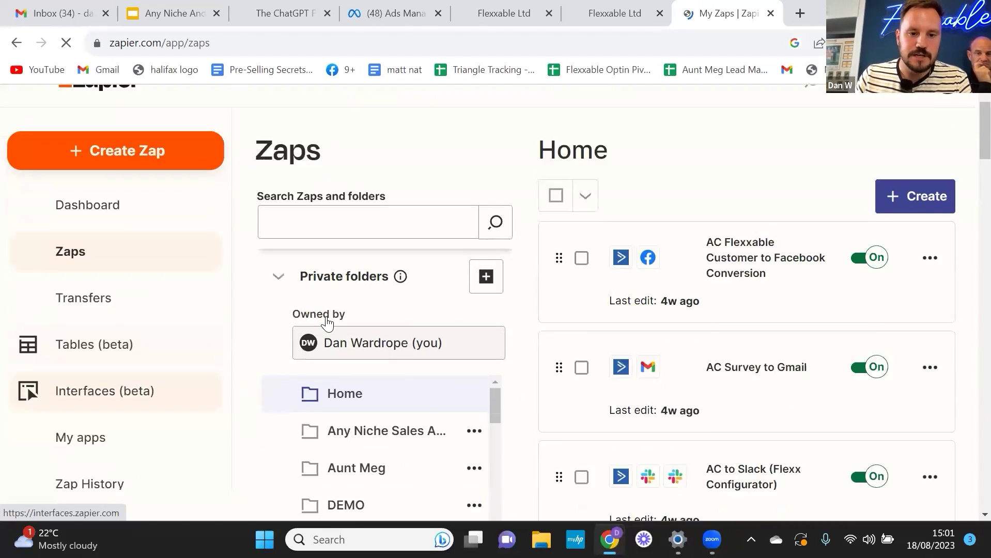
{"action": "scroll", "coordinate": [381, 336], "scroll_direction": "down", "scroll_amount": 5}
{"action": "scroll", "coordinate": [381, 336], "scroll_direction": "up", "scroll_amount": 2}
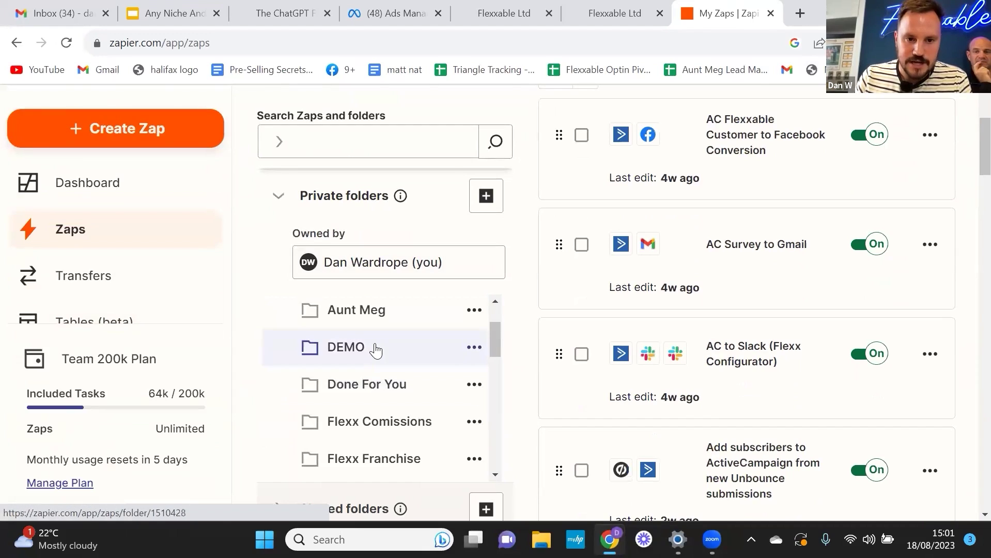
{"action": "left_click", "coordinate": [376, 350]}
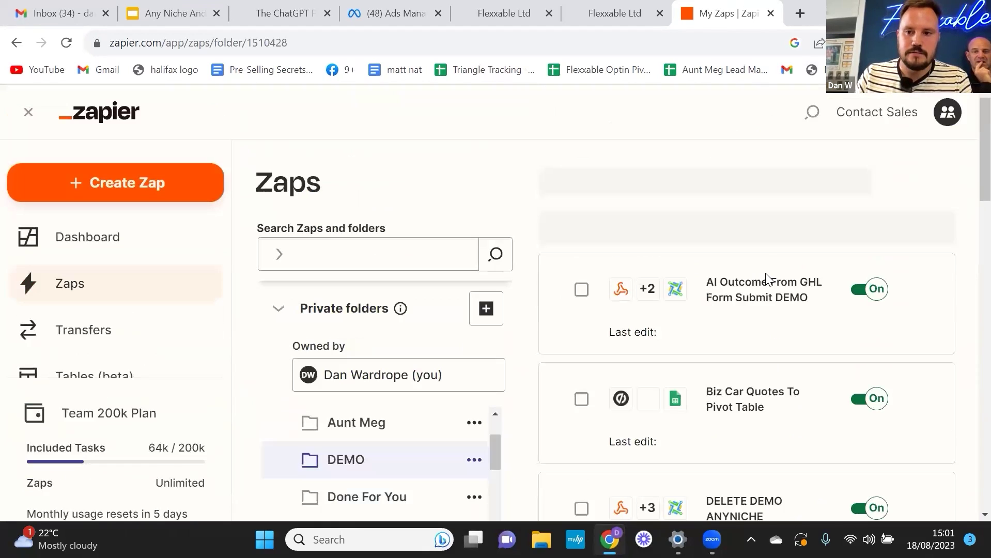
{"action": "left_click", "coordinate": [865, 228]}
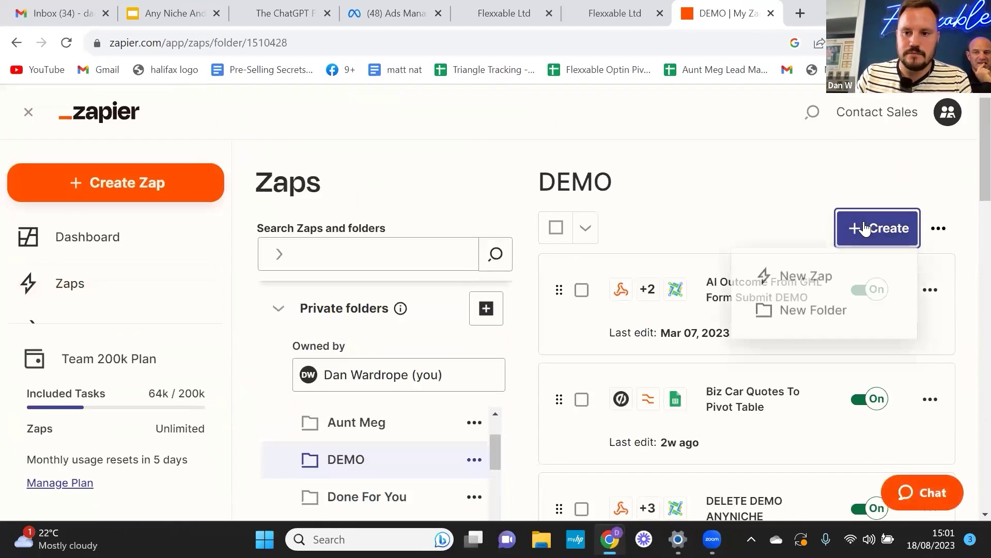
Start a new Zap in DEMO with Webhooks by Zapier as the trigger app
{"action": "left_click", "coordinate": [824, 277]}
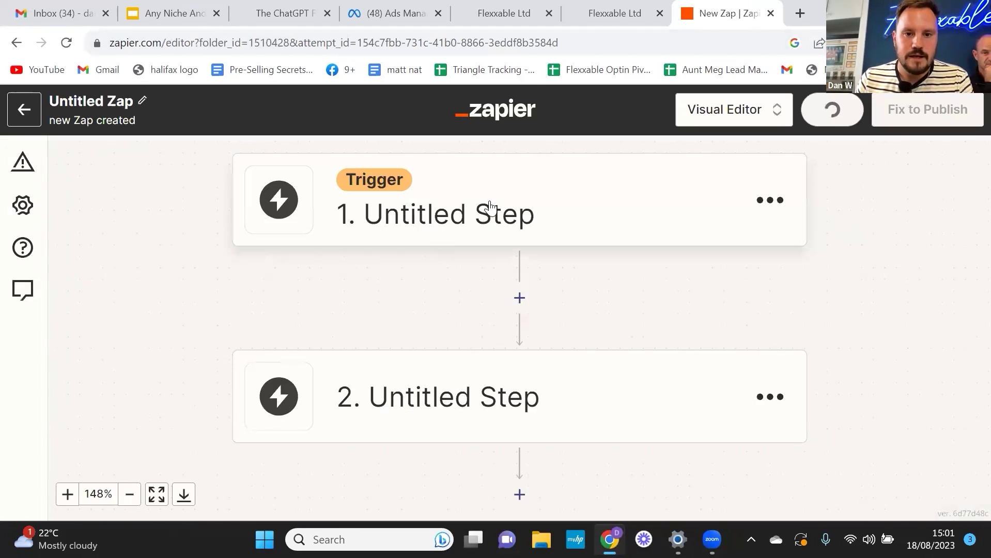
{"action": "left_click", "coordinate": [511, 216]}
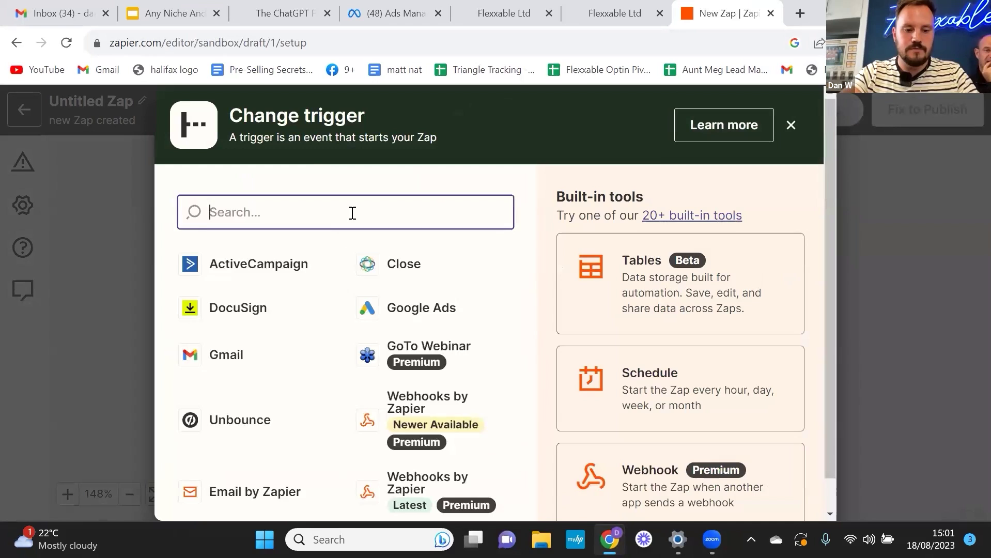
{"action": "type", "text": "webhook"}
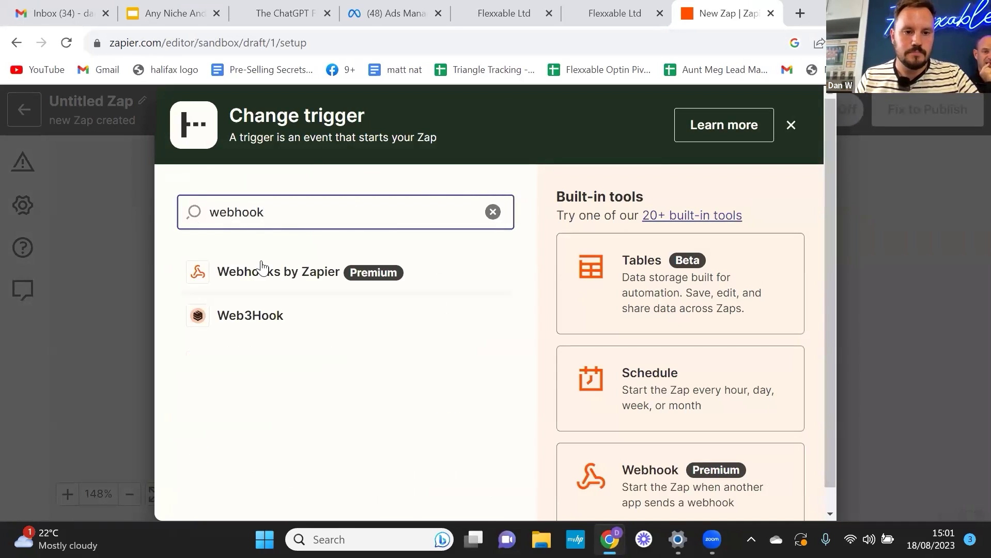
{"action": "left_click", "coordinate": [262, 269]}
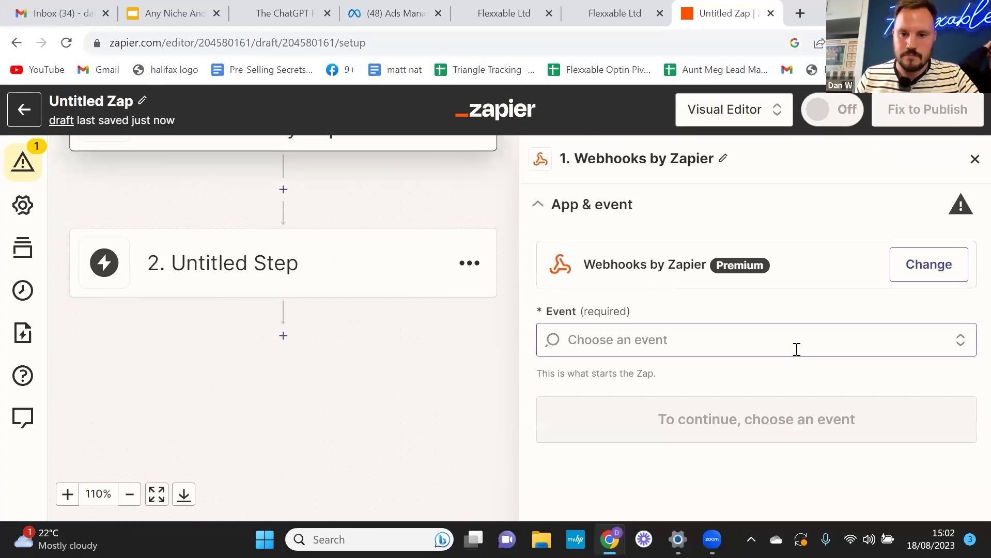
Set the trigger event to Catch Hook and copy the Zap's webhook URL
{"action": "left_click", "coordinate": [758, 349]}
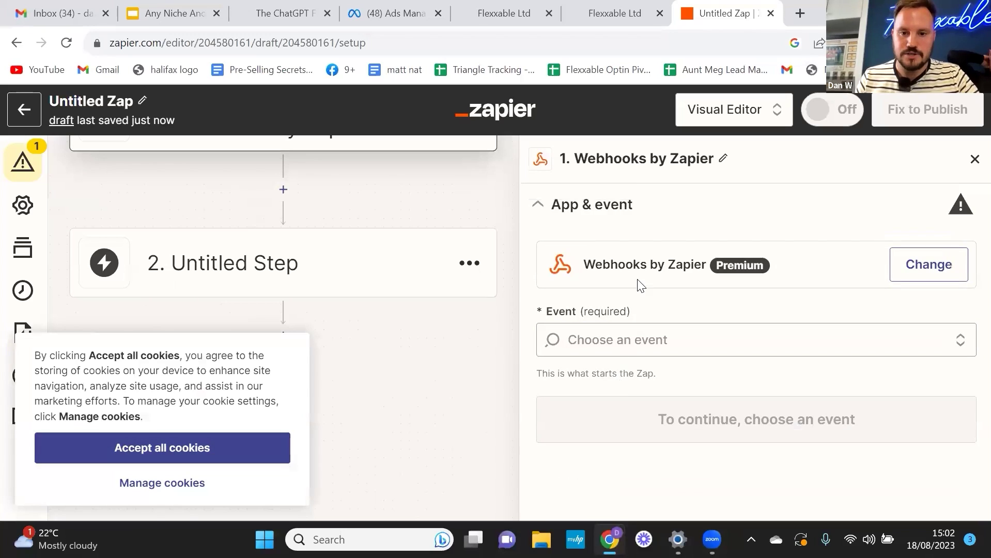
{"action": "left_click", "coordinate": [641, 338]}
{"action": "left_click", "coordinate": [622, 375]}
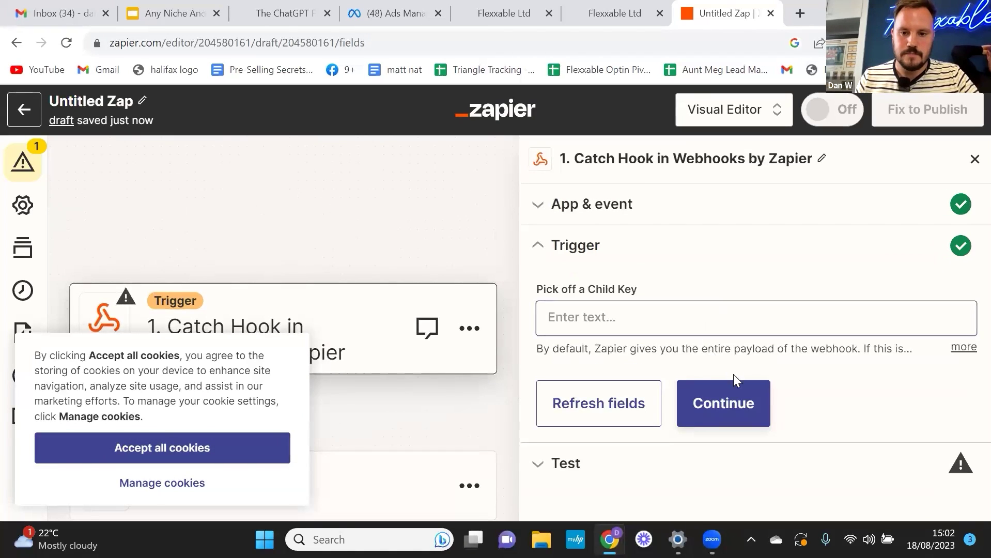
{"action": "left_click", "coordinate": [728, 381]}
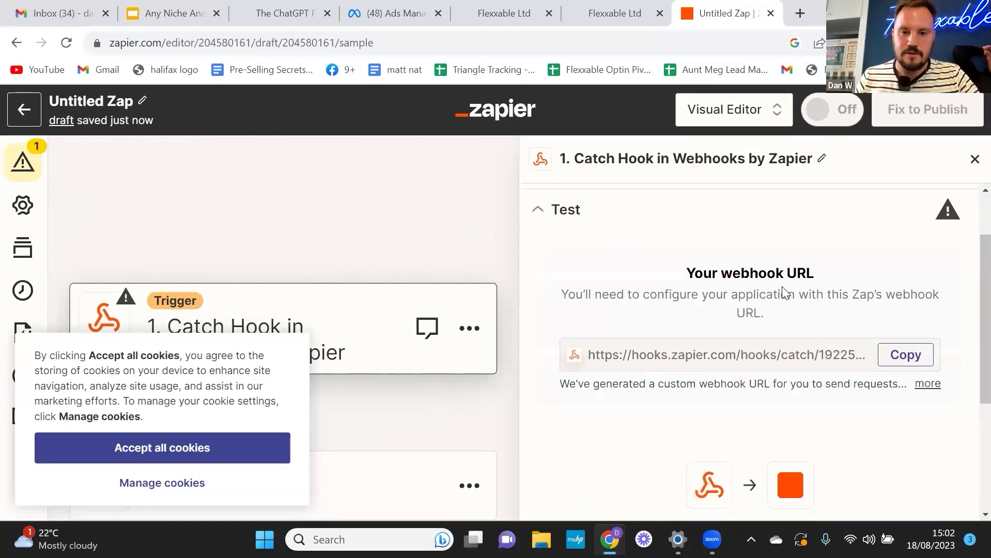
{"action": "left_click", "coordinate": [891, 362]}
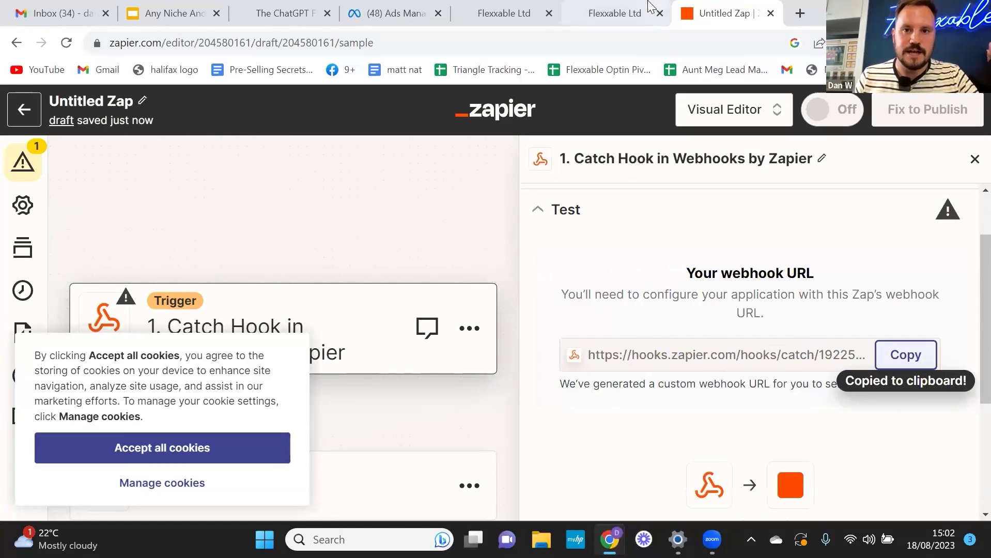
{"action": "left_click", "coordinate": [635, 10]}
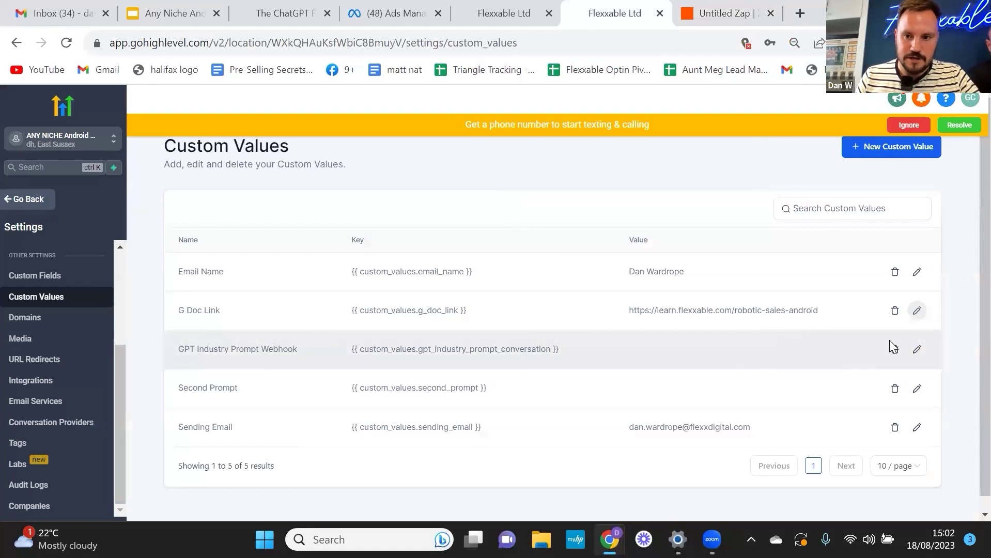
Paste the Zapier webhook URL into the GPT Industry Prompt Webhook custom value and save it
{"action": "left_click", "coordinate": [917, 349]}
{"action": "left_click", "coordinate": [608, 357]}
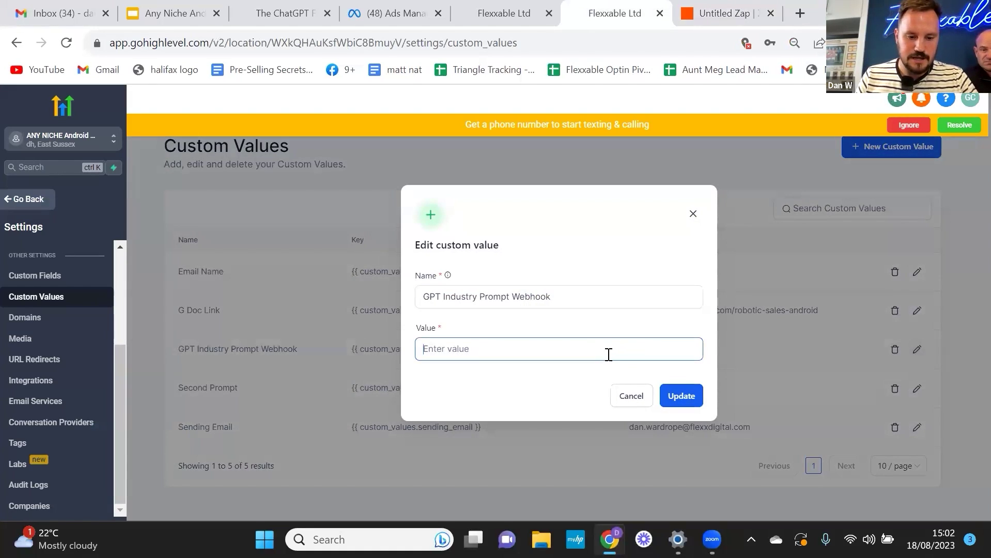
{"action": "key", "text": "ctrl+v"}
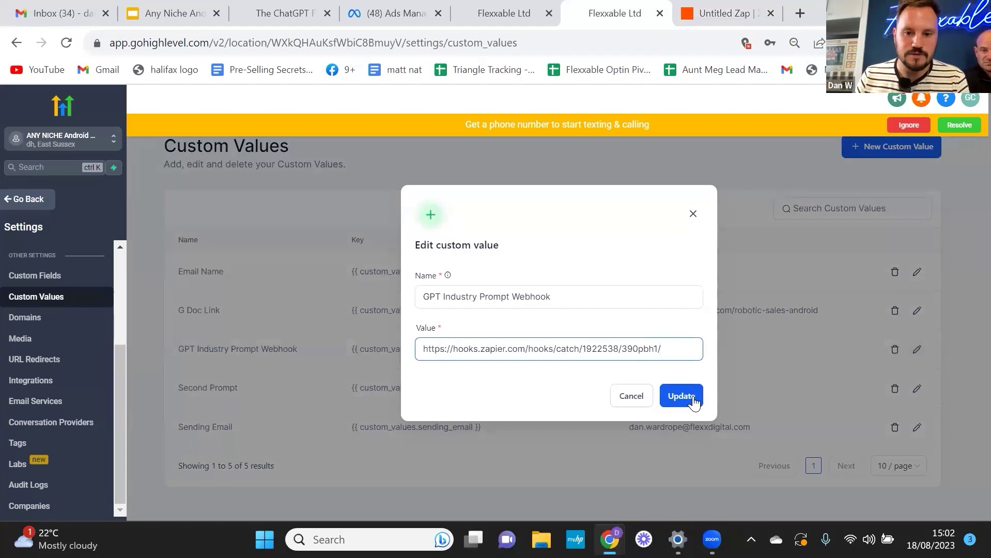
{"action": "left_click", "coordinate": [683, 398]}
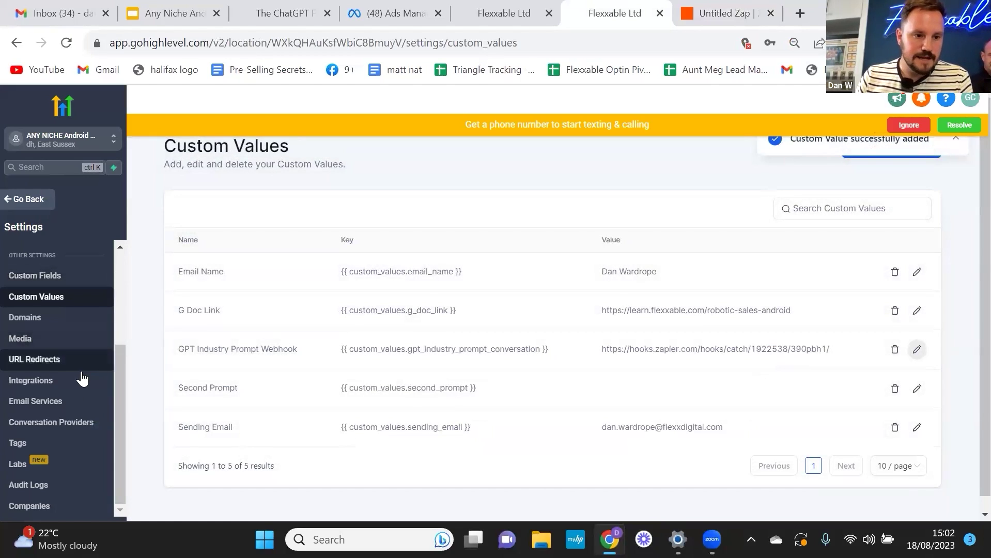
Add the domain ai.flexxable.com under the location's Domains settings
{"action": "left_click", "coordinate": [35, 321]}
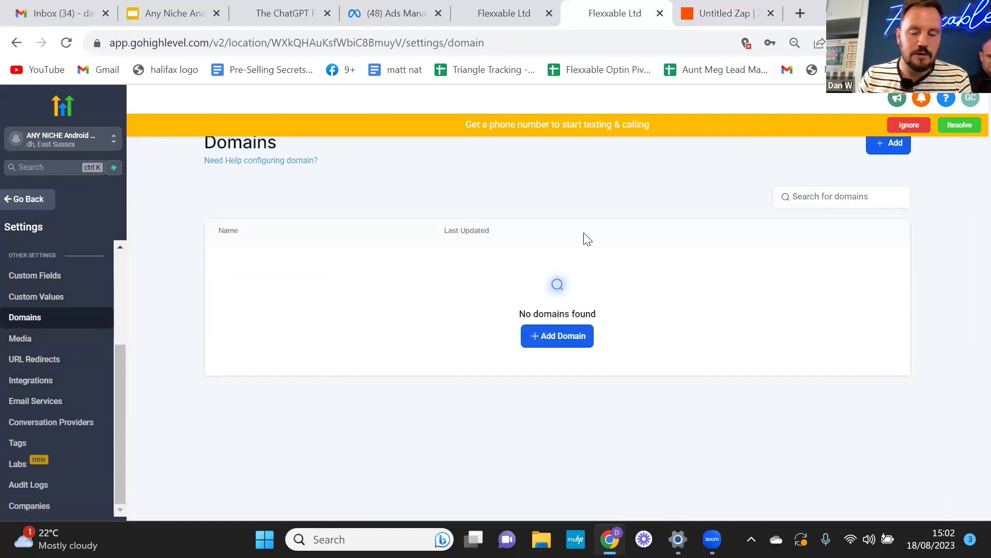
{"action": "left_click", "coordinate": [893, 150]}
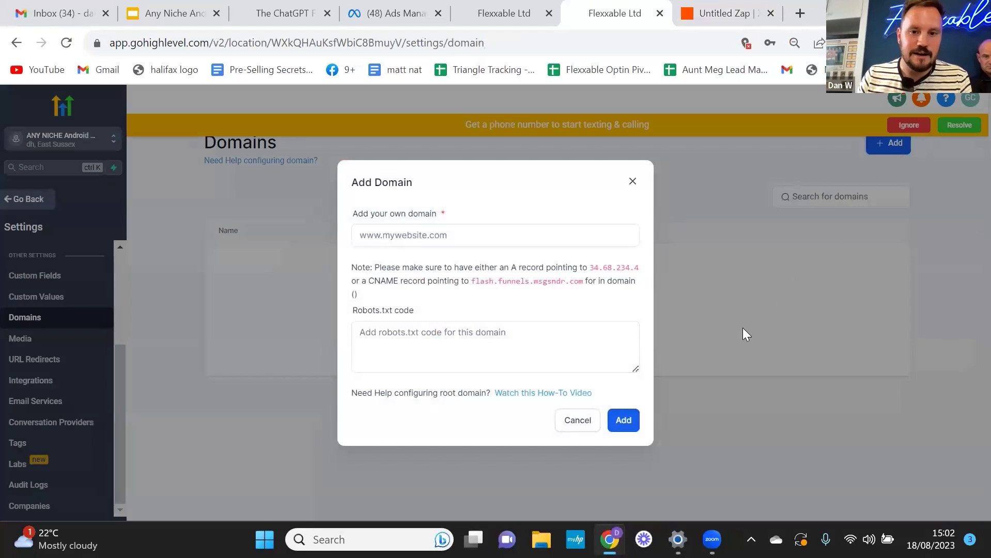
{"action": "left_click", "coordinate": [631, 181]}
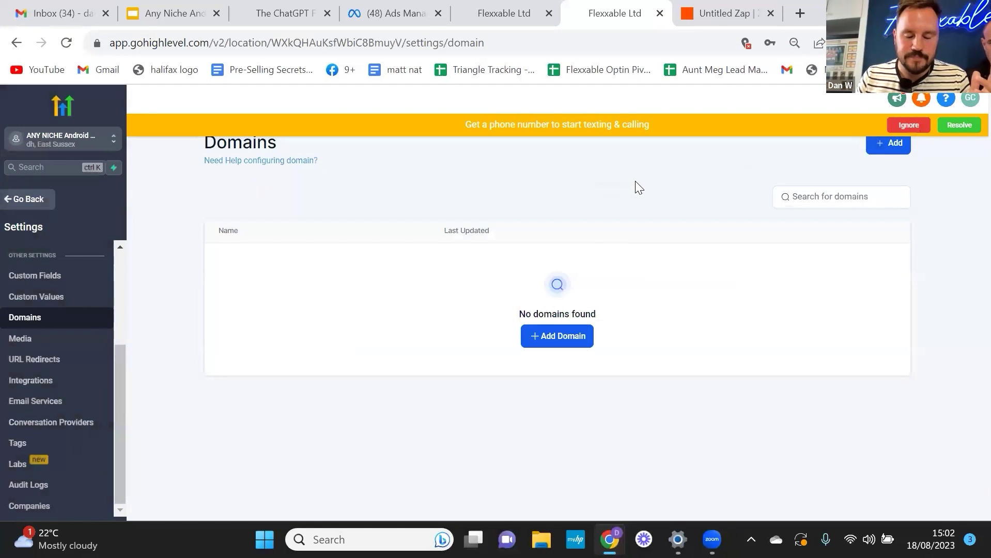
{"action": "left_click", "coordinate": [558, 335]}
{"action": "left_click", "coordinate": [411, 236]}
{"action": "type", "text": "ai"}
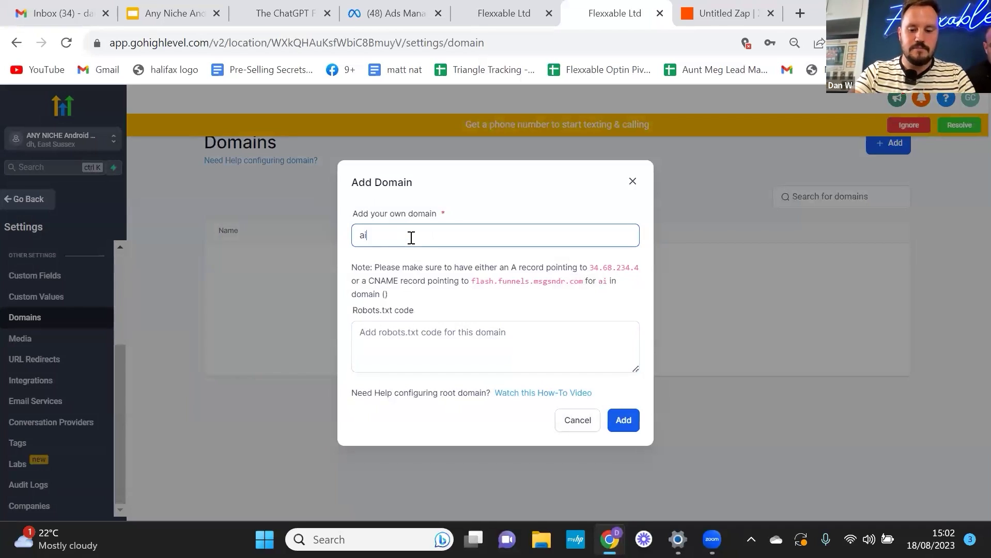
{"action": "type", "text": ".flexab l"}
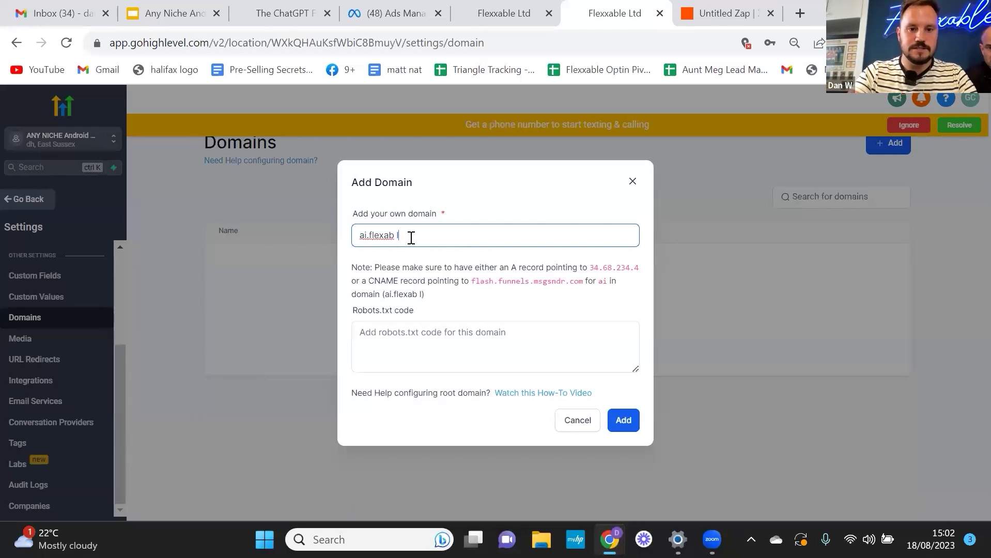
{"action": "key", "text": "BackSpace"}
{"action": "key", "text": "BackSpace"}
{"action": "key", "text": "BackSpace"}
{"action": "key", "text": "BackSpace"}
{"action": "type", "text": "xable.com"}
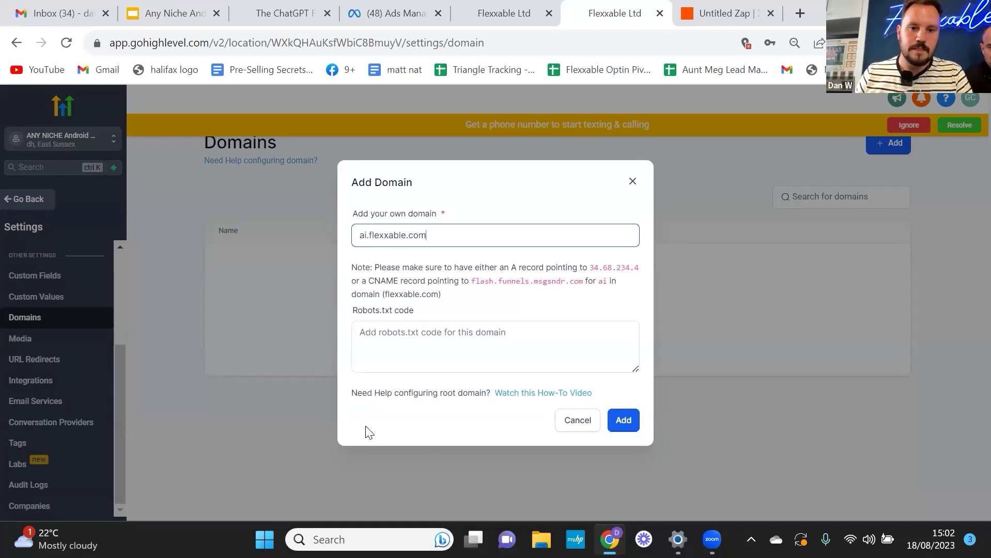
{"action": "left_click", "coordinate": [624, 420]}
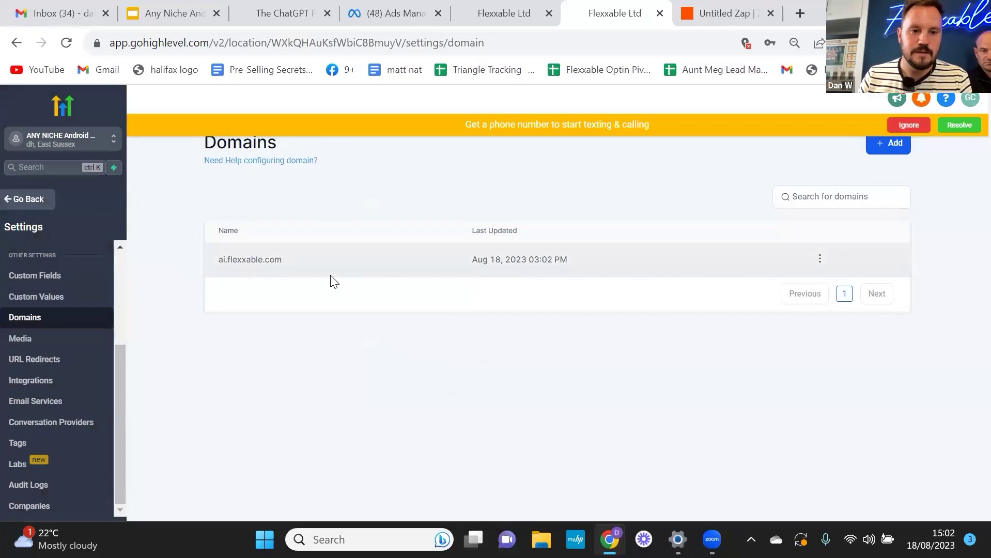
{"action": "scroll", "coordinate": [64, 331], "scroll_direction": "up", "scroll_amount": 1}
{"action": "scroll", "coordinate": [63, 331], "scroll_direction": "up", "scroll_amount": 3}
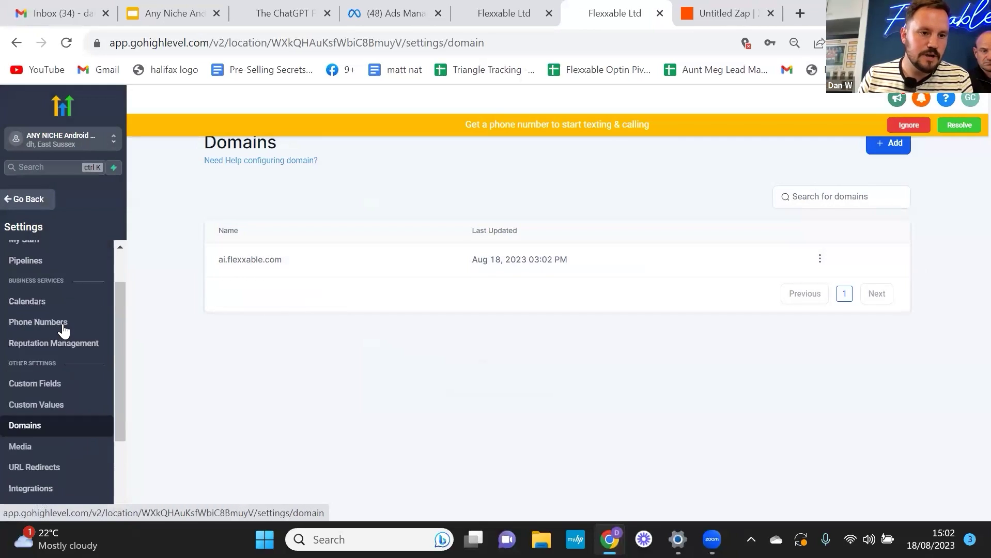
Add a UK phone number from area code 07 to the account's Phone Numbers
{"action": "left_click", "coordinate": [59, 370]}
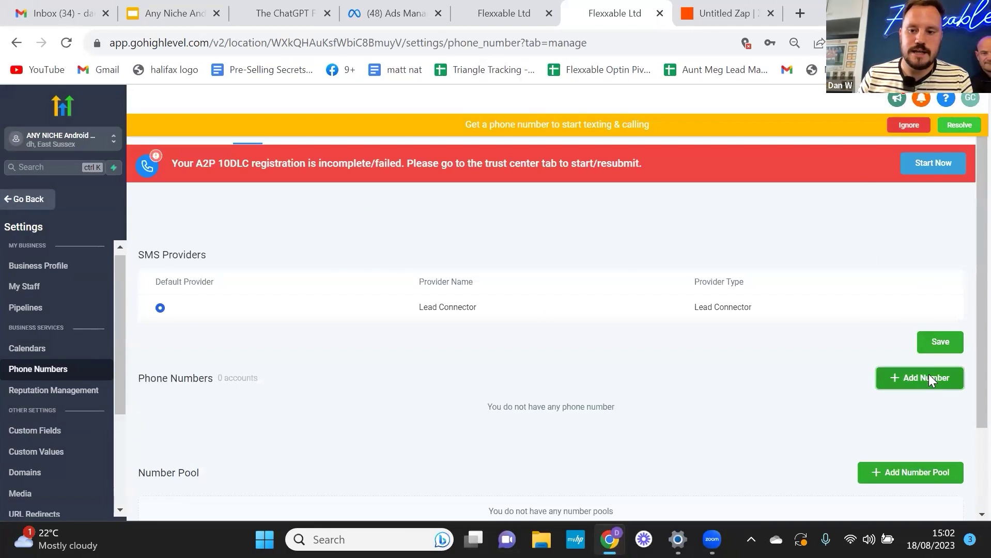
{"action": "left_click", "coordinate": [928, 379]}
{"action": "left_click", "coordinate": [460, 242]}
{"action": "type", "text": "07"}
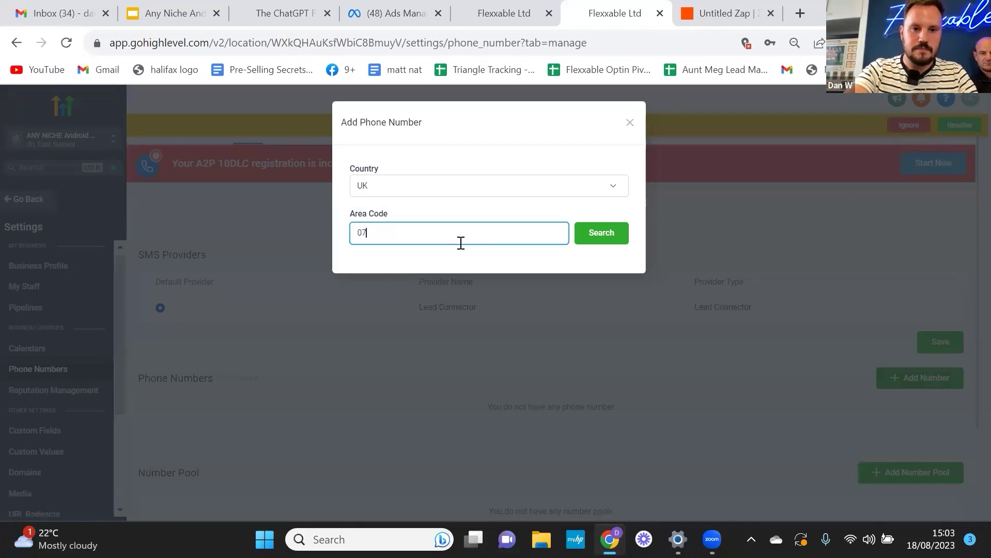
{"action": "left_click", "coordinate": [585, 240]}
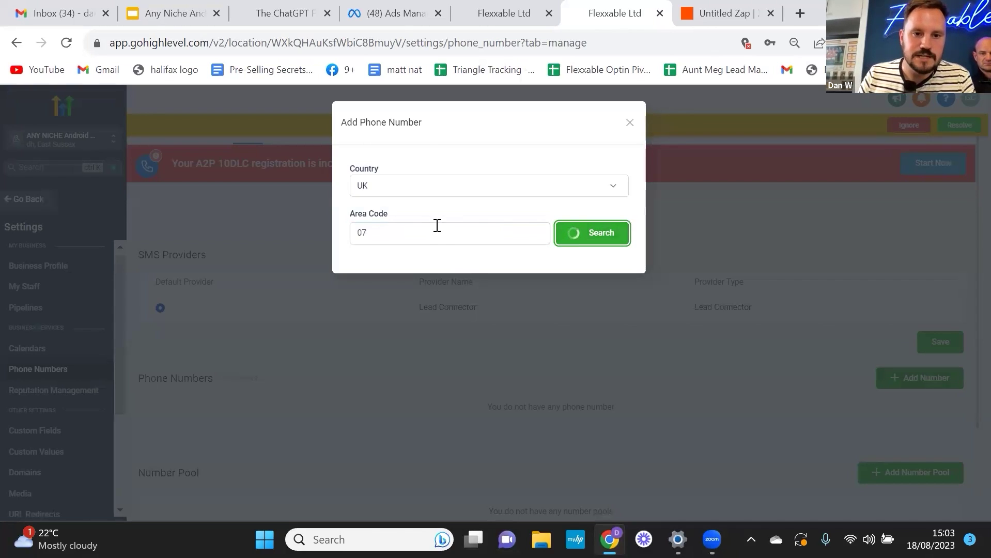
{"action": "scroll", "coordinate": [484, 291], "scroll_direction": "down", "scroll_amount": 1}
{"action": "left_click", "coordinate": [354, 317]}
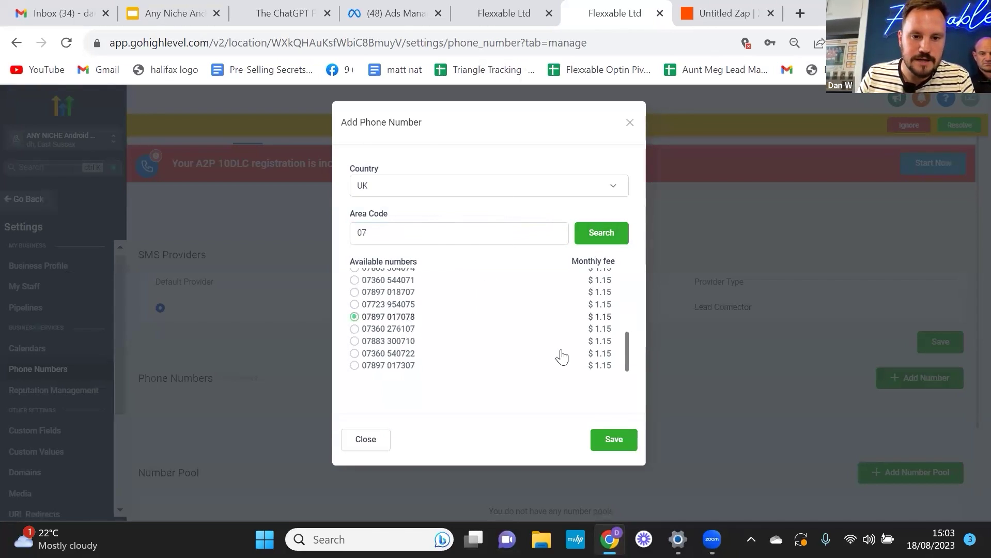
{"action": "left_click", "coordinate": [603, 439]}
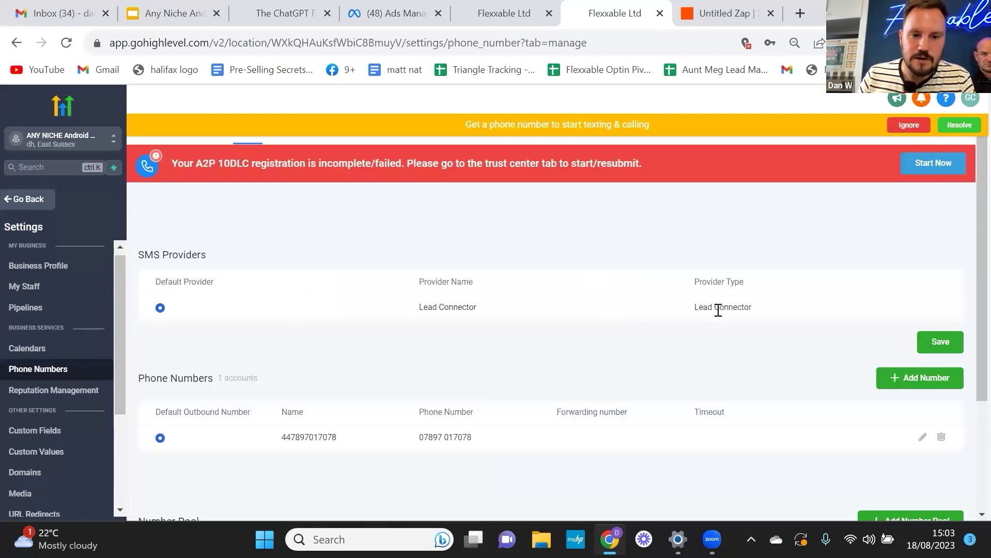
Assign ai.flexxable.com as the Any Niche Android DEMO funnel's domain and save its settings
{"action": "left_click", "coordinate": [29, 201]}
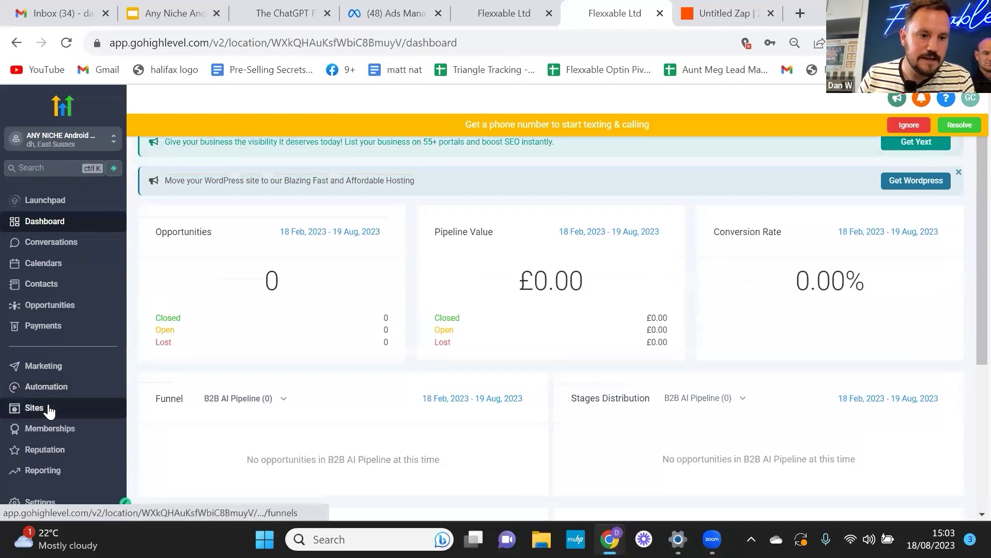
{"action": "left_click", "coordinate": [49, 409]}
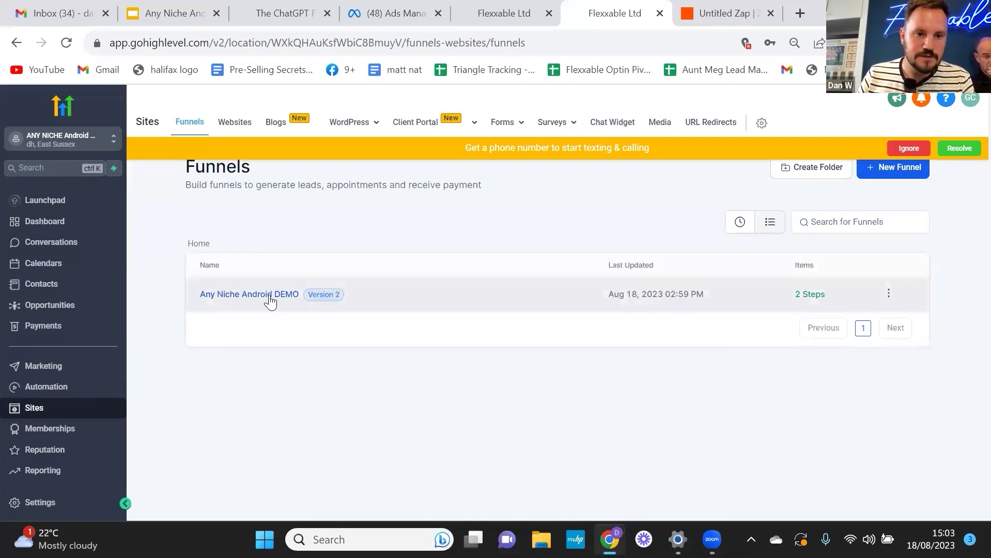
{"action": "left_click", "coordinate": [270, 298]}
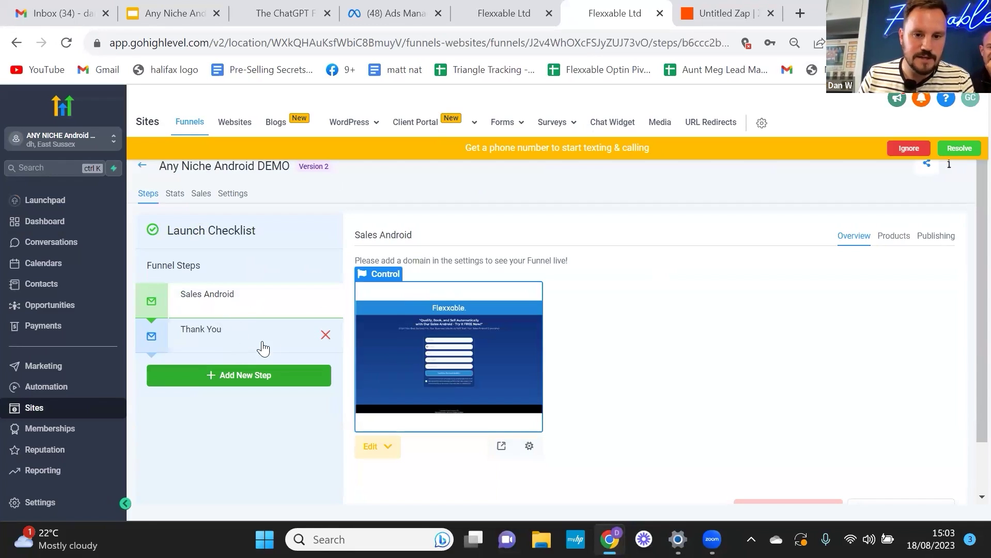
{"action": "left_click", "coordinate": [231, 195]}
{"action": "left_click", "coordinate": [780, 264]}
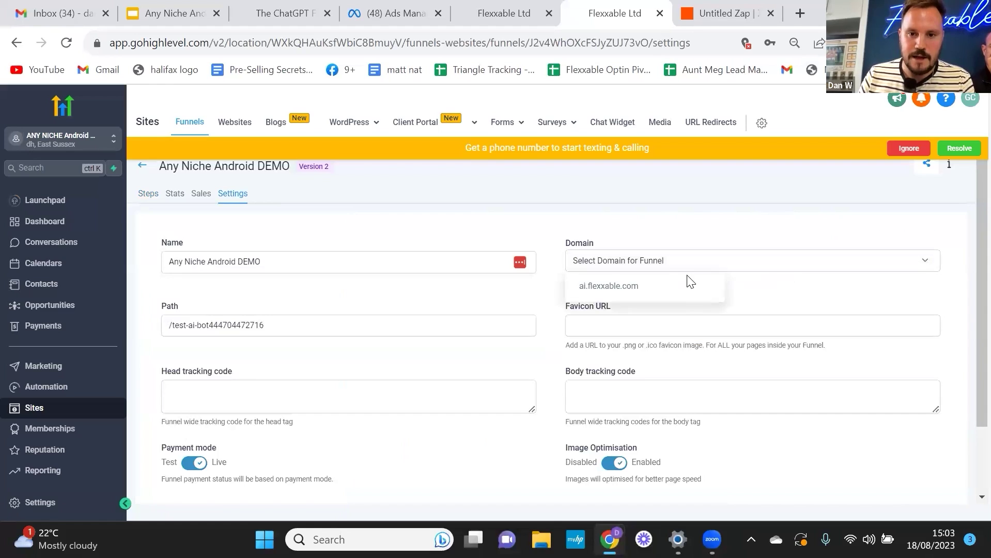
{"action": "left_click", "coordinate": [668, 288]}
{"action": "scroll", "coordinate": [724, 372], "scroll_direction": "down", "scroll_amount": 2}
{"action": "left_click", "coordinate": [928, 452]}
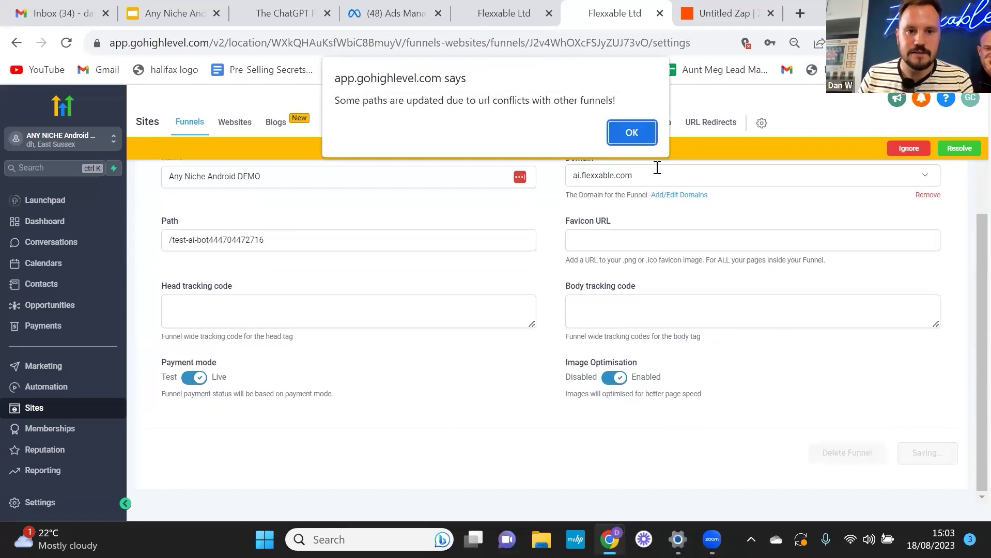
{"action": "left_click", "coordinate": [636, 138]}
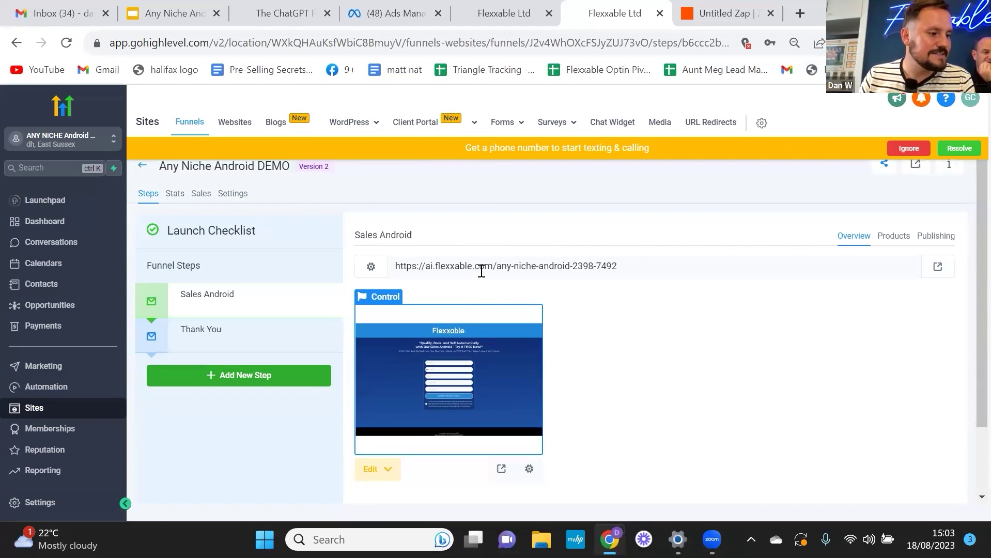
Start a new contact in Contacts with first name Test and a last name
{"action": "left_click", "coordinate": [73, 284]}
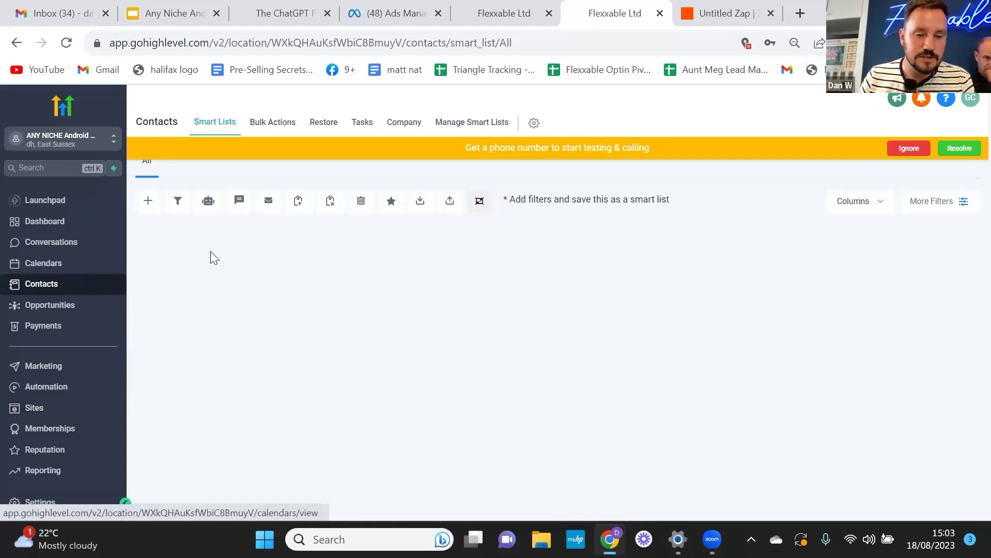
{"action": "left_click", "coordinate": [147, 200]}
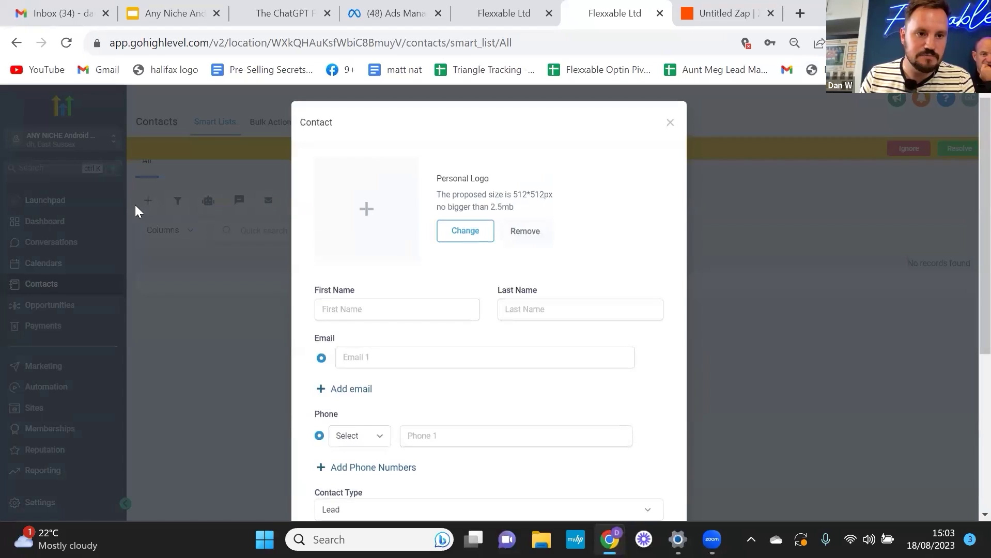
{"action": "left_click", "coordinate": [420, 302]}
{"action": "type", "text": "Test"}
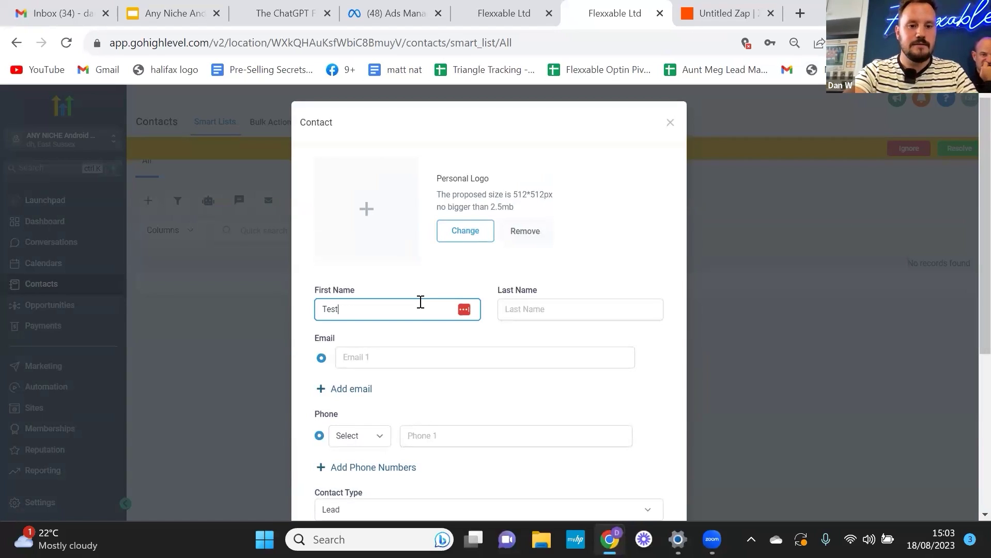
{"action": "key", "text": "Tab"}
{"action": "type", "text": "Con"}
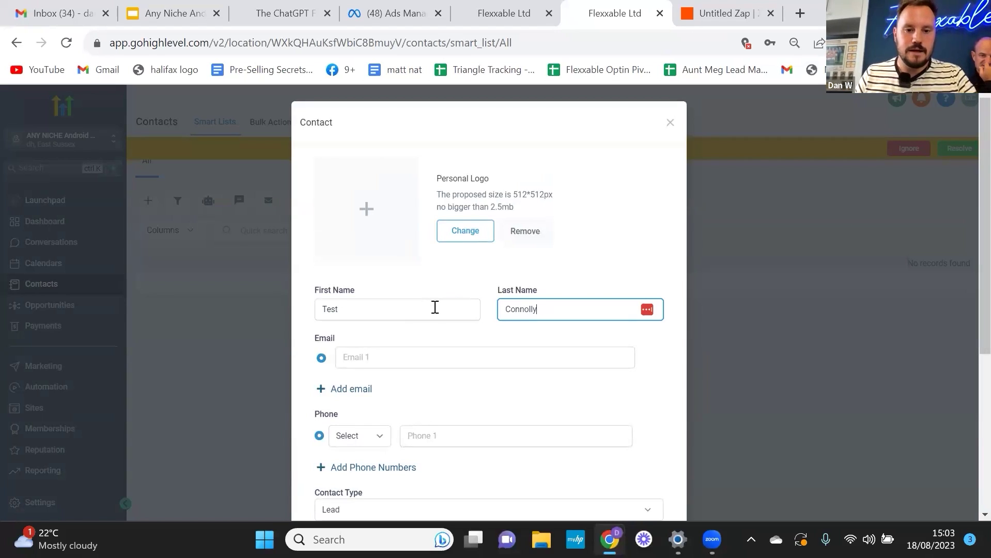
Fill in the contact's e-mail address and phone number, then save the contact
{"action": "left_click", "coordinate": [425, 360]}
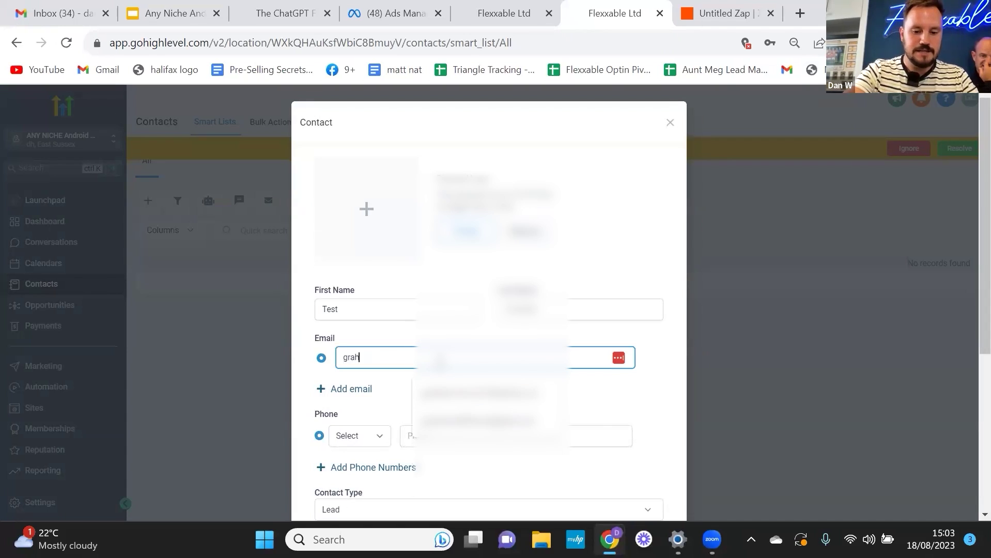
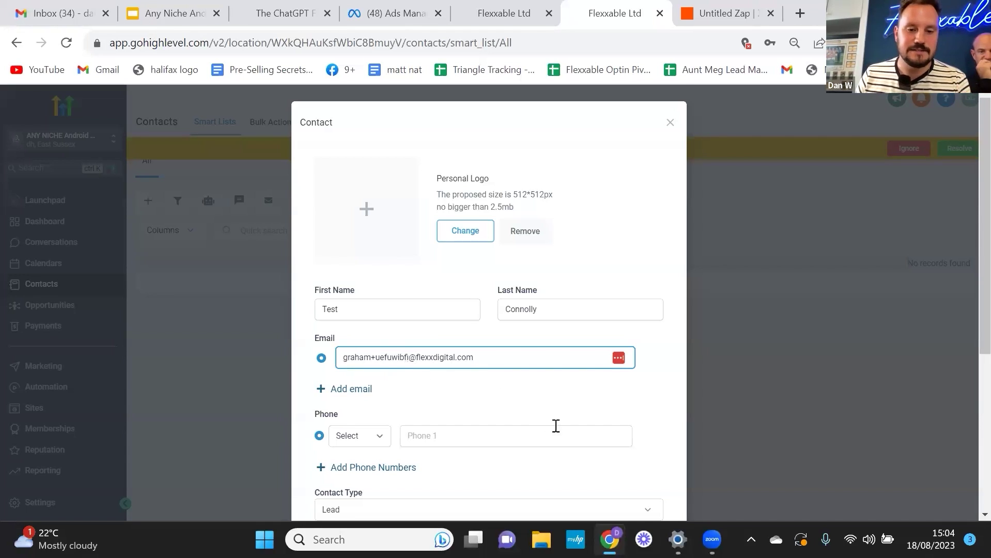
{"action": "scroll", "coordinate": [555, 426], "scroll_direction": "down", "scroll_amount": 2}
{"action": "left_click", "coordinate": [482, 361]}
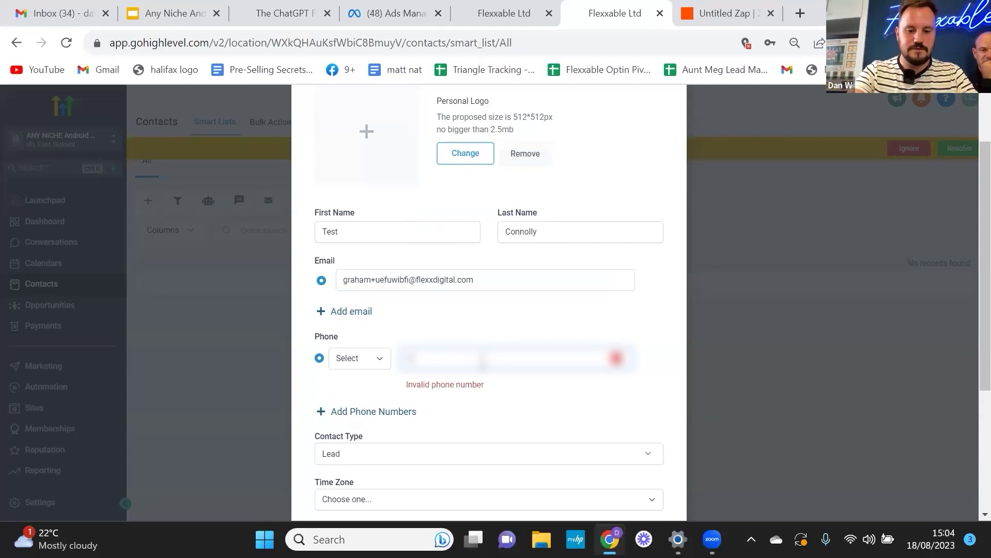
{"action": "type", "text": "0775"}
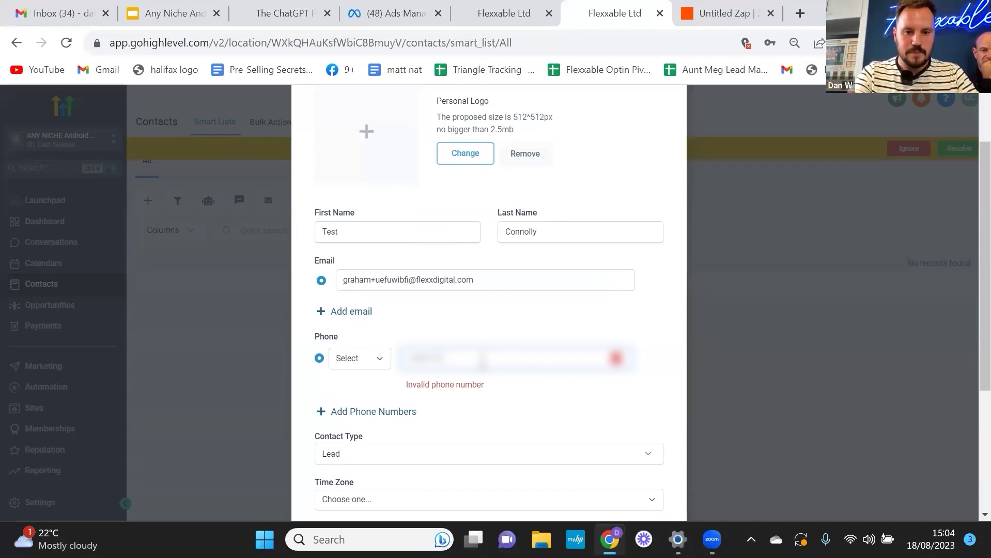
{"action": "scroll", "coordinate": [717, 252], "scroll_direction": "down", "scroll_amount": 4}
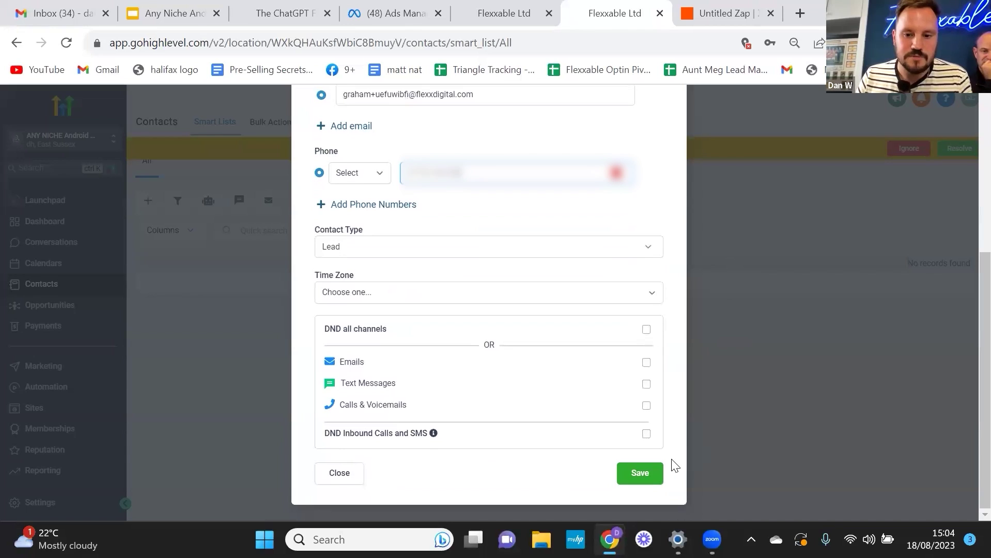
{"action": "left_click", "coordinate": [661, 469]}
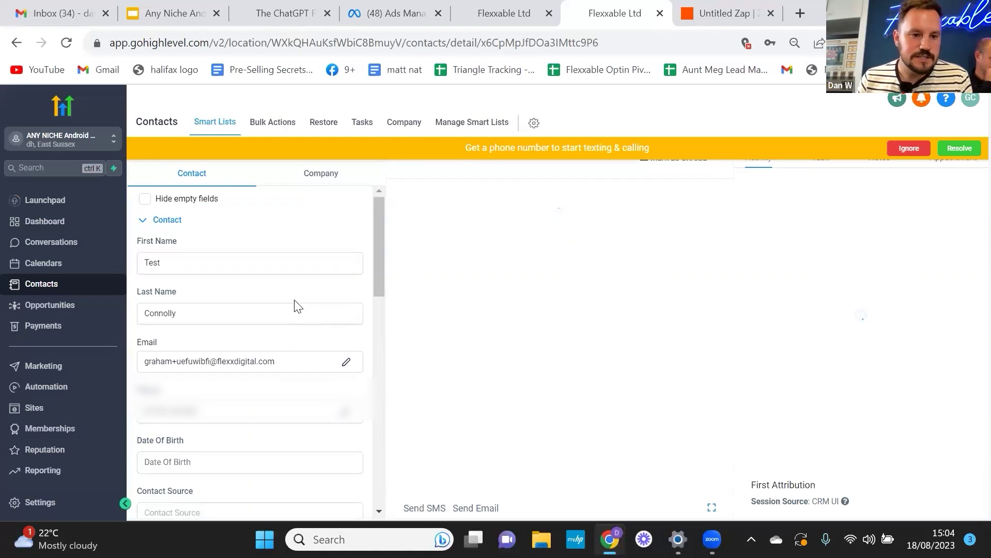
Enroll the test contact in 'Workflow - Test Webhook', then go to Settings
{"action": "scroll", "coordinate": [274, 303], "scroll_direction": "down", "scroll_amount": 10}
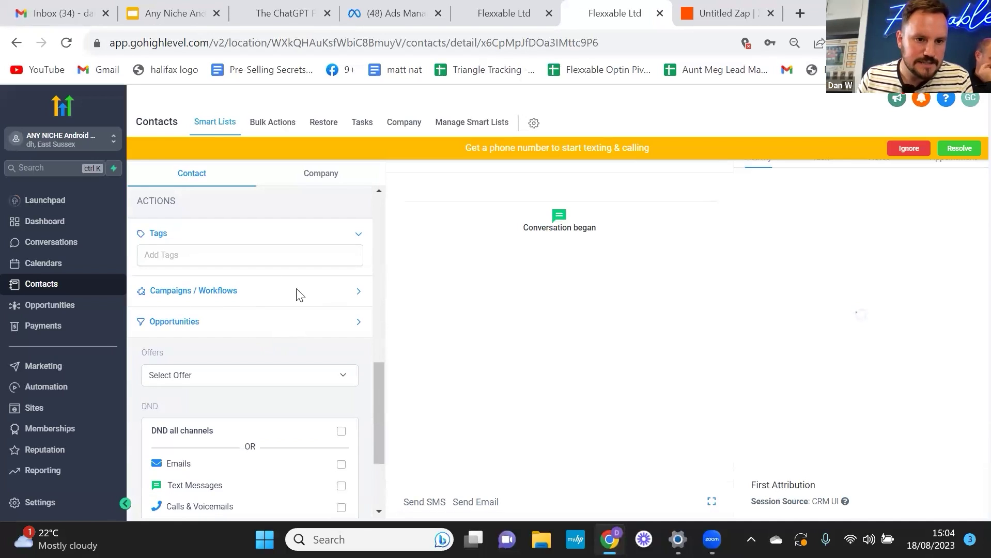
{"action": "left_click", "coordinate": [214, 290]}
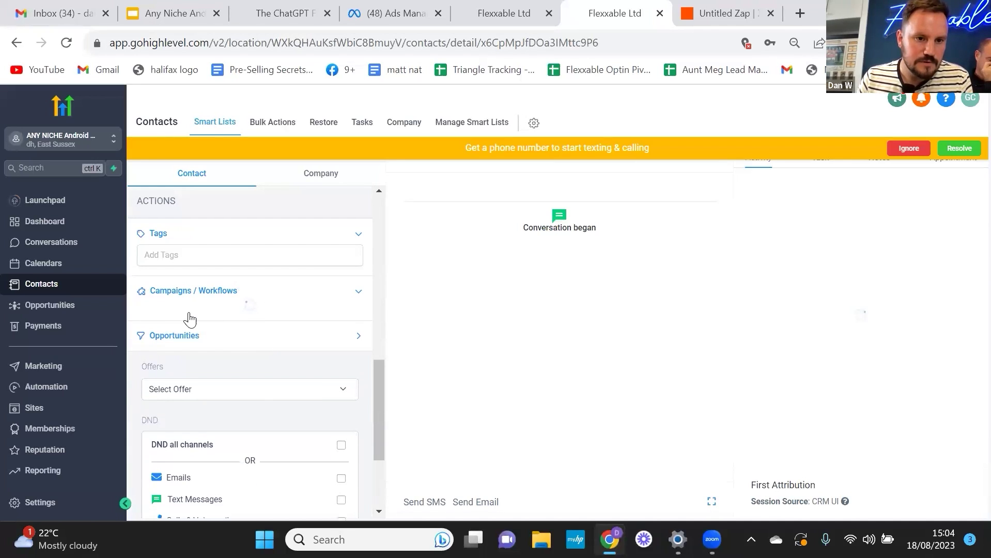
{"action": "left_click", "coordinate": [153, 330]}
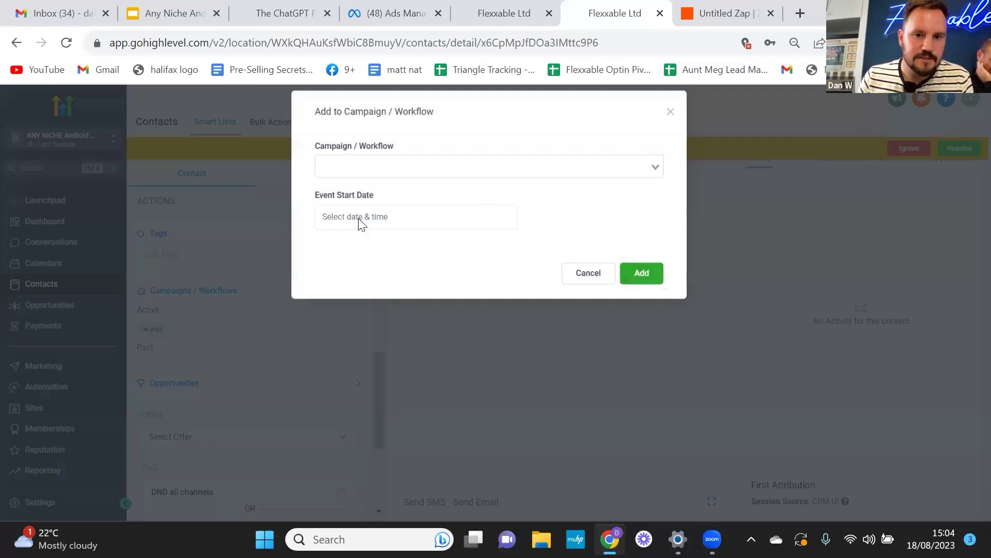
{"action": "left_click", "coordinate": [443, 169]}
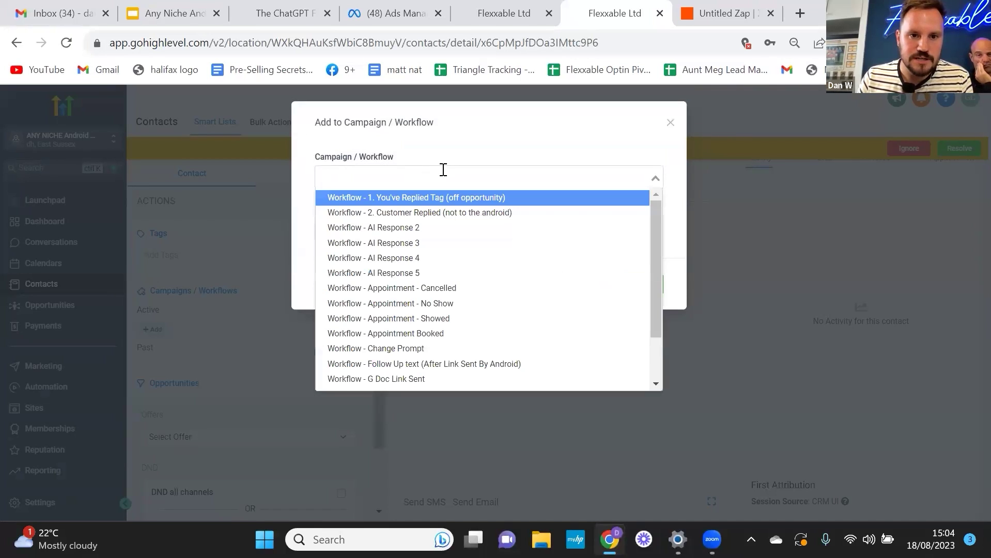
{"action": "type", "text": "test"}
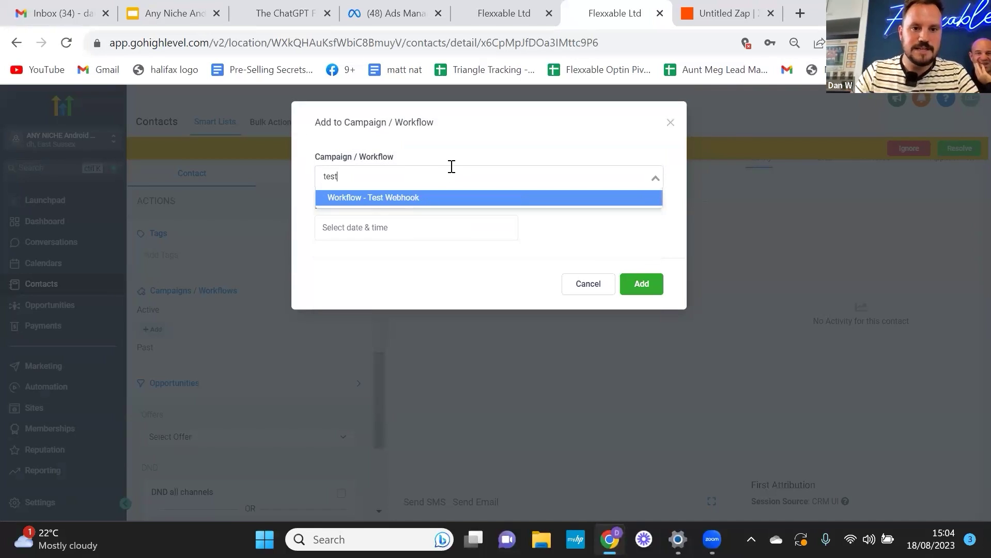
{"action": "left_click", "coordinate": [428, 199]}
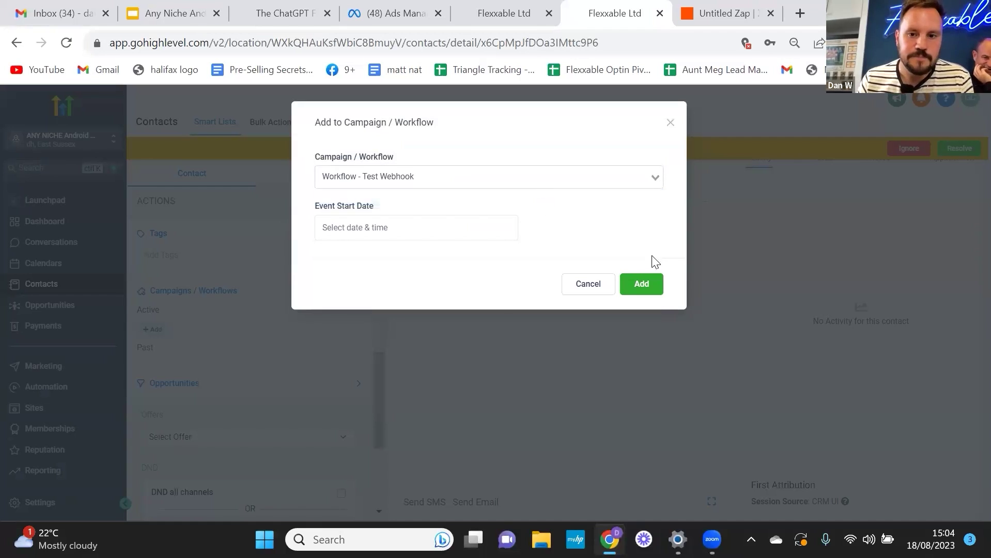
{"action": "left_click", "coordinate": [654, 288]}
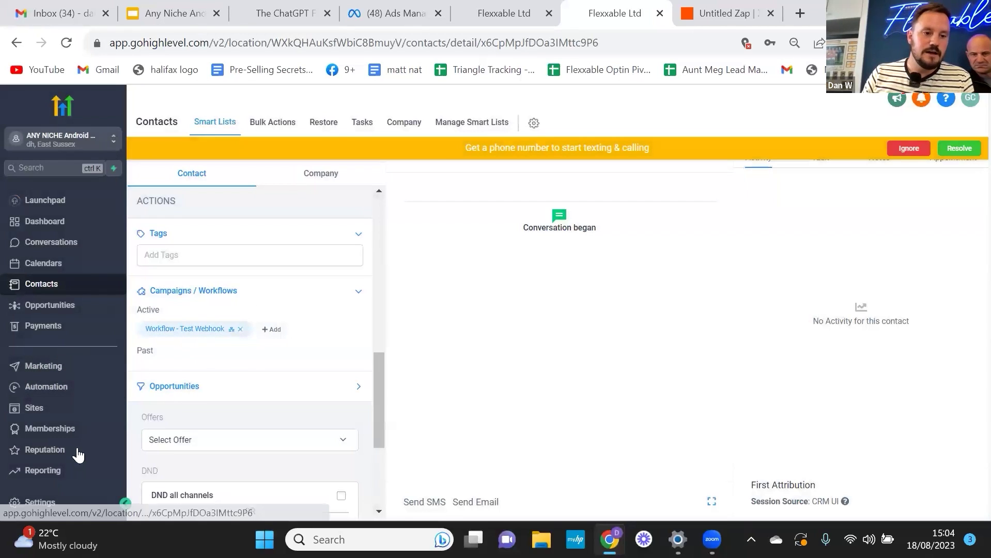
{"action": "left_click", "coordinate": [31, 502]}
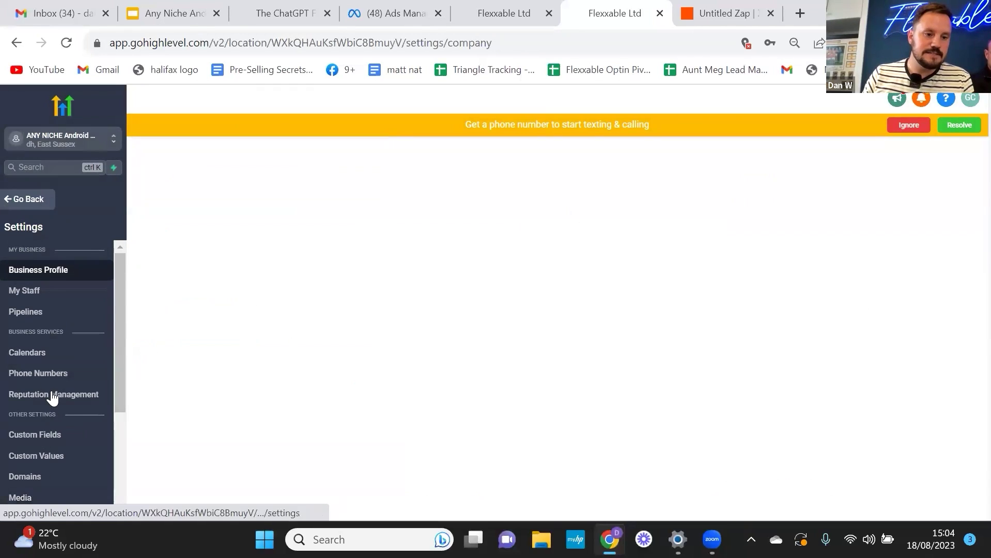
Look through the Custom Values list in Settings, then go back to the test contact
{"action": "left_click", "coordinate": [48, 455]}
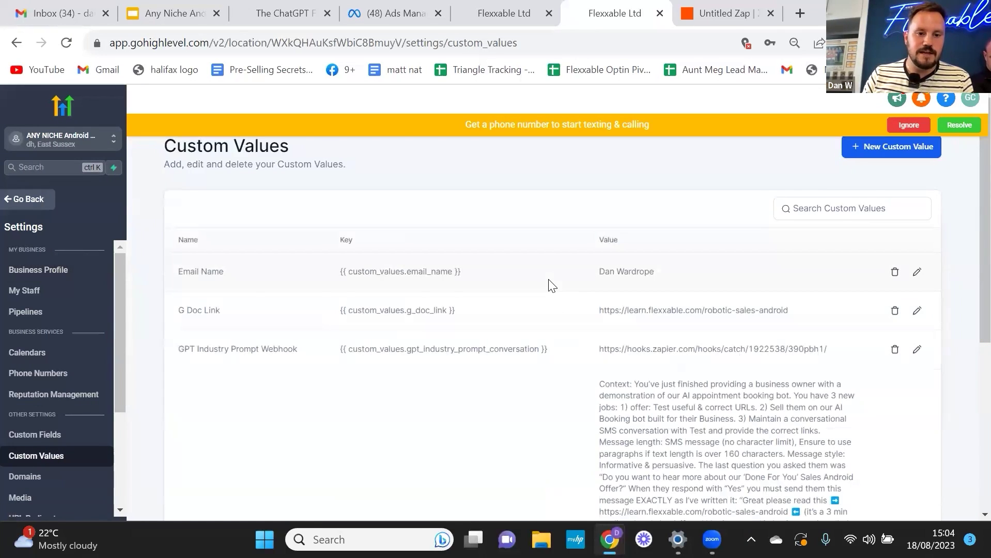
{"action": "scroll", "coordinate": [552, 285], "scroll_direction": "down", "scroll_amount": 5}
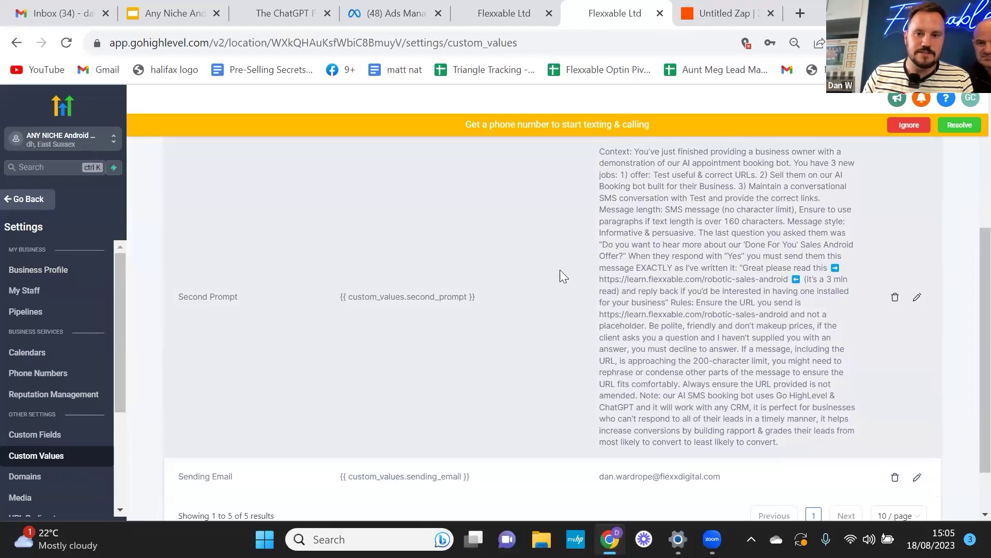
{"action": "scroll", "coordinate": [559, 274], "scroll_direction": "up", "scroll_amount": 5}
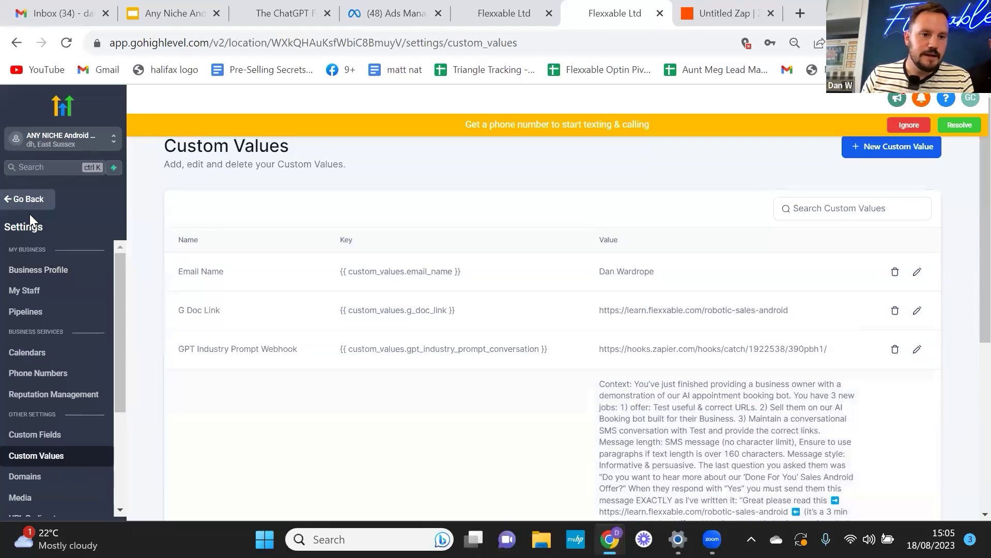
{"action": "scroll", "coordinate": [575, 228], "scroll_direction": "down", "scroll_amount": 3}
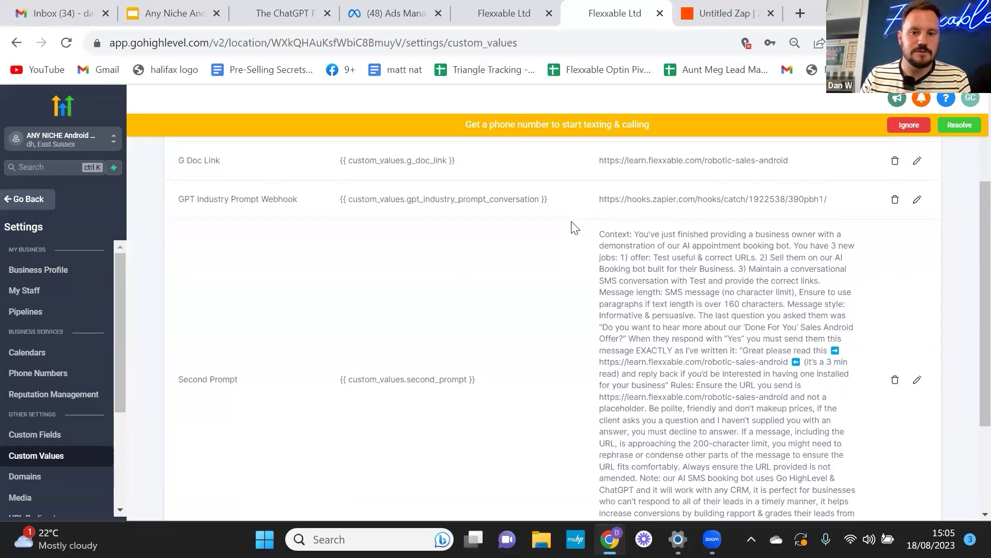
{"action": "scroll", "coordinate": [570, 226], "scroll_direction": "up", "scroll_amount": 3}
{"action": "scroll", "coordinate": [655, 314], "scroll_direction": "down", "scroll_amount": 2}
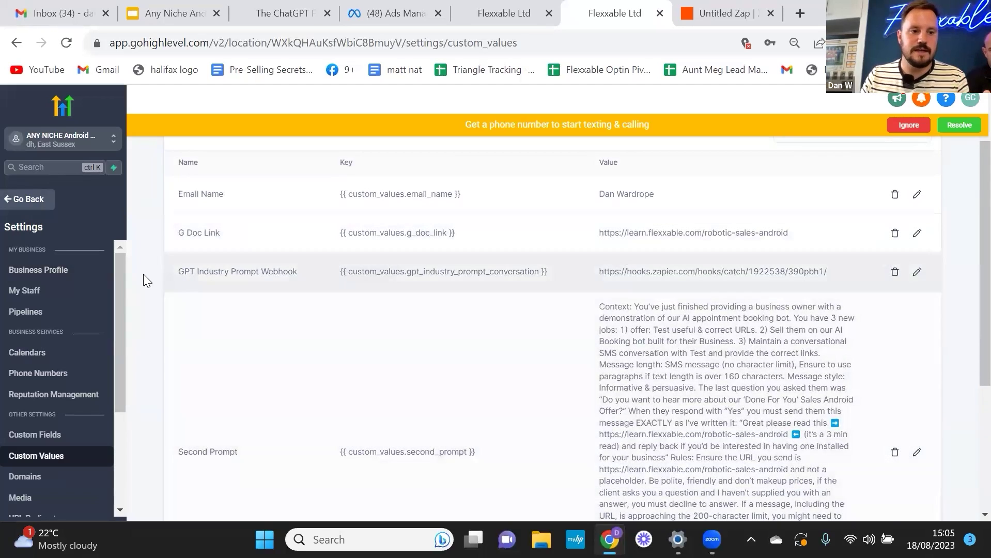
{"action": "left_click", "coordinate": [28, 201]}
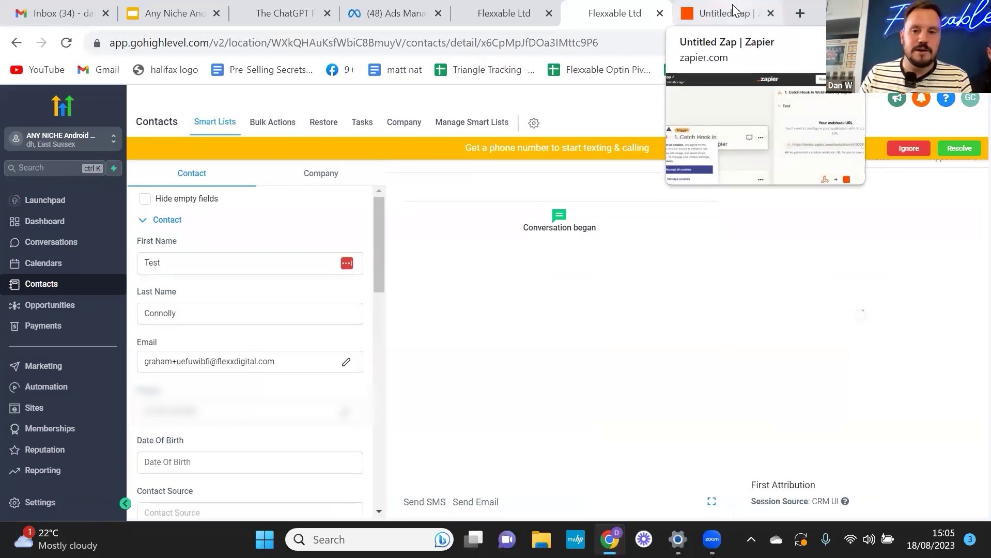
Test the Zap's webhook trigger and continue with the selected record
{"action": "left_click", "coordinate": [732, 10]}
{"action": "scroll", "coordinate": [397, 212], "scroll_direction": "down", "scroll_amount": 1}
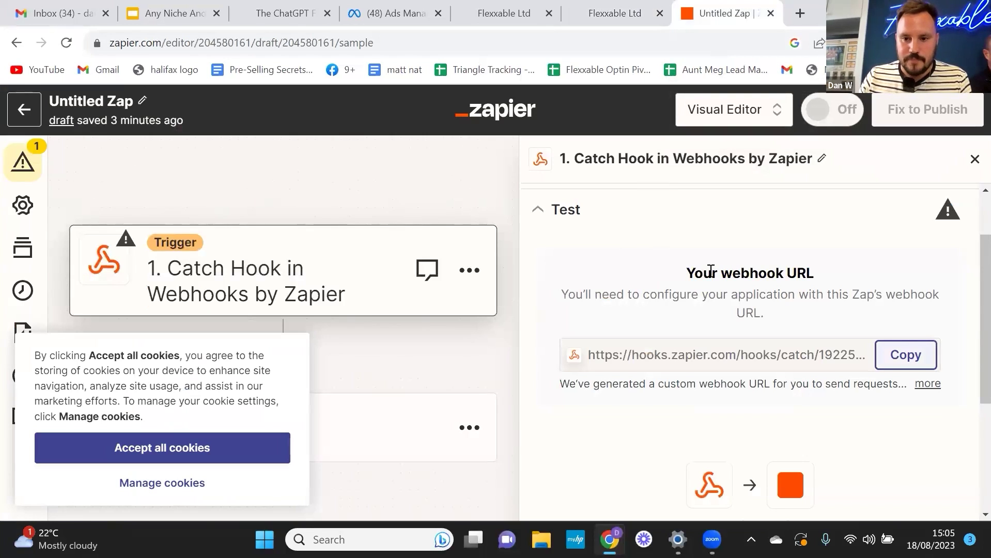
{"action": "scroll", "coordinate": [361, 261], "scroll_direction": "down", "scroll_amount": 1}
{"action": "scroll", "coordinate": [770, 426], "scroll_direction": "down", "scroll_amount": 4}
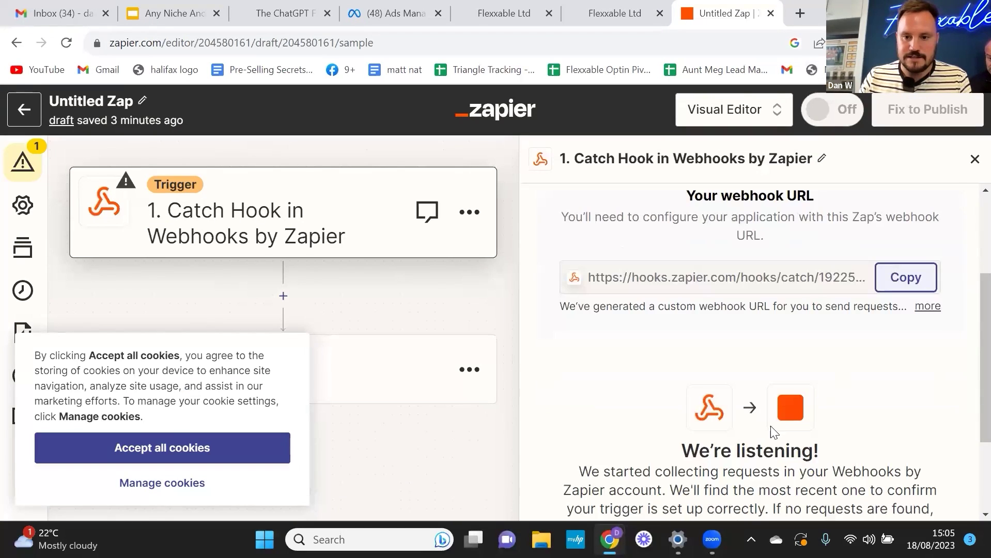
{"action": "left_click", "coordinate": [786, 453]}
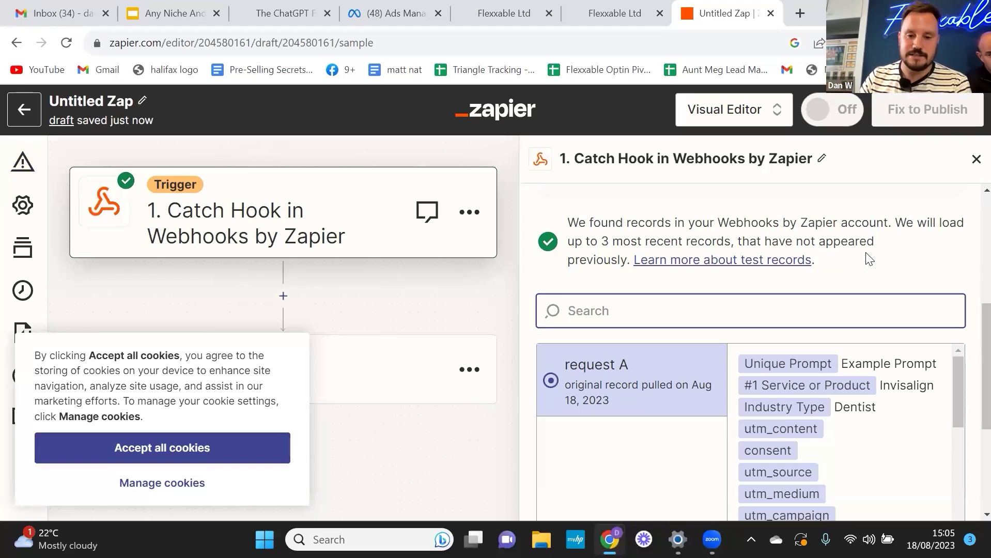
{"action": "scroll", "coordinate": [870, 260], "scroll_direction": "down", "scroll_amount": 7}
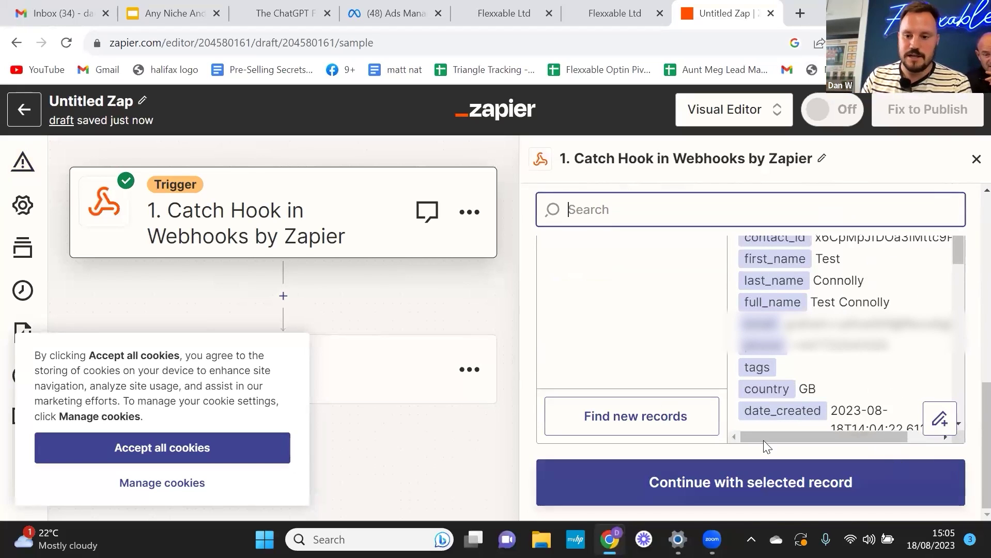
{"action": "left_click", "coordinate": [944, 472]}
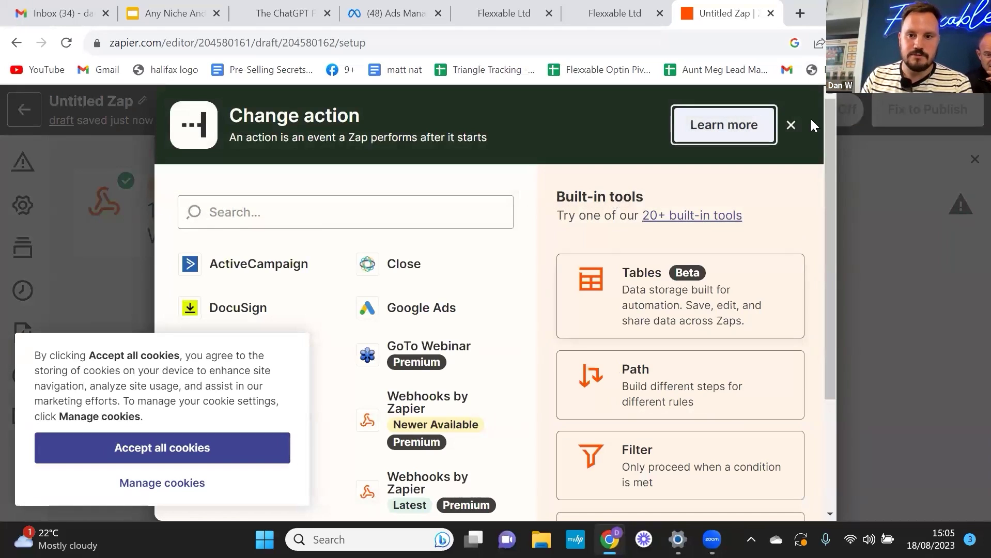
{"action": "left_click", "coordinate": [227, 455]}
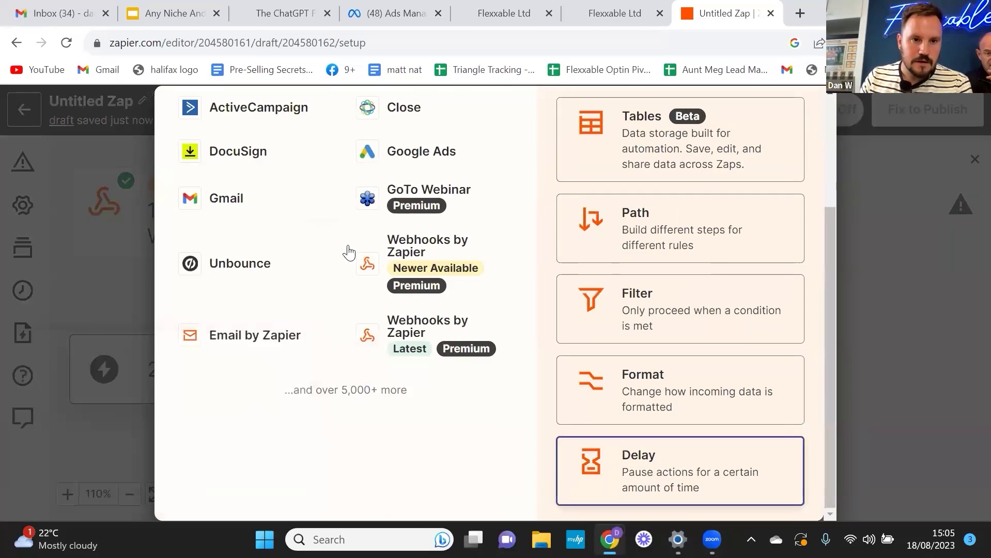
Make step 2 a ChatGPT Conversation action using an existing ChatGPT account
{"action": "left_click", "coordinate": [325, 208]}
{"action": "type", "text": "chatgpt"}
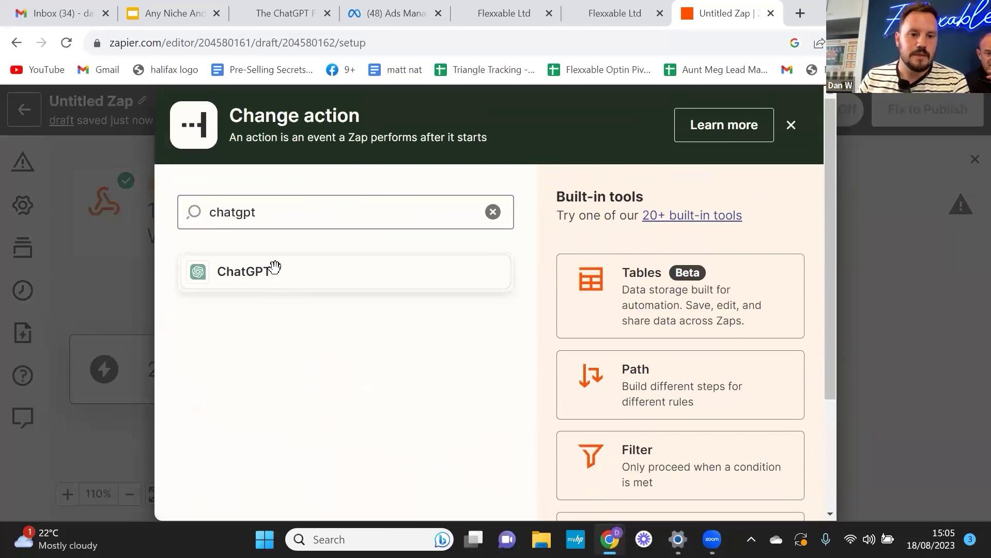
{"action": "left_click", "coordinate": [274, 271]}
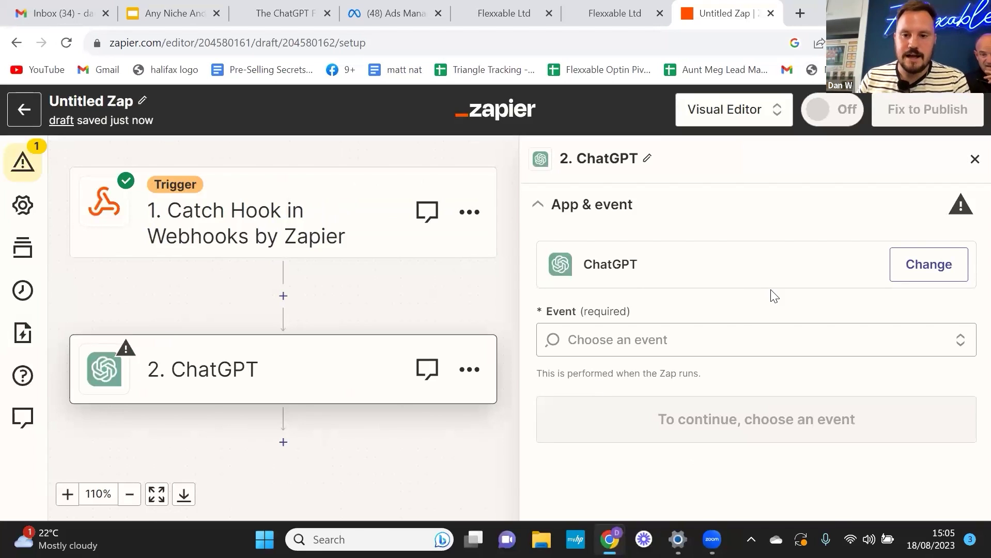
{"action": "left_click", "coordinate": [707, 344]}
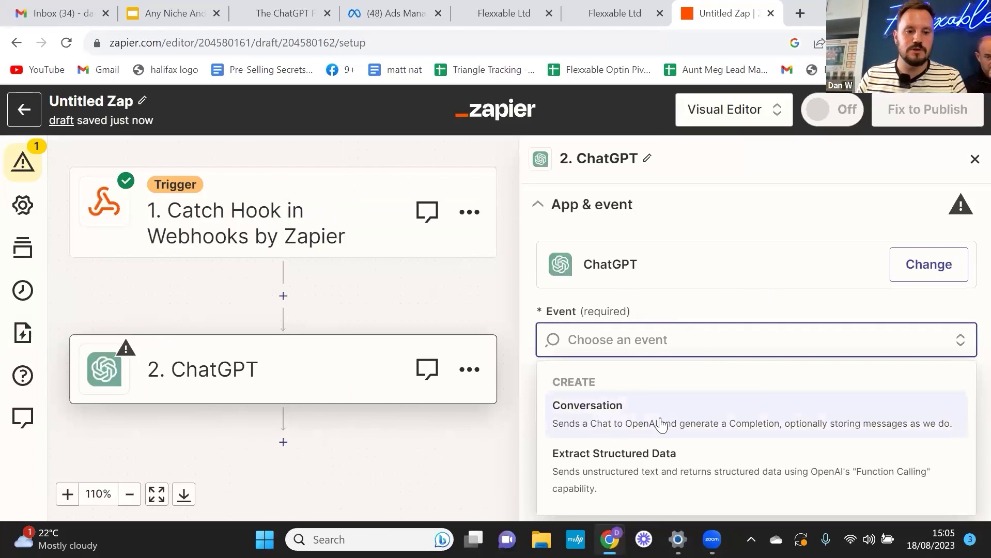
{"action": "left_click", "coordinate": [634, 416]}
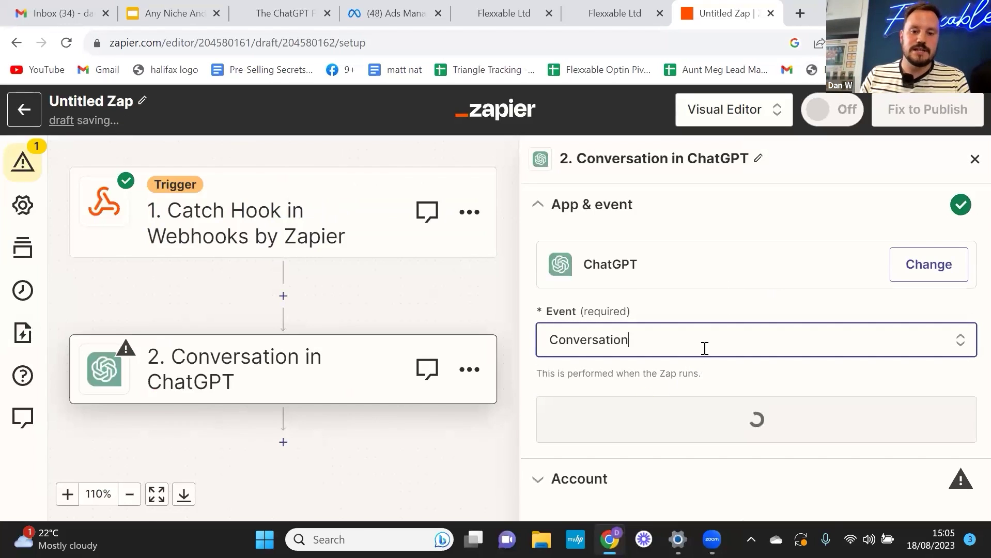
{"action": "left_click", "coordinate": [777, 421]}
{"action": "left_click", "coordinate": [884, 316]}
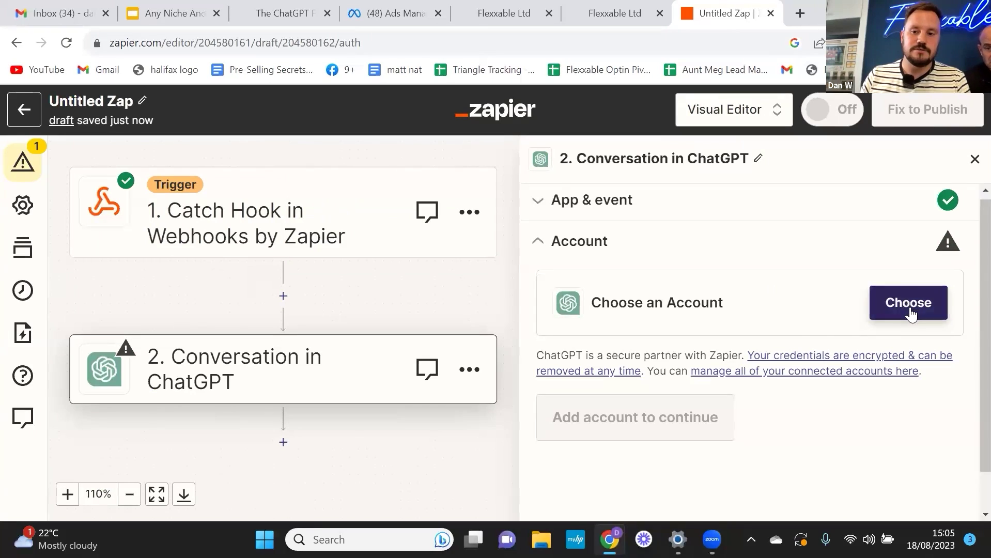
{"action": "left_click", "coordinate": [738, 445]}
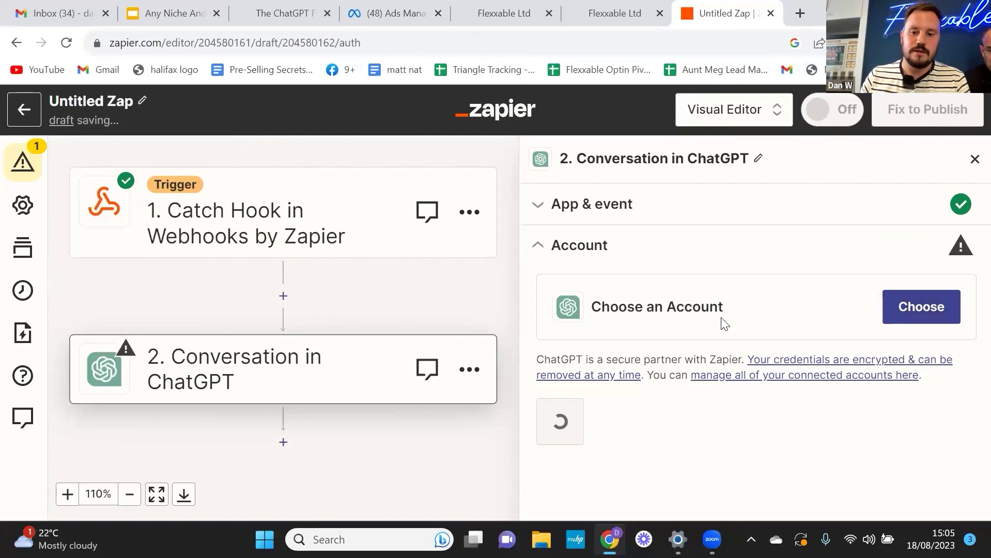
{"action": "scroll", "coordinate": [685, 383], "scroll_direction": "down", "scroll_amount": 1}
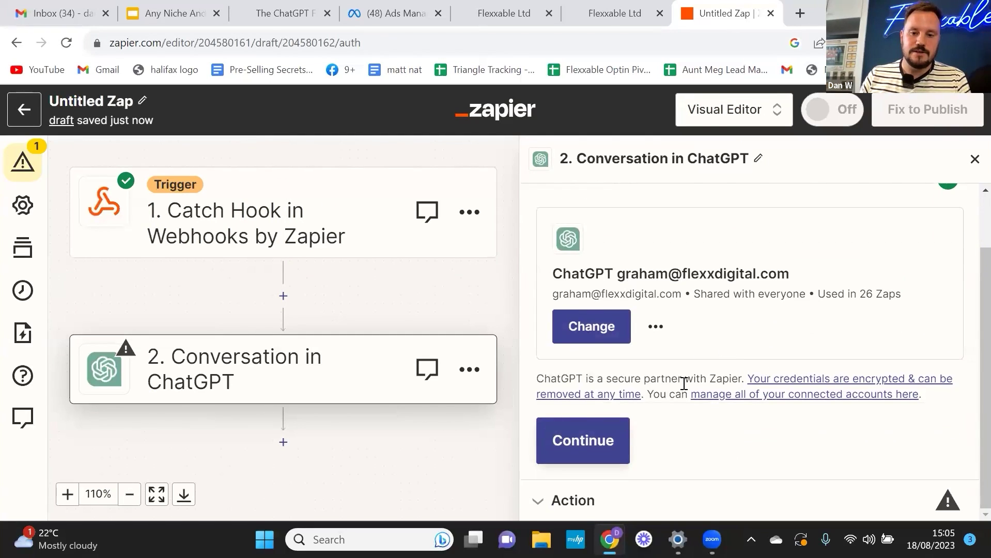
{"action": "scroll", "coordinate": [667, 397], "scroll_direction": "up", "scroll_amount": 1}
{"action": "scroll", "coordinate": [638, 416], "scroll_direction": "down", "scroll_amount": 1}
{"action": "left_click", "coordinate": [597, 439]}
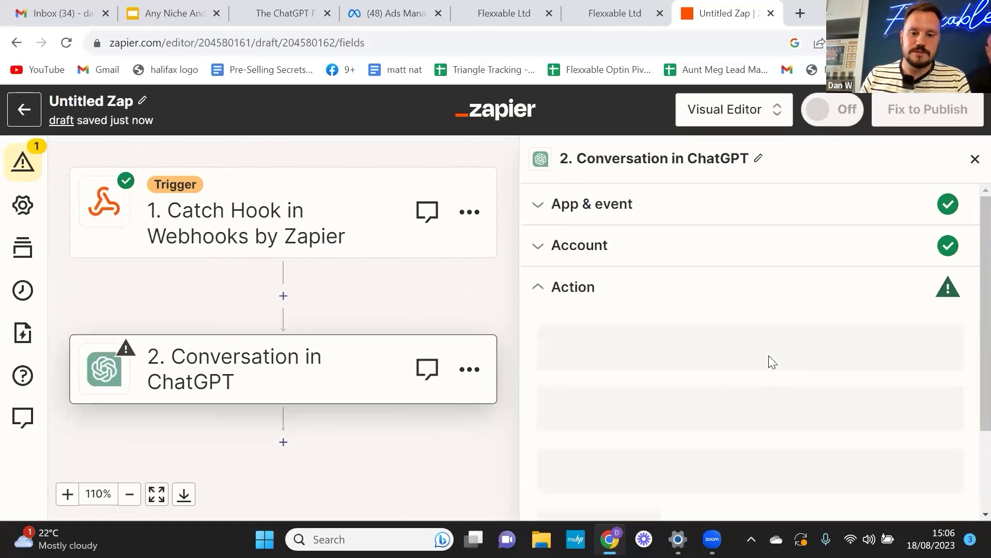
Map the webhook's Lead Response field into the ChatGPT User Message
{"action": "scroll", "coordinate": [741, 261], "scroll_direction": "down", "scroll_amount": 6}
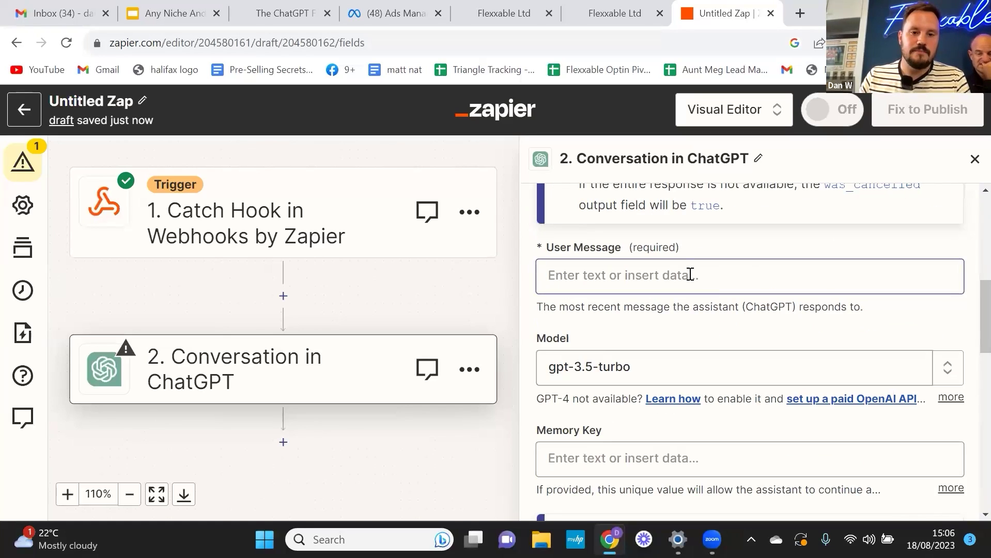
{"action": "left_click", "coordinate": [690, 276]}
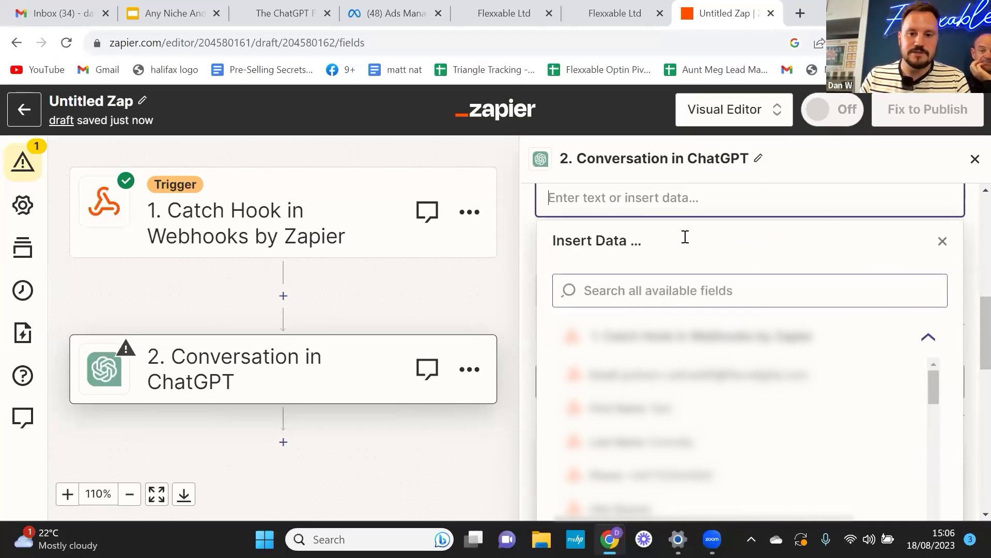
{"action": "scroll", "coordinate": [835, 277], "scroll_direction": "down", "scroll_amount": 2}
{"action": "scroll", "coordinate": [697, 237], "scroll_direction": "up", "scroll_amount": 2}
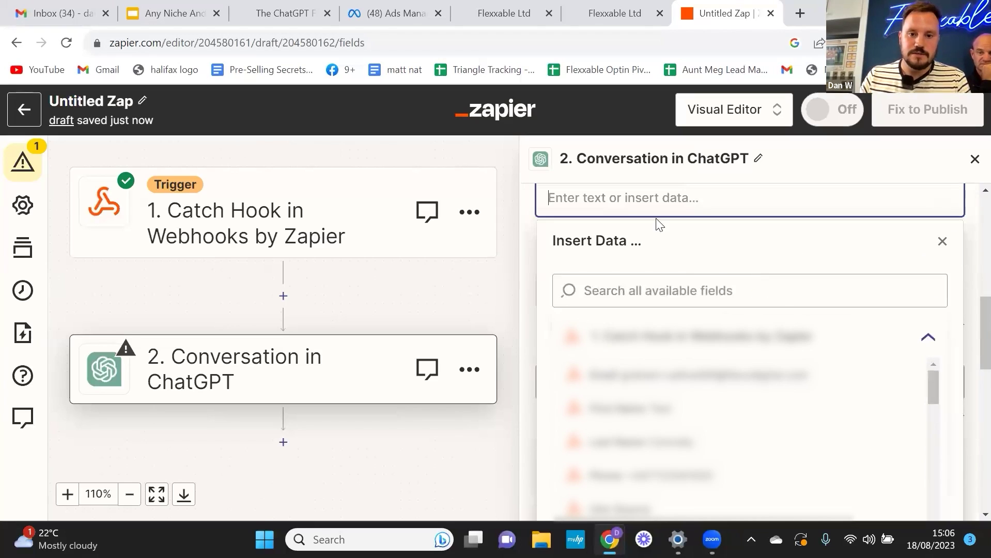
{"action": "left_click", "coordinate": [684, 289]}
{"action": "type", "text": "lead"}
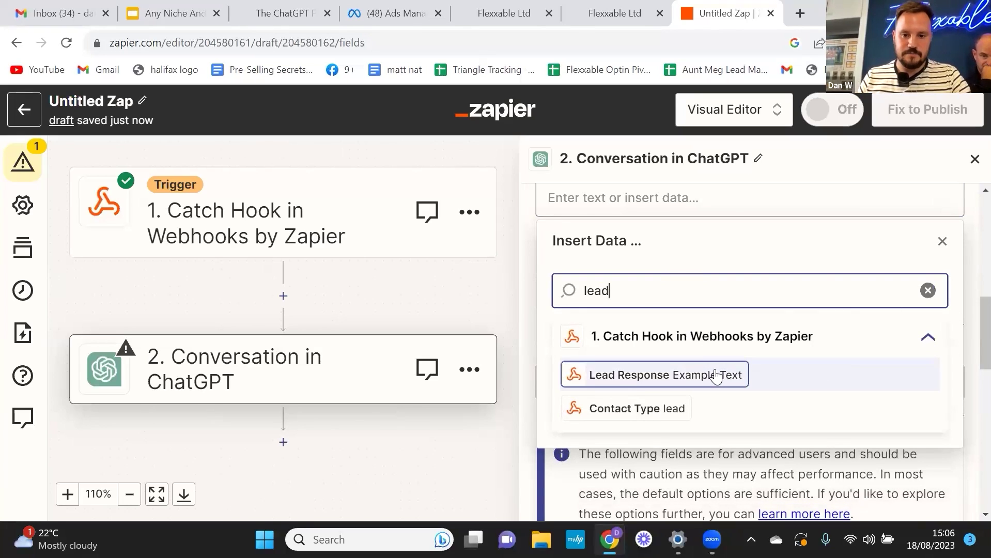
{"action": "left_click", "coordinate": [715, 376]}
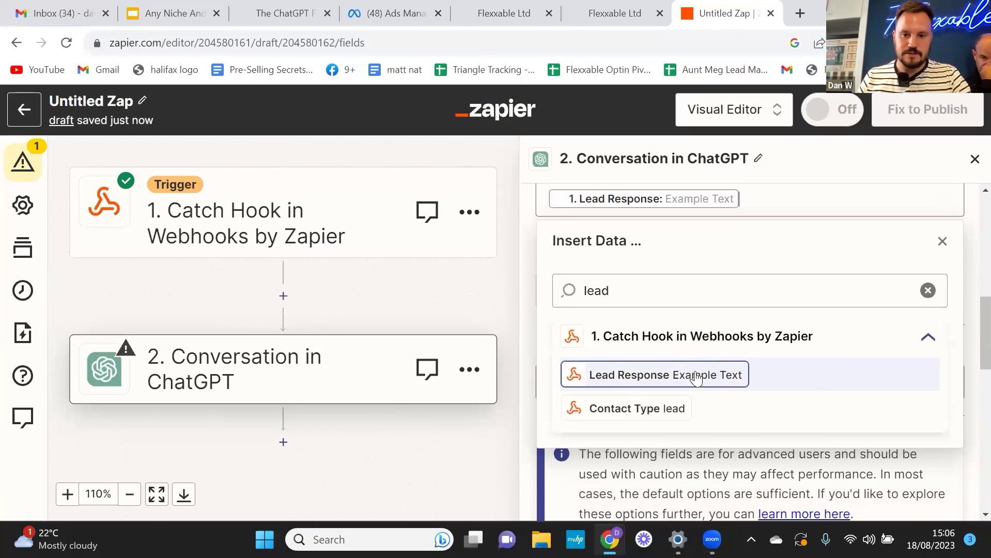
{"action": "scroll", "coordinate": [749, 217], "scroll_direction": "up", "scroll_amount": 3}
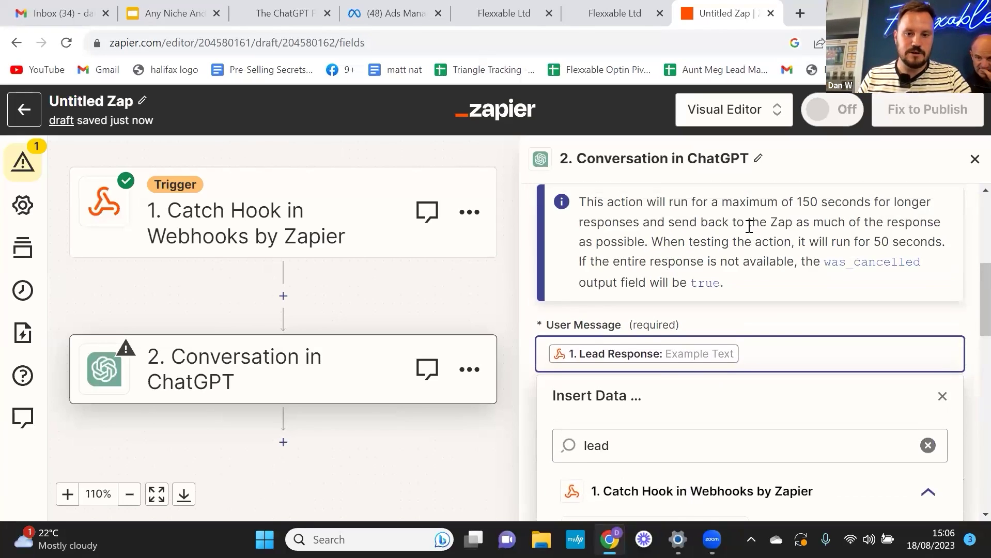
{"action": "scroll", "coordinate": [765, 227], "scroll_direction": "down", "scroll_amount": 3}
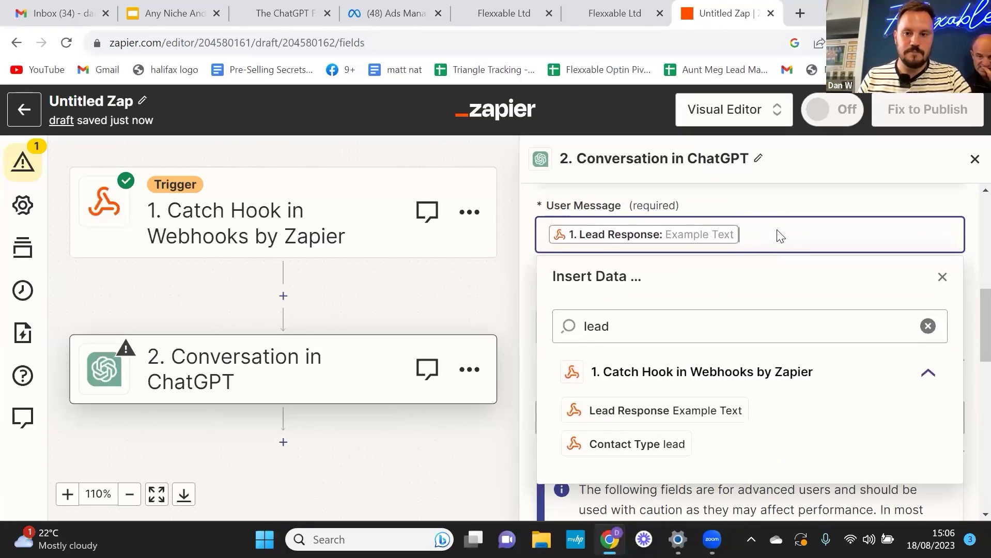
{"action": "left_click", "coordinate": [970, 231]}
Set Memory Key to the lead's Email and User Name to First Name
{"action": "scroll", "coordinate": [675, 285], "scroll_direction": "down", "scroll_amount": 3}
{"action": "left_click", "coordinate": [661, 226]}
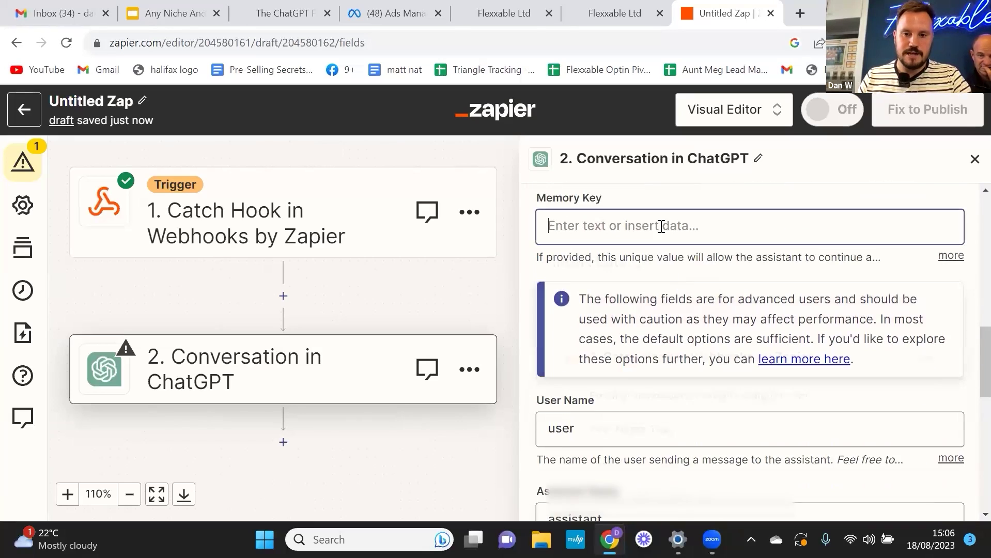
{"action": "left_click", "coordinate": [727, 402]}
{"action": "left_click", "coordinate": [919, 211]}
{"action": "scroll", "coordinate": [902, 301], "scroll_direction": "down", "scroll_amount": 6}
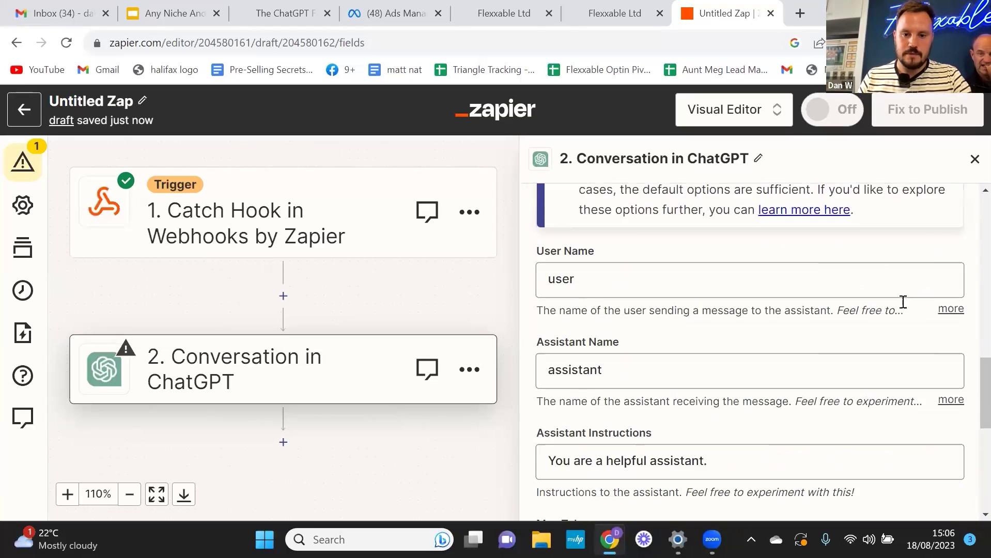
{"action": "double_click", "coordinate": [592, 211]}
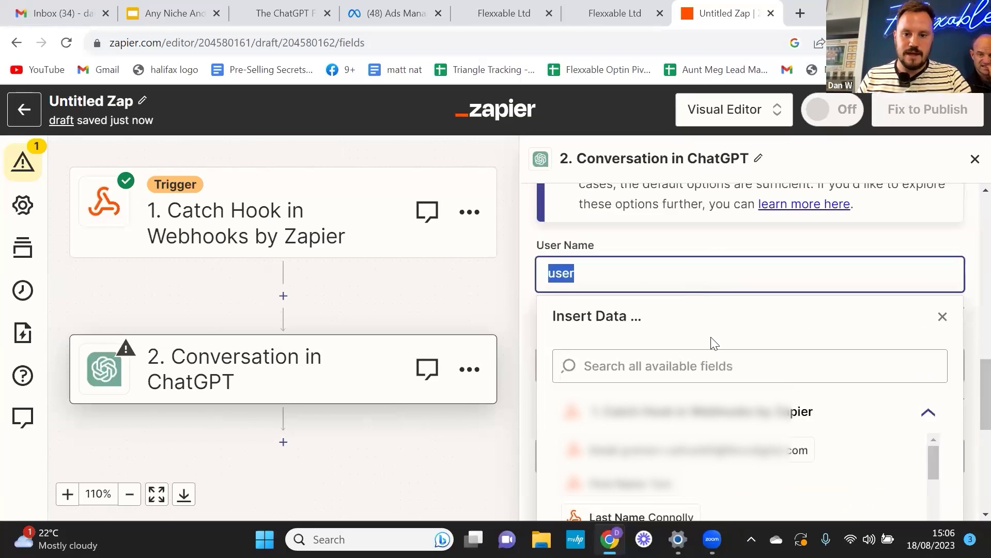
{"action": "left_click", "coordinate": [660, 345]}
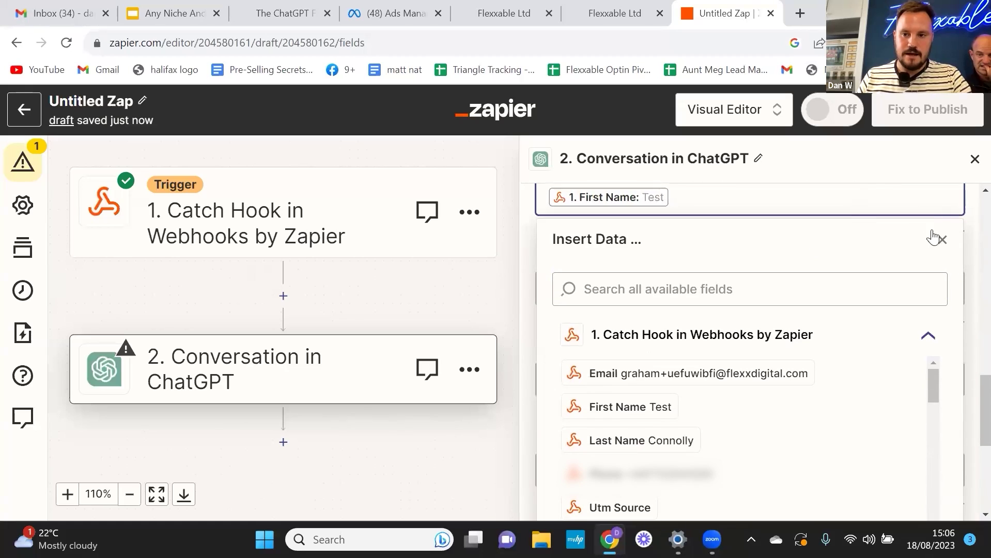
{"action": "left_click", "coordinate": [942, 239]}
Give the assistant a custom name and replace its instructions with the Unique Prompt field
{"action": "double_click", "coordinate": [664, 285]}
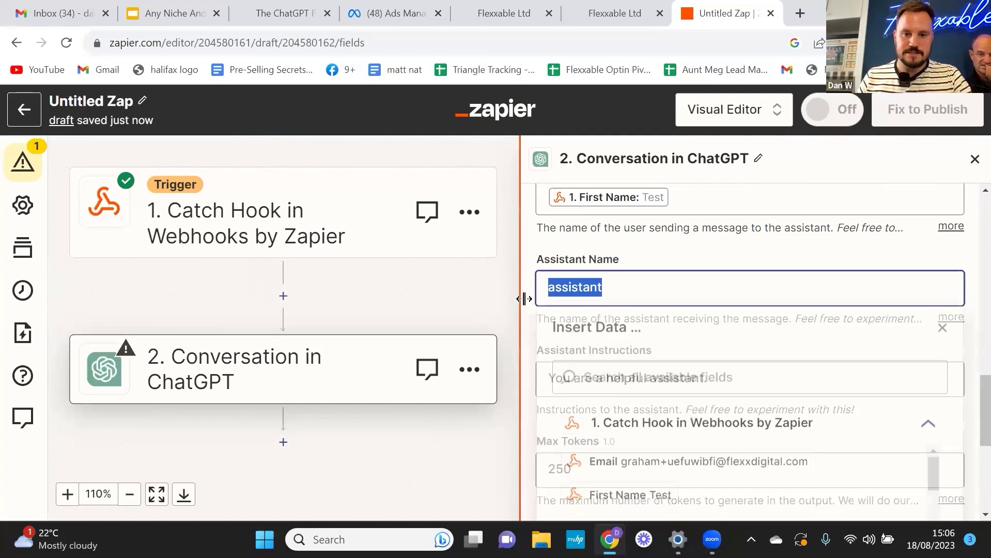
{"action": "type", "text": "Dan's Sales Android"}
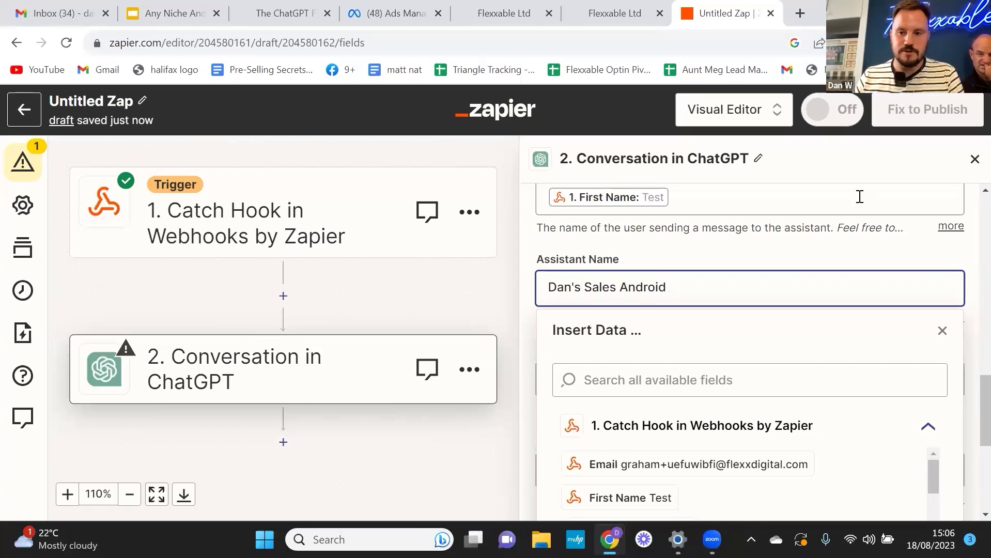
{"action": "left_click", "coordinate": [970, 254]}
{"action": "scroll", "coordinate": [729, 321], "scroll_direction": "down", "scroll_amount": 1}
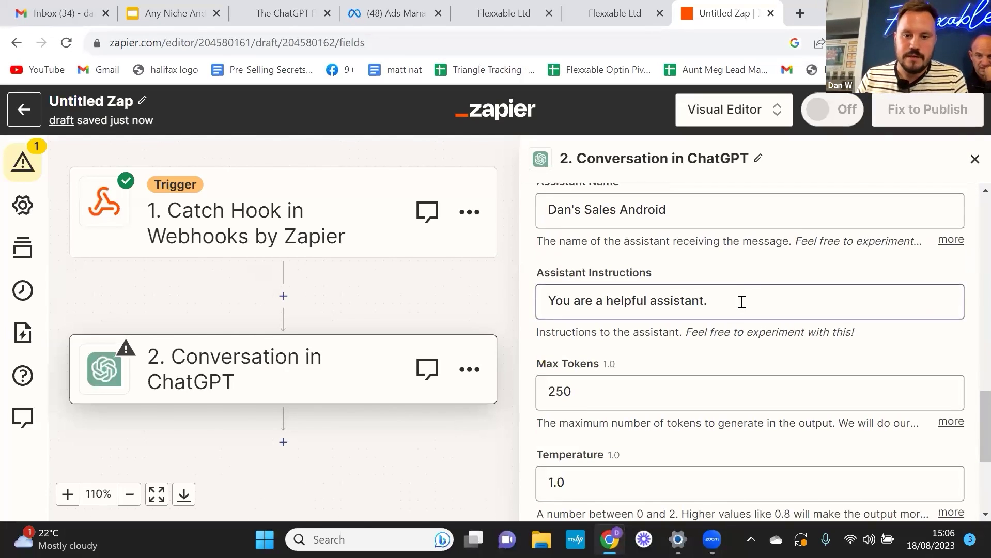
{"action": "left_click_drag", "start_coordinate": [741, 300], "coordinate": [544, 316]}
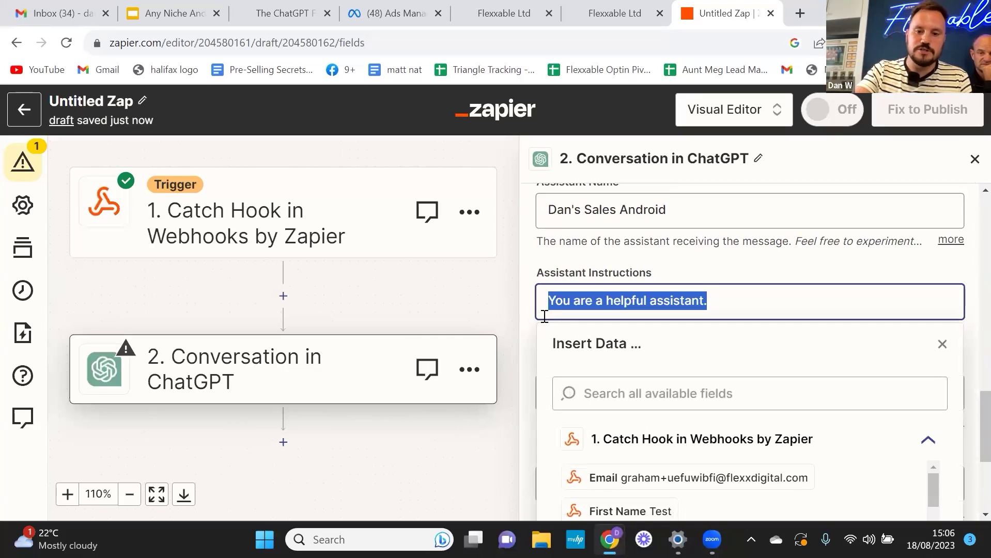
{"action": "key", "text": "BackSpace"}
{"action": "left_click", "coordinate": [682, 407]}
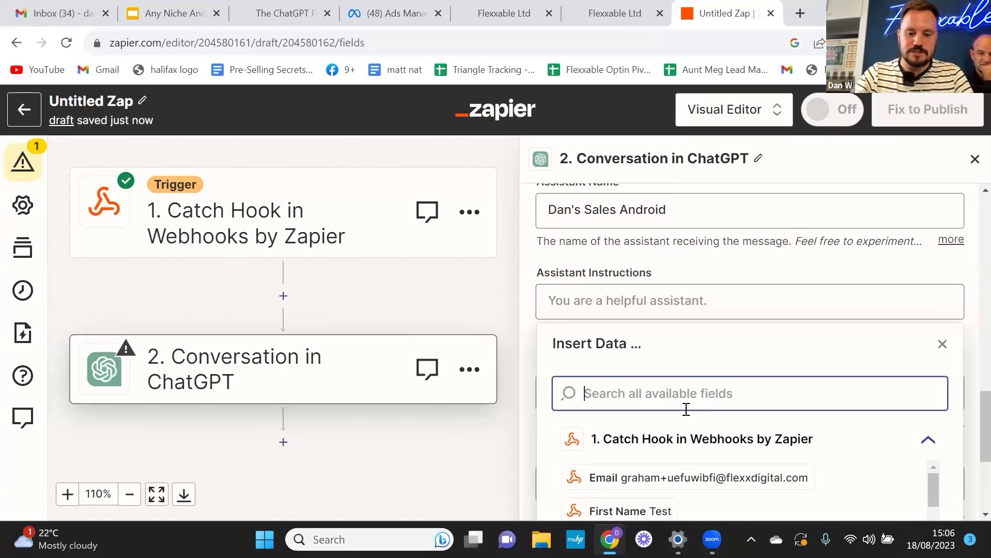
{"action": "type", "text": "promp"}
{"action": "scroll", "coordinate": [768, 290], "scroll_direction": "down", "scroll_amount": 3}
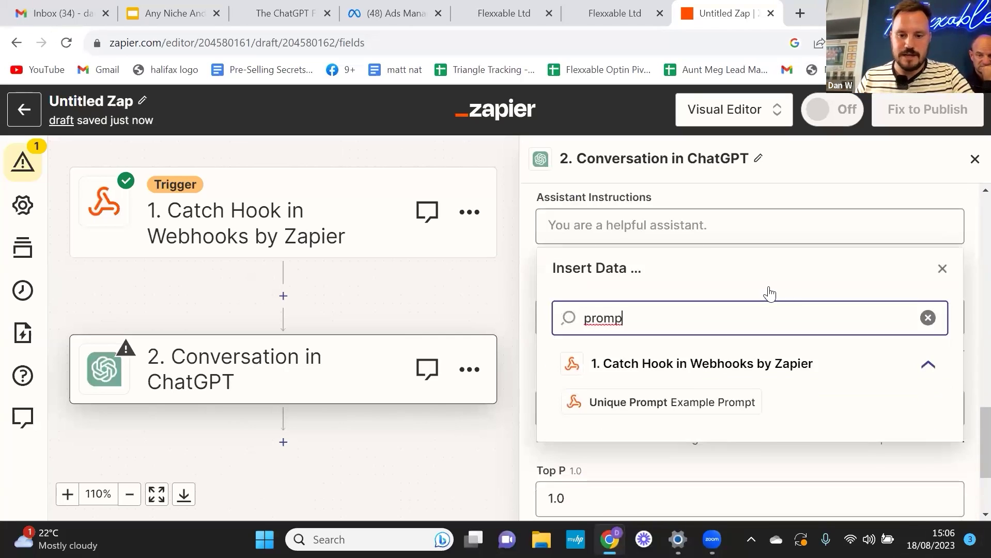
{"action": "left_click", "coordinate": [737, 323]}
{"action": "scroll", "coordinate": [919, 294], "scroll_direction": "down", "scroll_amount": 2}
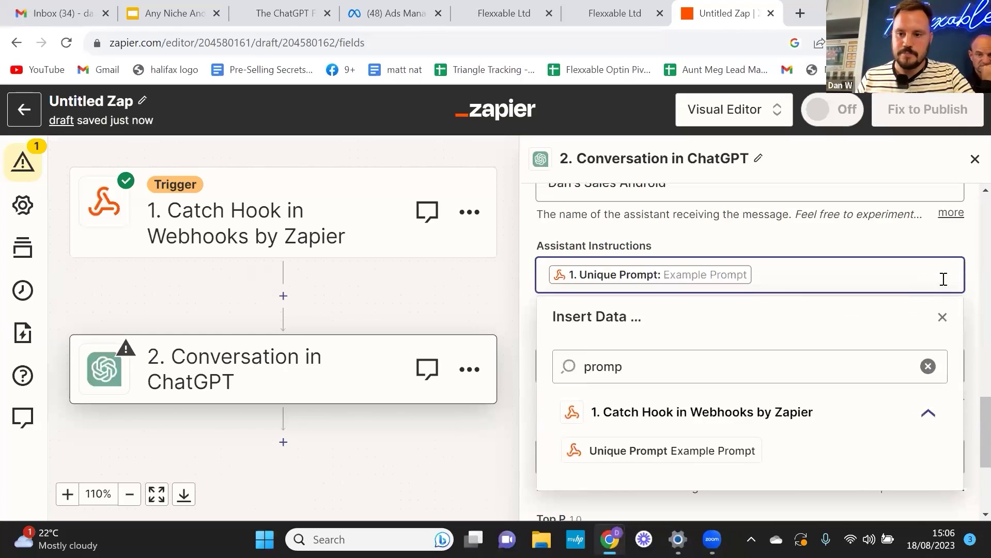
{"action": "scroll", "coordinate": [626, 279], "scroll_direction": "down", "scroll_amount": 6}
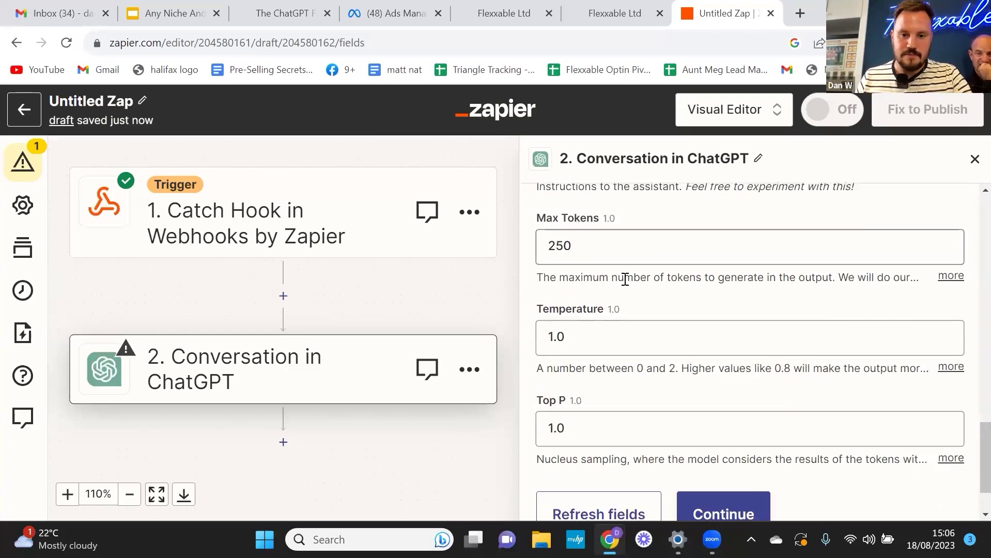
Test the ChatGPT Conversation step and review the sample reply it returns
{"action": "left_click", "coordinate": [723, 441]}
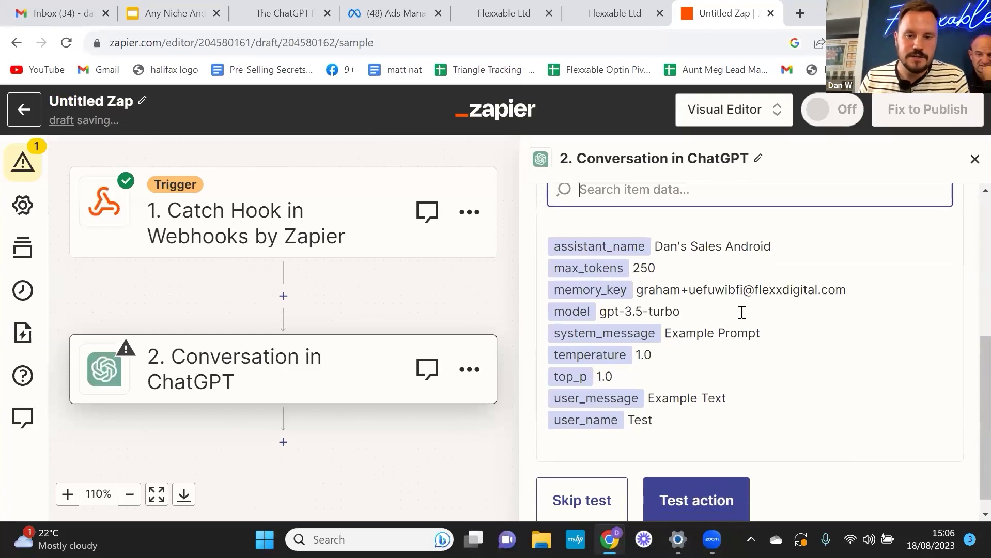
{"action": "left_click", "coordinate": [742, 454]}
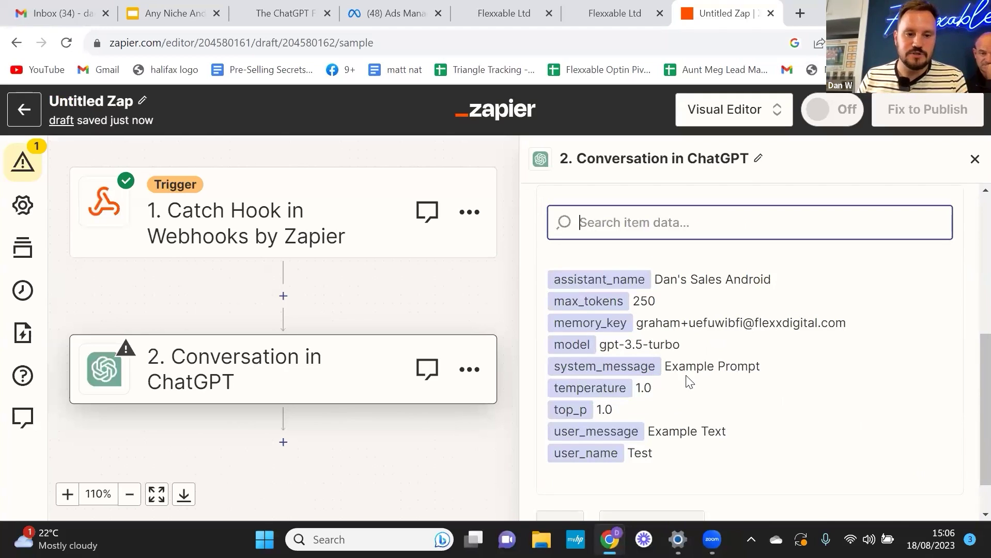
{"action": "scroll", "coordinate": [899, 307], "scroll_direction": "down", "scroll_amount": 1}
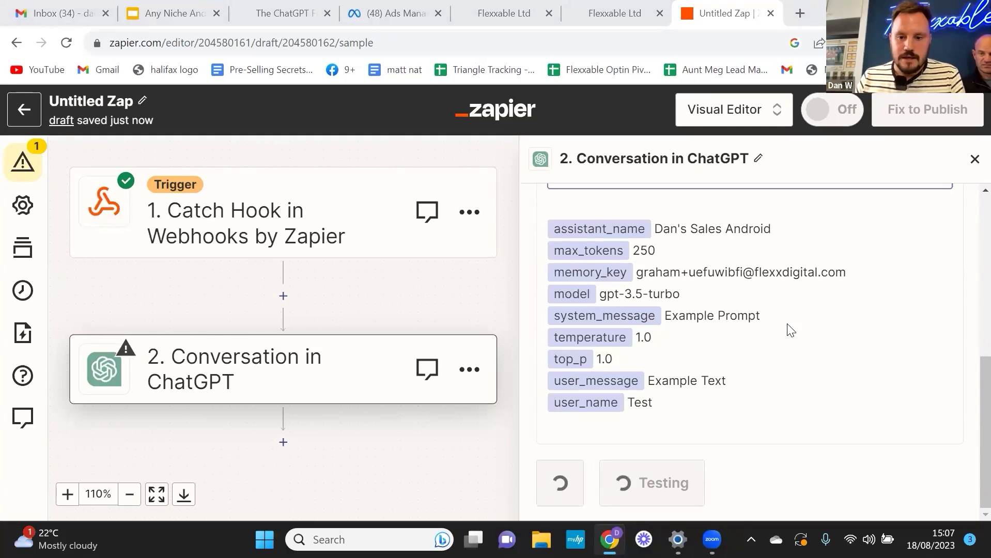
{"action": "scroll", "coordinate": [829, 338], "scroll_direction": "up", "scroll_amount": 4}
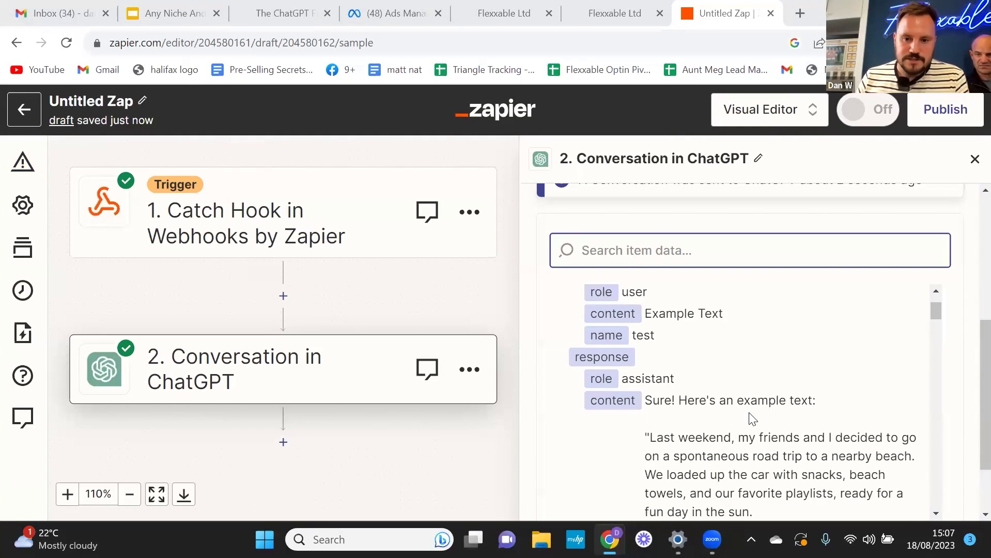
{"action": "scroll", "coordinate": [734, 362], "scroll_direction": "down", "scroll_amount": 2}
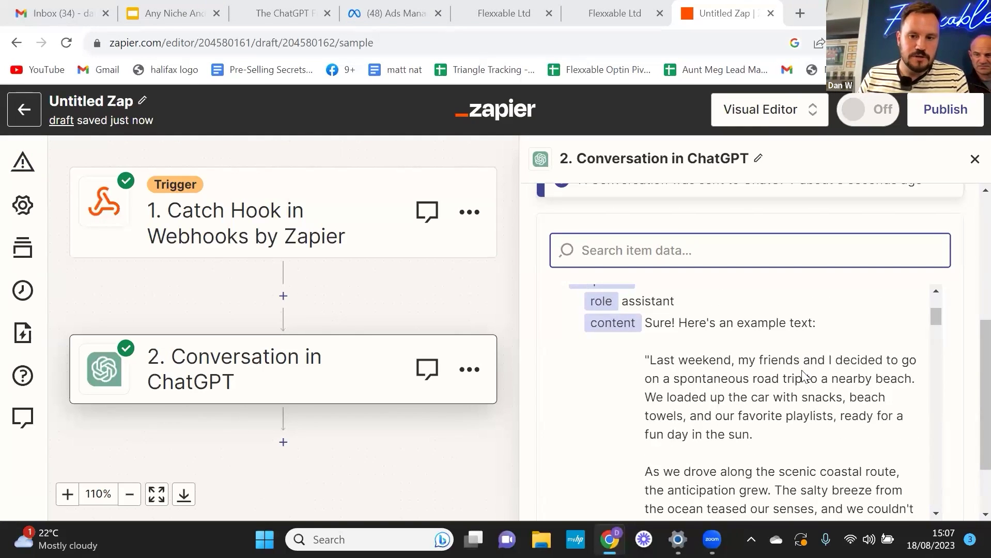
{"action": "scroll", "coordinate": [739, 402], "scroll_direction": "down", "scroll_amount": 8}
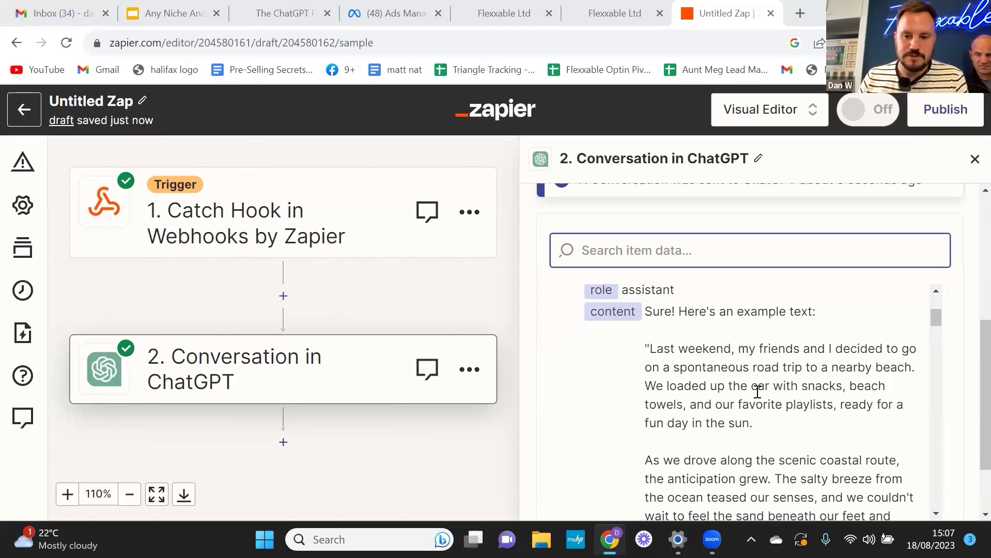
Add step 3 as a LeadConnector Add/Update Contact action
{"action": "left_click", "coordinate": [283, 443]}
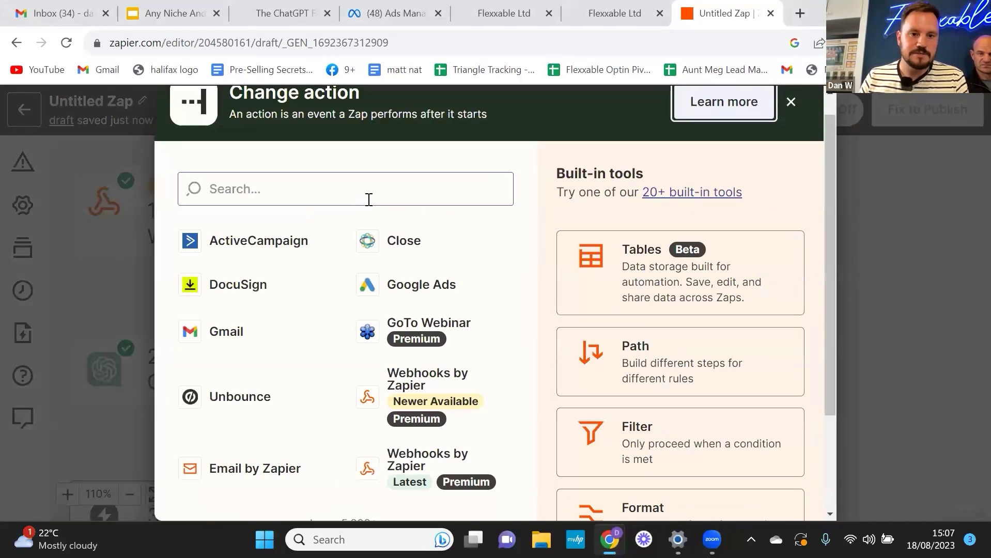
{"action": "left_click", "coordinate": [361, 197]}
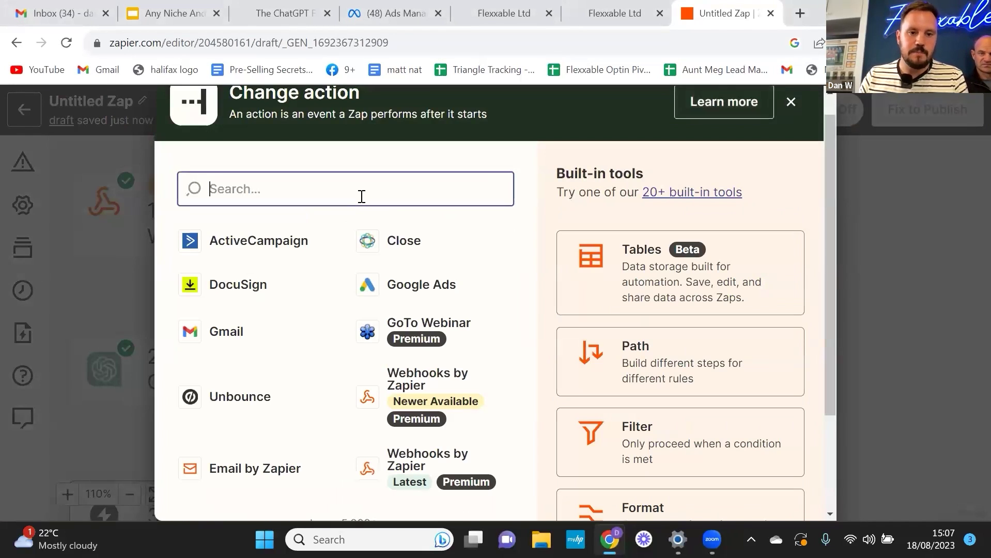
{"action": "type", "text": "lead"}
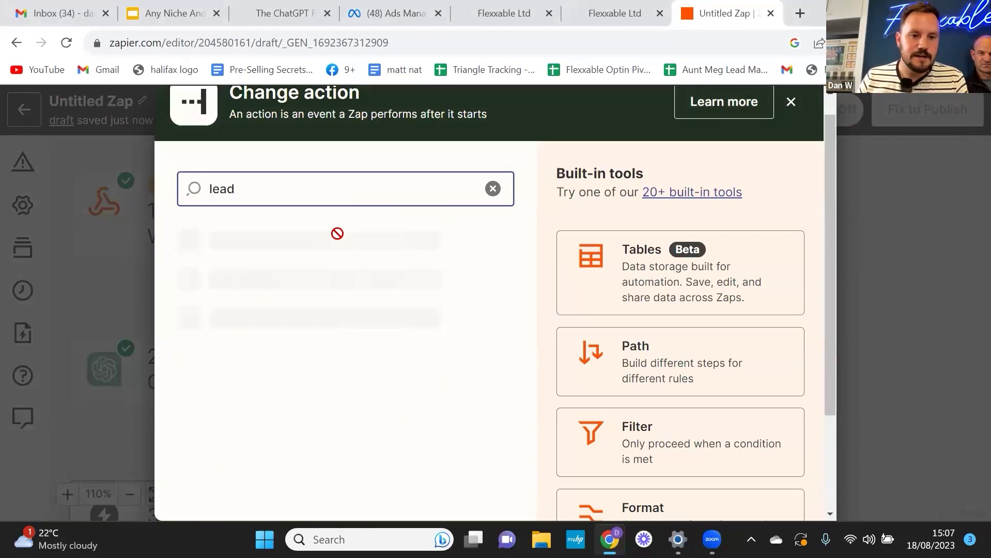
{"action": "left_click", "coordinate": [287, 300]}
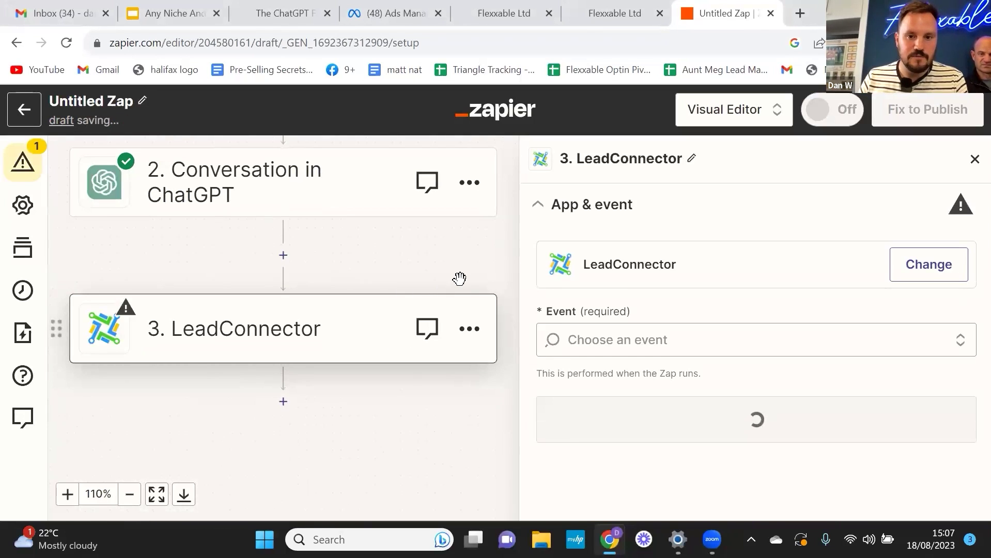
{"action": "left_click", "coordinate": [680, 338]}
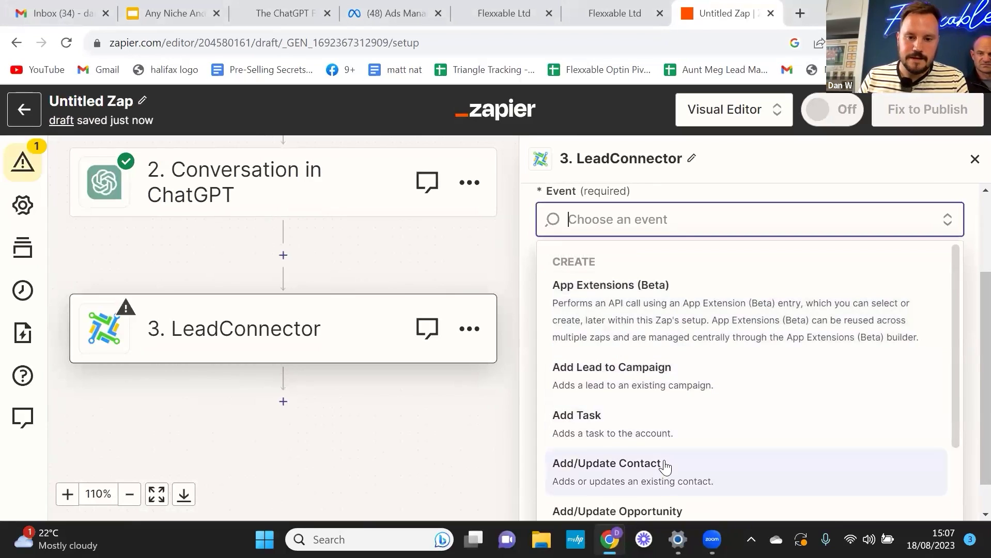
{"action": "left_click", "coordinate": [665, 470]}
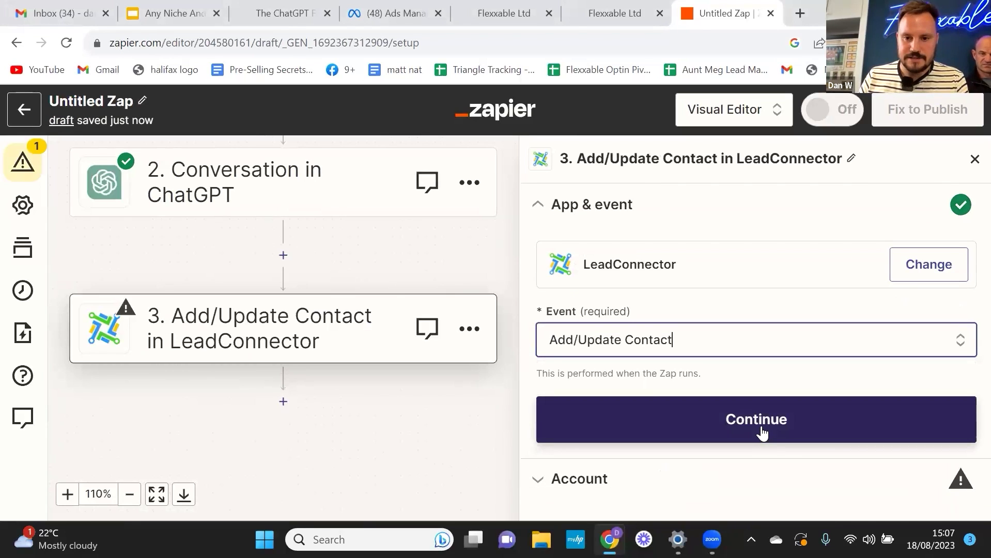
{"action": "left_click", "coordinate": [761, 432]}
Begin connecting a new LeadConnector account for step 3
{"action": "left_click", "coordinate": [907, 313]}
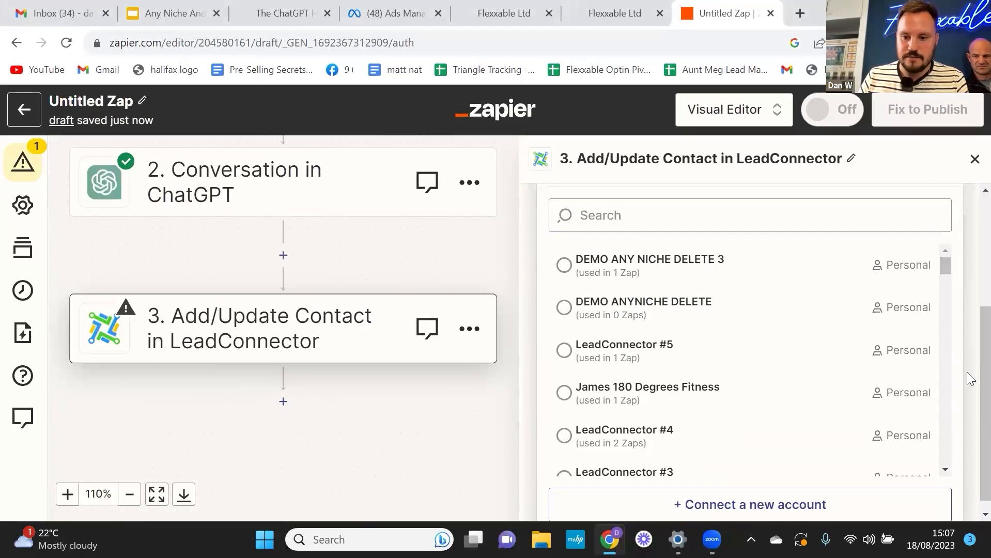
{"action": "left_click", "coordinate": [964, 324]}
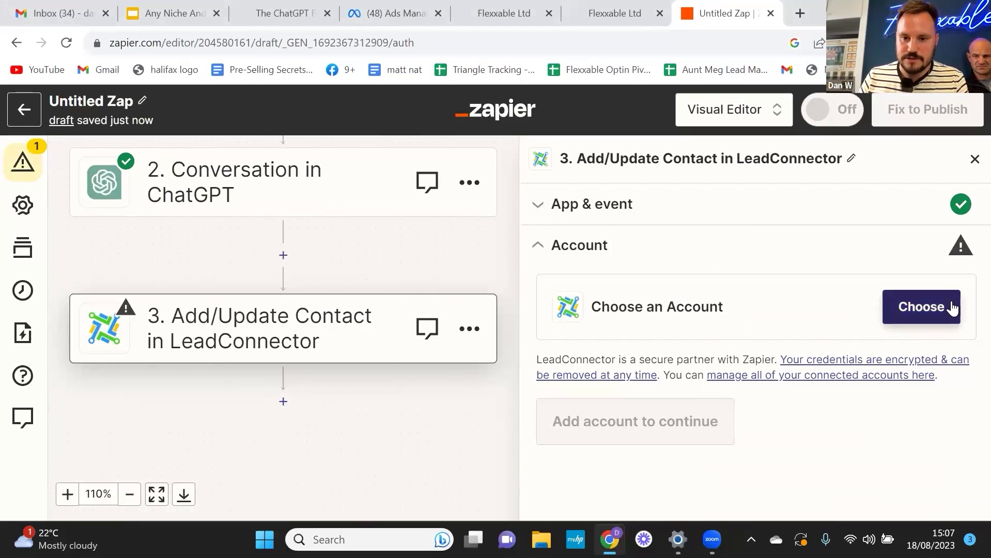
{"action": "left_click", "coordinate": [922, 315]}
{"action": "left_click", "coordinate": [789, 504]}
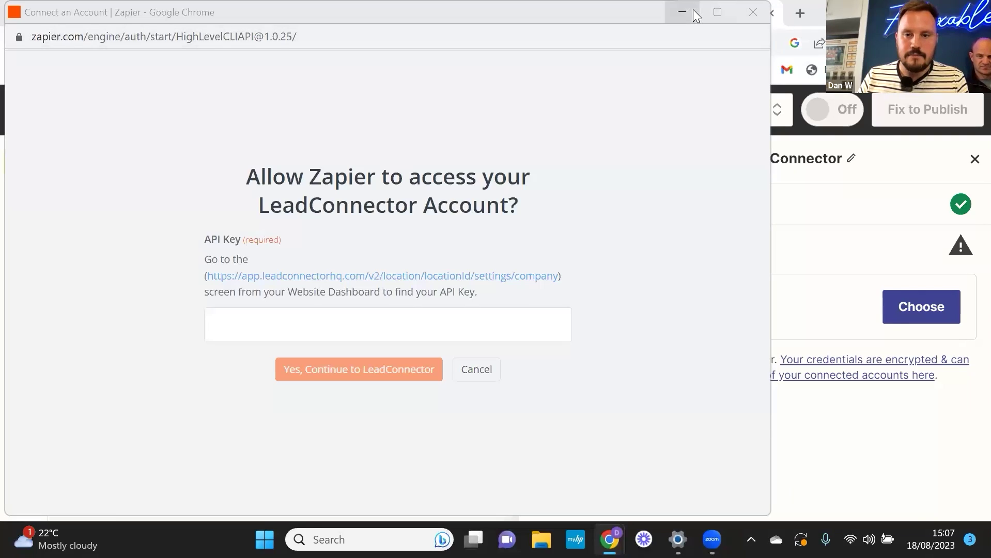
Copy the sub-account API key from HighLevel's Settings > Business Profile
{"action": "left_click", "coordinate": [682, 11]}
{"action": "left_click", "coordinate": [594, 15]}
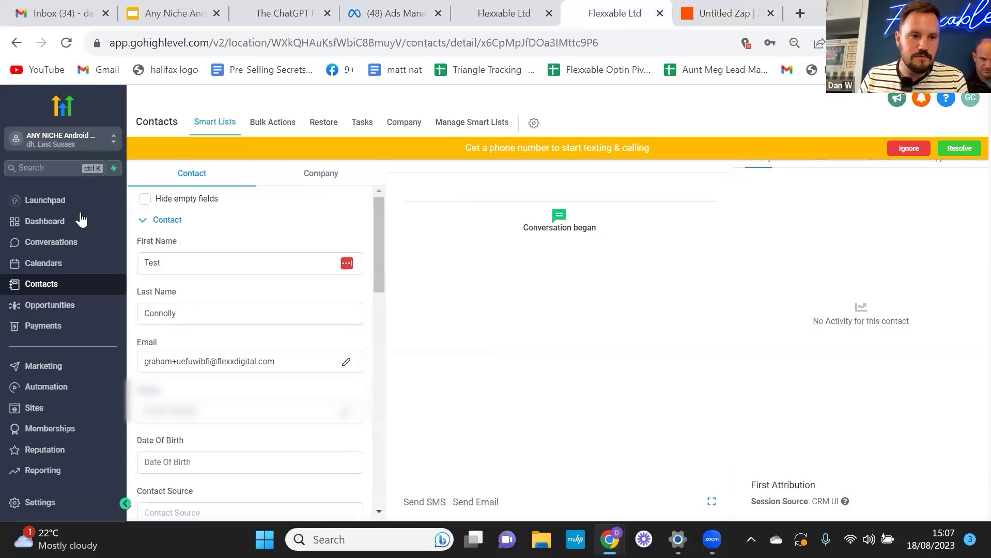
{"action": "left_click", "coordinate": [41, 502]}
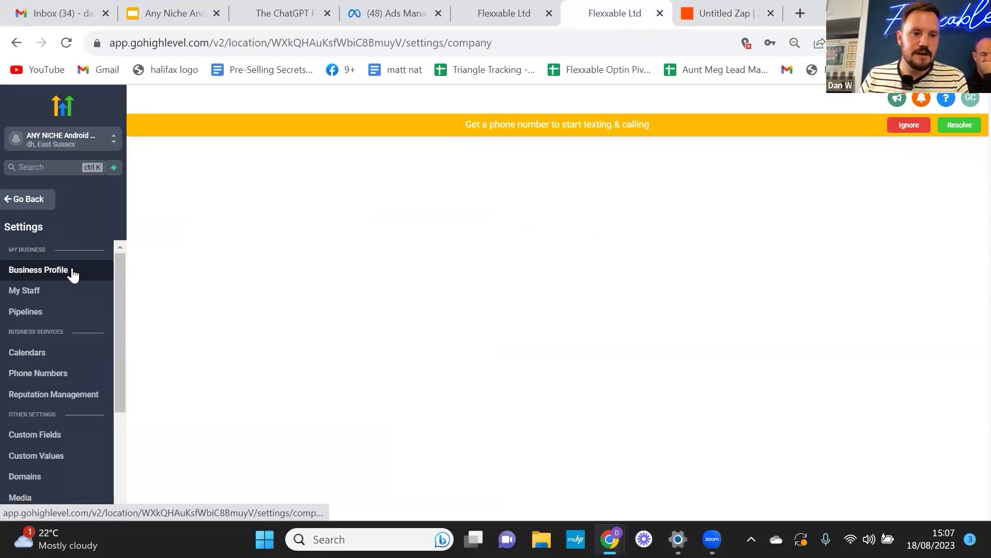
{"action": "left_click", "coordinate": [905, 125]}
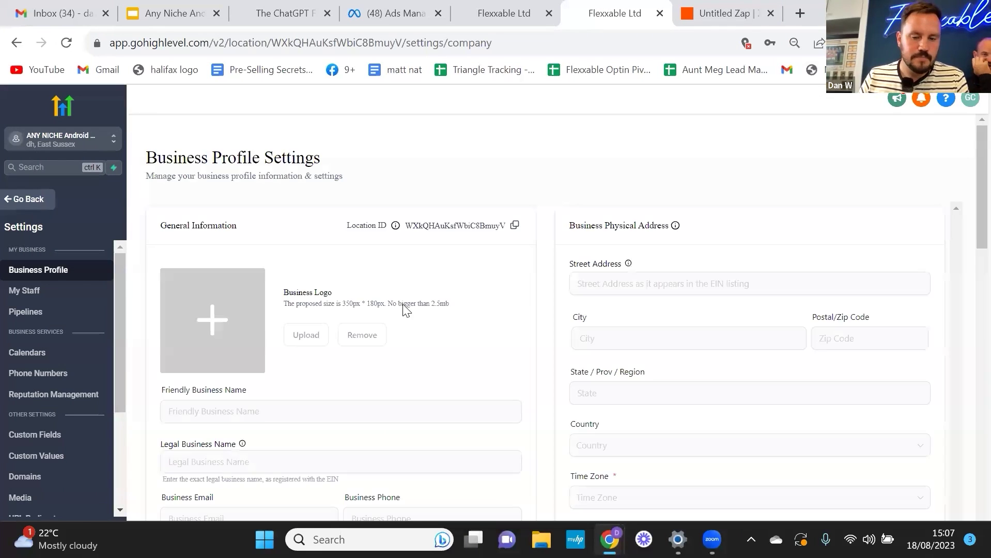
{"action": "scroll", "coordinate": [354, 339], "scroll_direction": "down", "scroll_amount": 7}
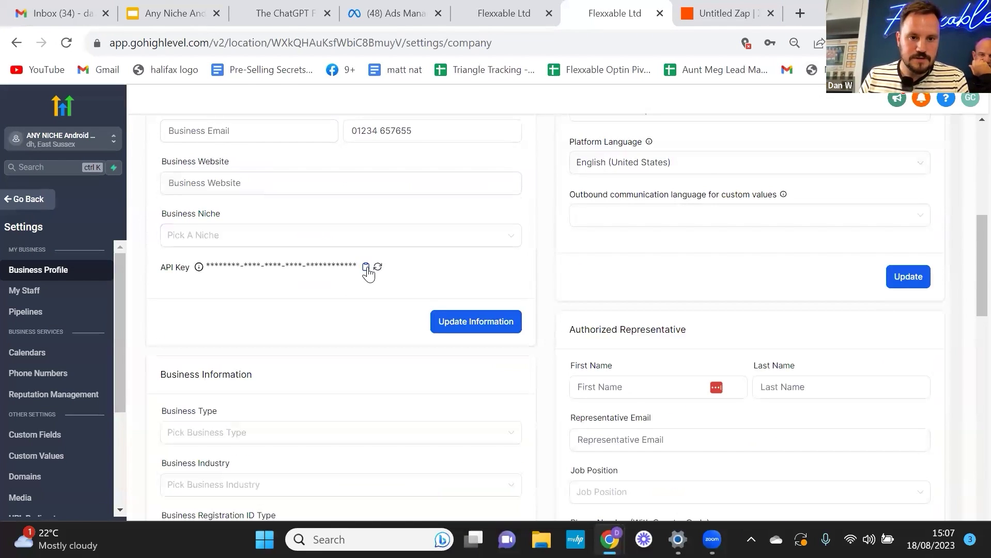
{"action": "left_click", "coordinate": [365, 267]}
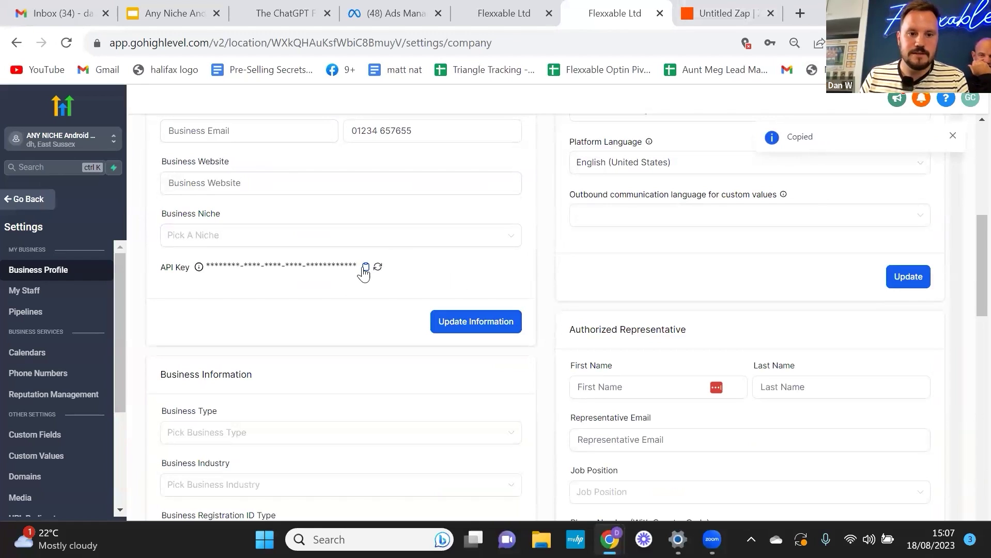
Paste the copied API key into the LeadConnector connection and authorize it
{"action": "left_click", "coordinate": [703, 15]}
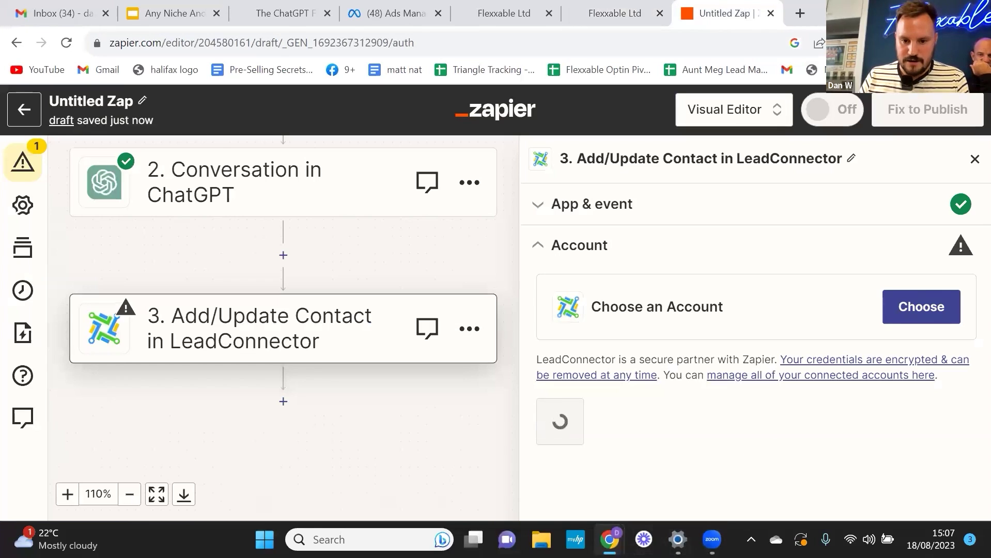
{"action": "mouse_move", "coordinate": [610, 539]}
{"action": "left_click", "coordinate": [692, 464]}
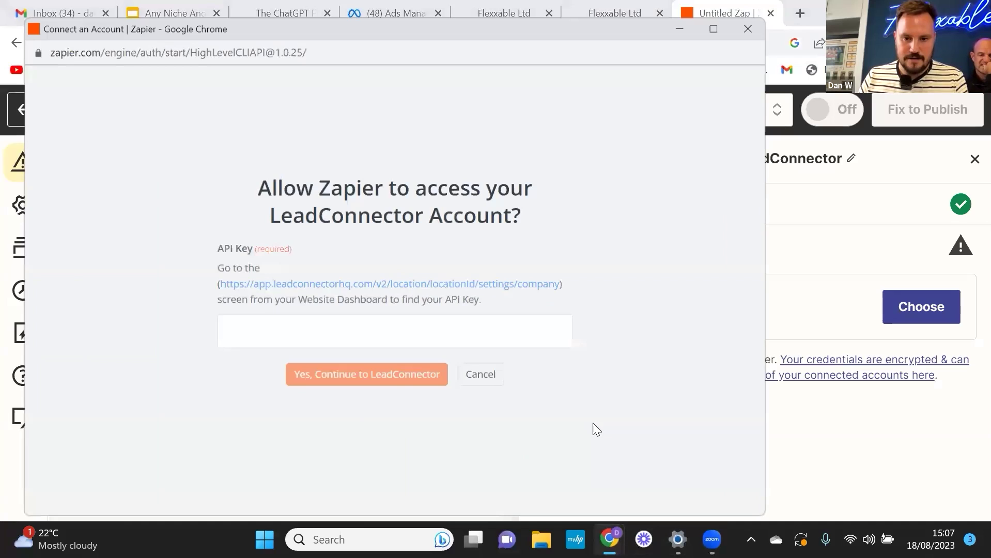
{"action": "left_click", "coordinate": [459, 324]}
{"action": "key", "text": "ctrl+v"}
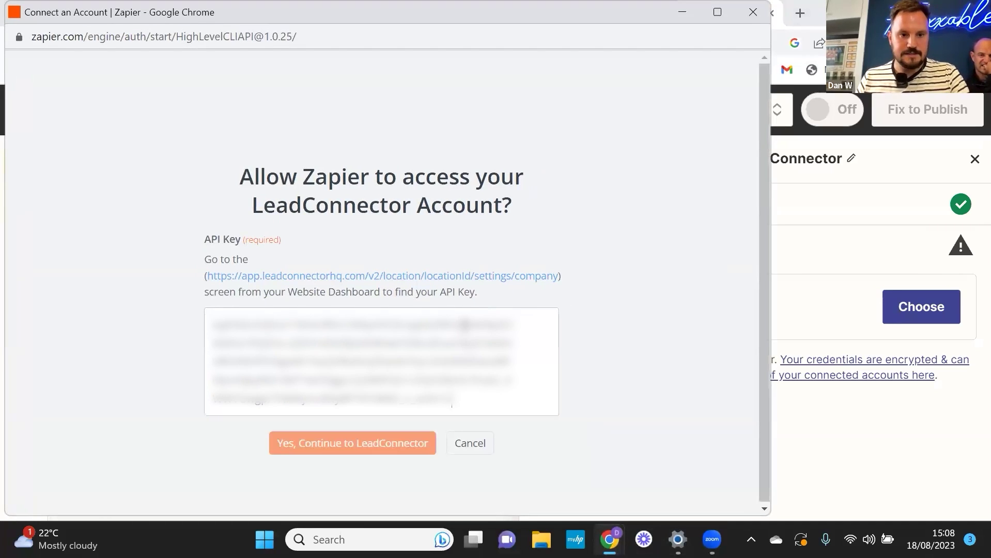
{"action": "left_click", "coordinate": [394, 439]}
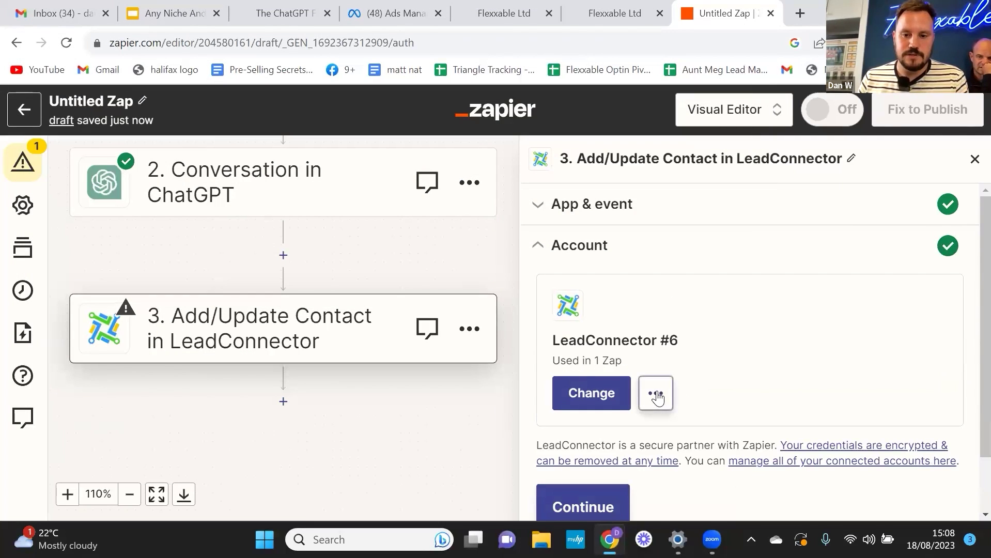
Rename the new LeadConnector account connection to 'Any'
{"action": "left_click", "coordinate": [657, 396]}
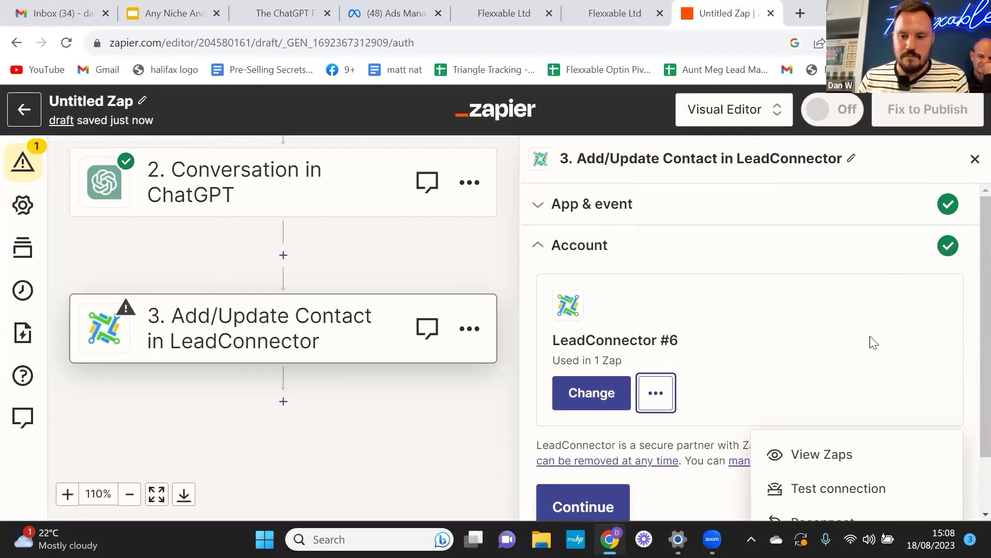
{"action": "scroll", "coordinate": [872, 343], "scroll_direction": "down", "scroll_amount": 1}
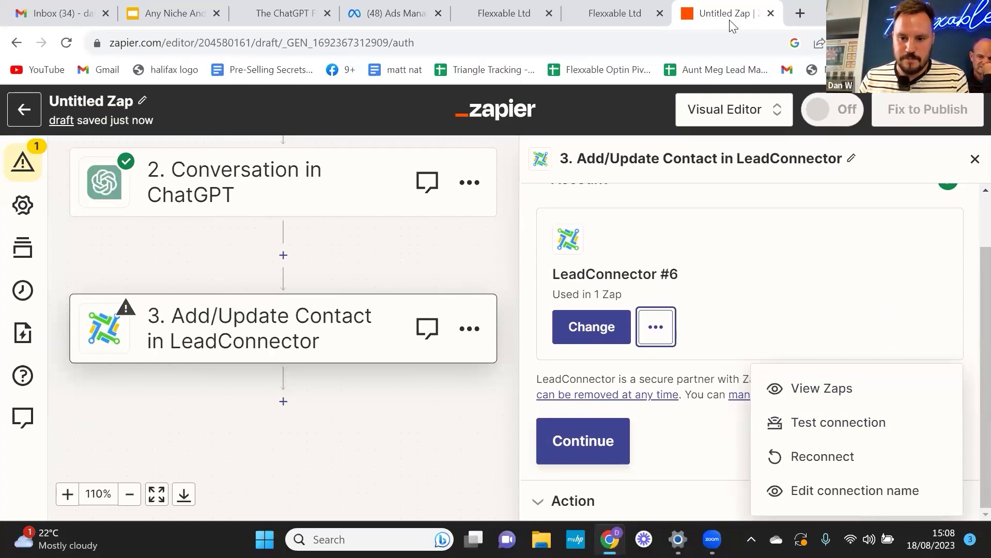
{"action": "left_click", "coordinate": [831, 495]}
{"action": "left_click_drag", "start_coordinate": [460, 293], "coordinate": [277, 297]}
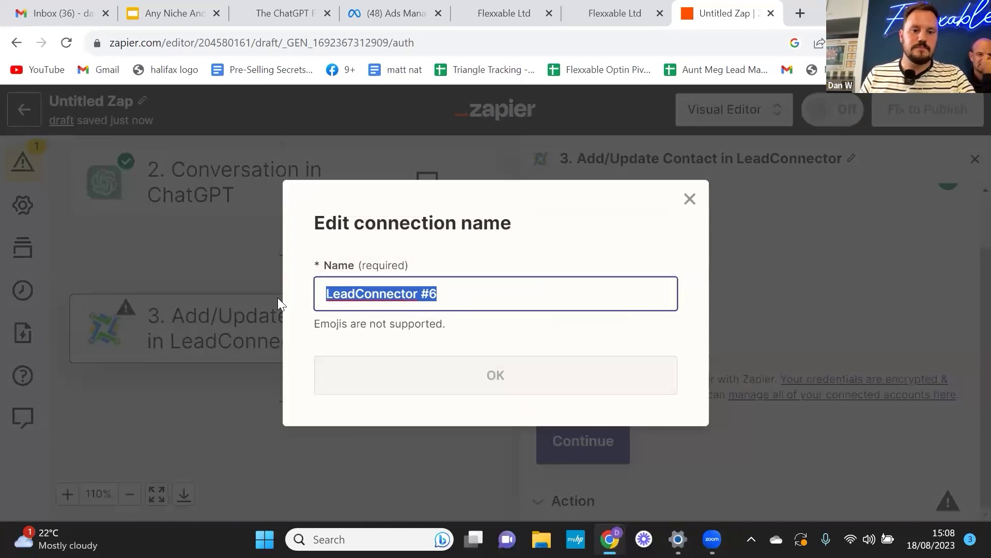
{"action": "type", "text": "Any Niche DEMO"}
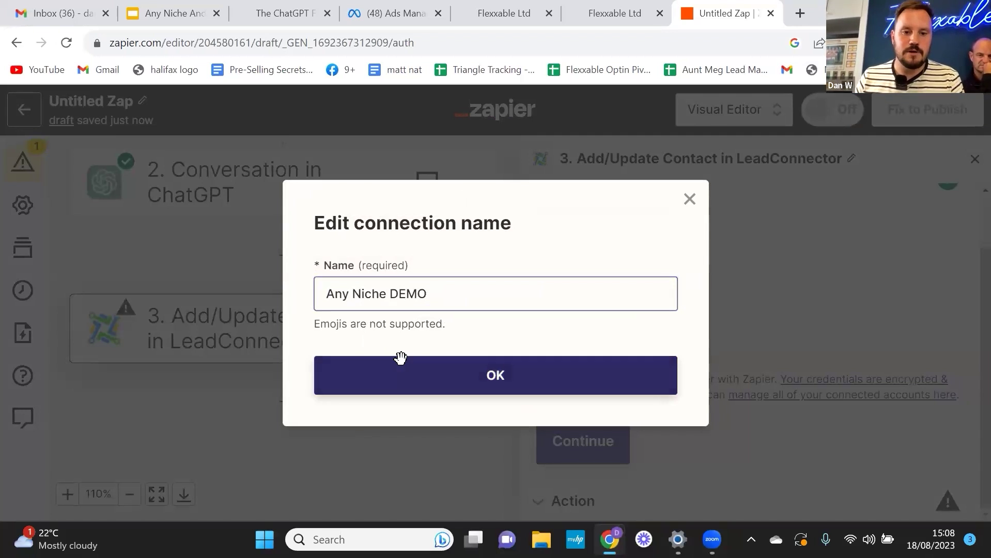
{"action": "left_click", "coordinate": [402, 364]}
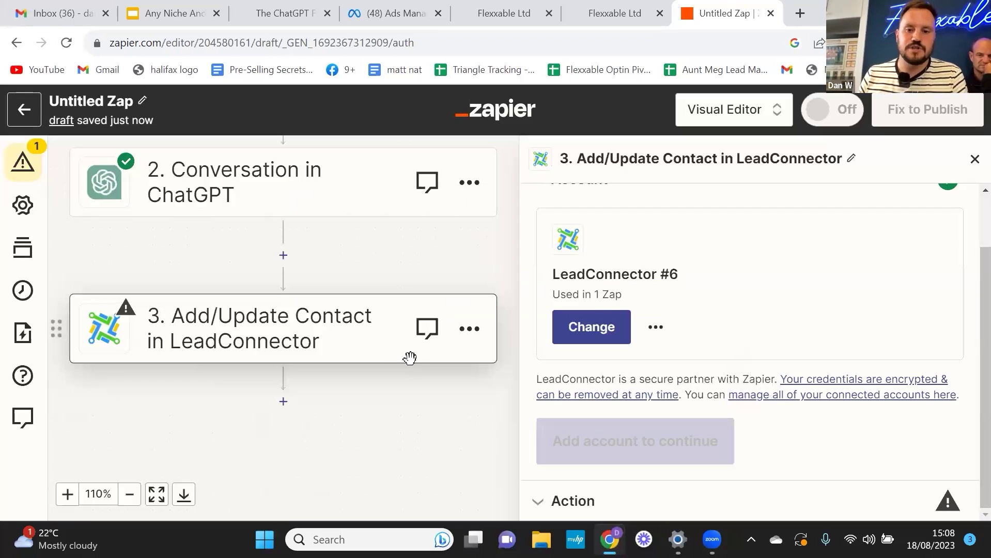
Fill Email with the webhook's email value and set Mark as Lead to False
{"action": "left_click", "coordinate": [611, 442]}
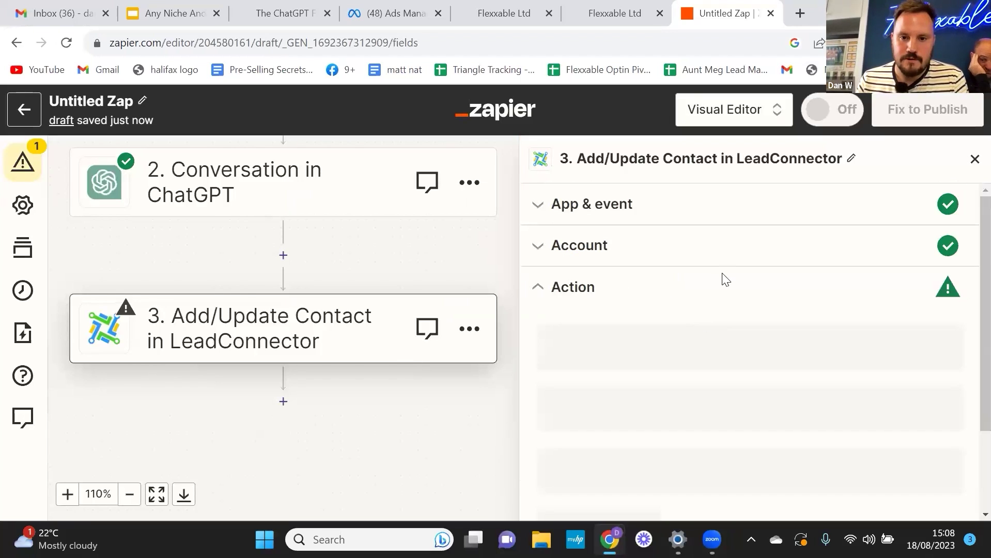
{"action": "scroll", "coordinate": [736, 310], "scroll_direction": "down", "scroll_amount": 2}
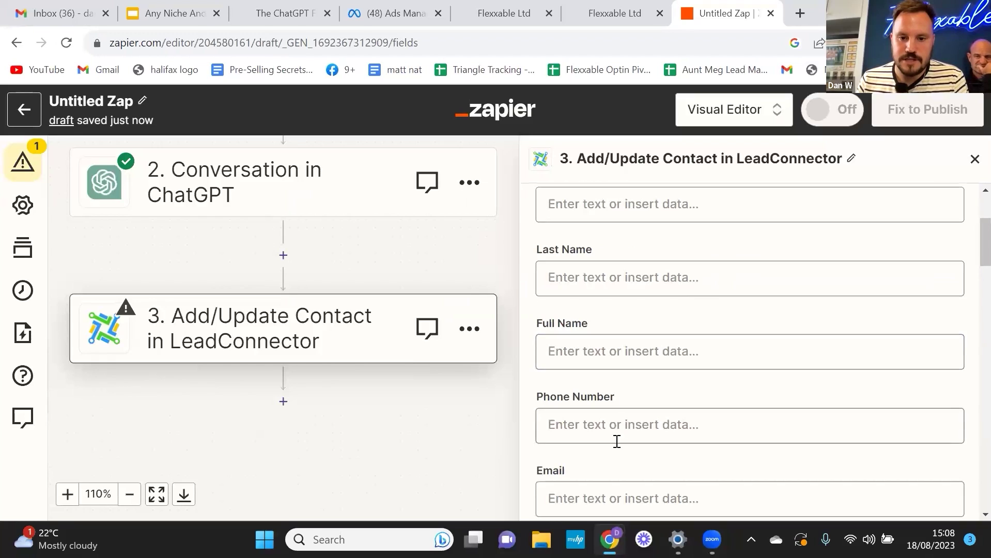
{"action": "left_click", "coordinate": [605, 490]}
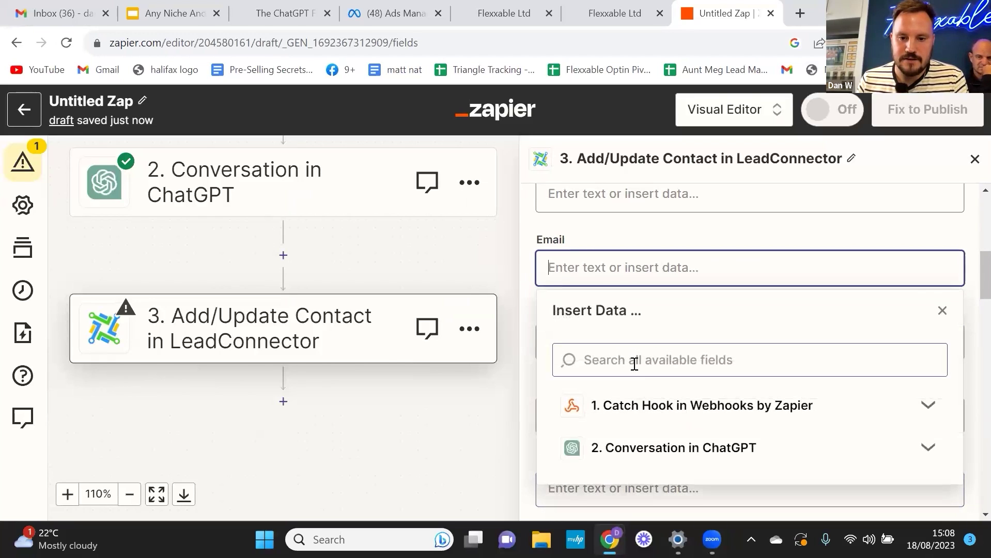
{"action": "left_click", "coordinate": [649, 416]}
{"action": "left_click", "coordinate": [671, 455]}
{"action": "scroll", "coordinate": [805, 248], "scroll_direction": "down", "scroll_amount": 4}
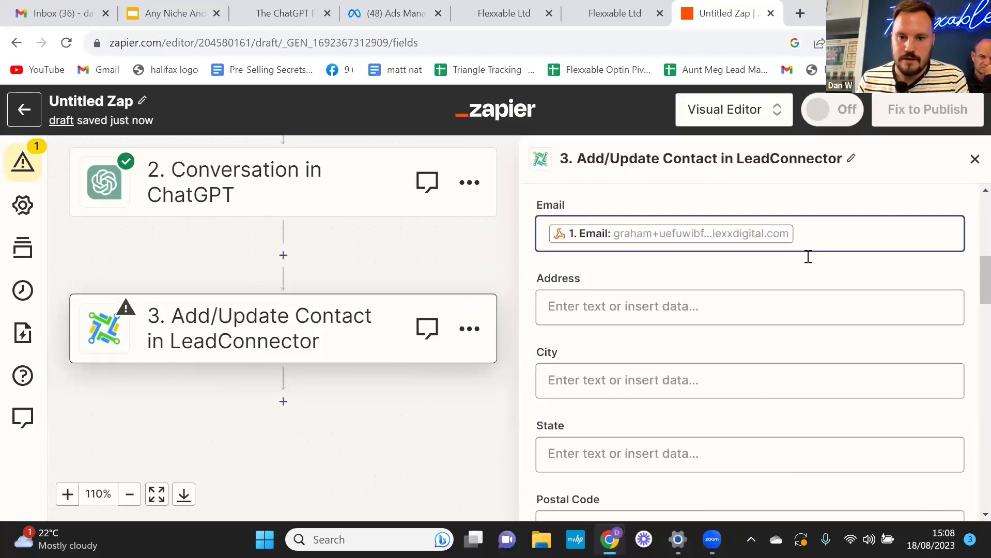
{"action": "scroll", "coordinate": [640, 356], "scroll_direction": "down", "scroll_amount": 5}
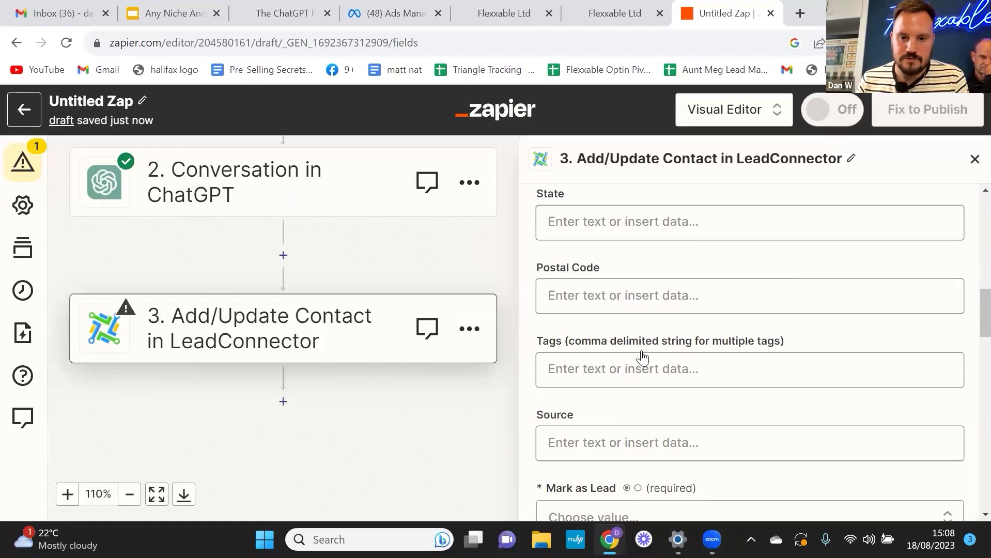
{"action": "scroll", "coordinate": [637, 360], "scroll_direction": "down", "scroll_amount": 2}
{"action": "left_click", "coordinate": [614, 373]}
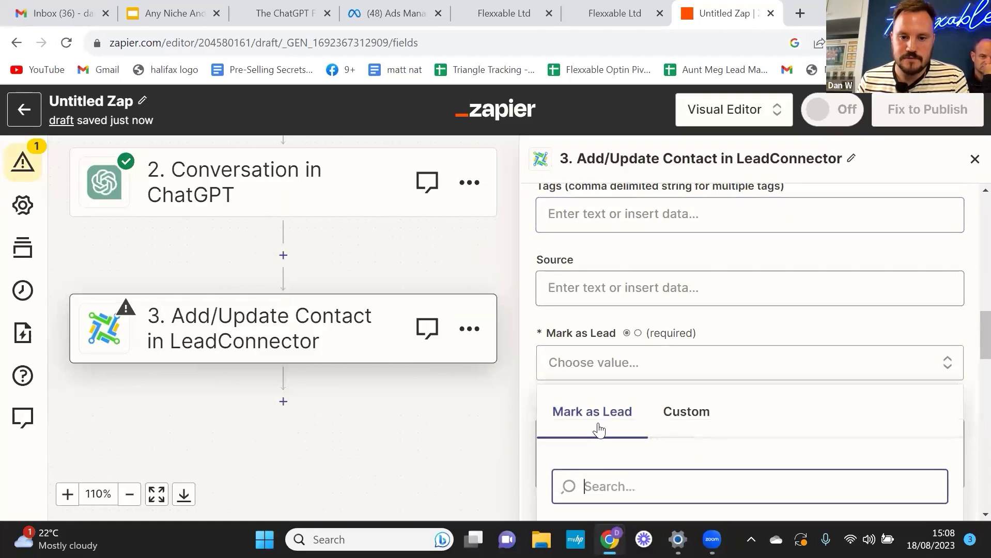
{"action": "scroll", "coordinate": [590, 413], "scroll_direction": "down", "scroll_amount": 2}
{"action": "left_click", "coordinate": [593, 385]}
{"action": "scroll", "coordinate": [677, 321], "scroll_direction": "down", "scroll_amount": 6}
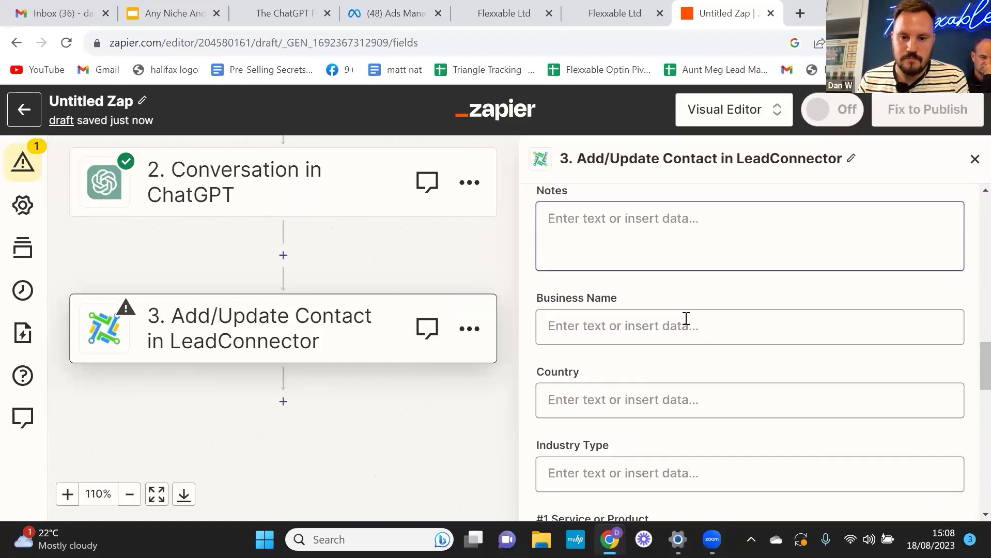
{"action": "scroll", "coordinate": [686, 318], "scroll_direction": "down", "scroll_amount": 10}
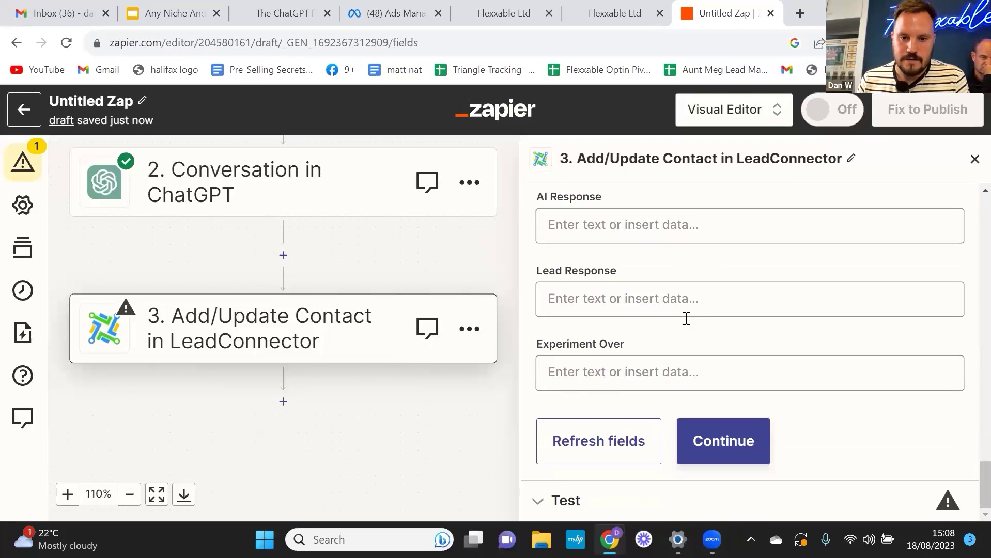
Map the ChatGPT step's Reply into the AI Response field
{"action": "left_click", "coordinate": [611, 226]}
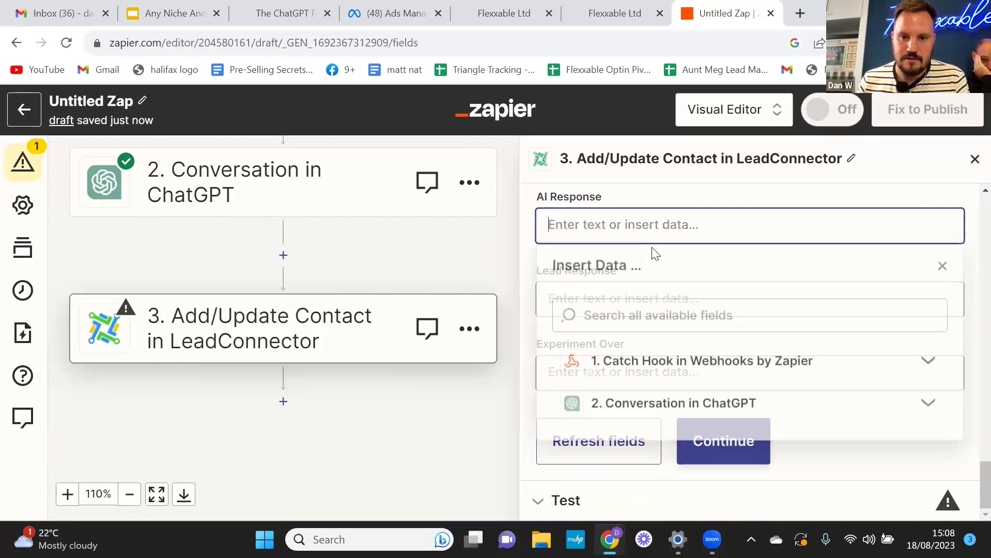
{"action": "left_click", "coordinate": [695, 366]}
{"action": "left_click", "coordinate": [692, 362]}
{"action": "left_click", "coordinate": [692, 406]}
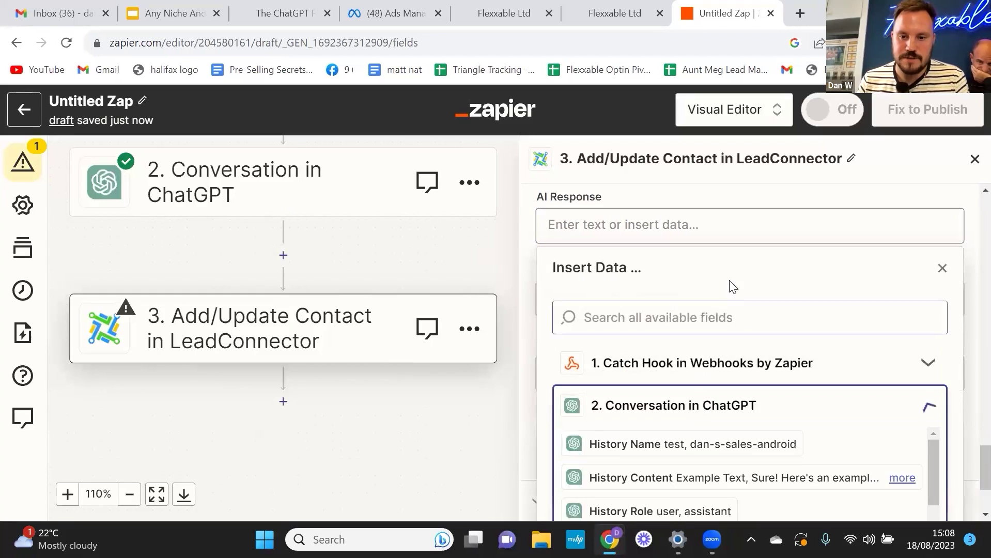
{"action": "scroll", "coordinate": [759, 356], "scroll_direction": "down", "scroll_amount": 5}
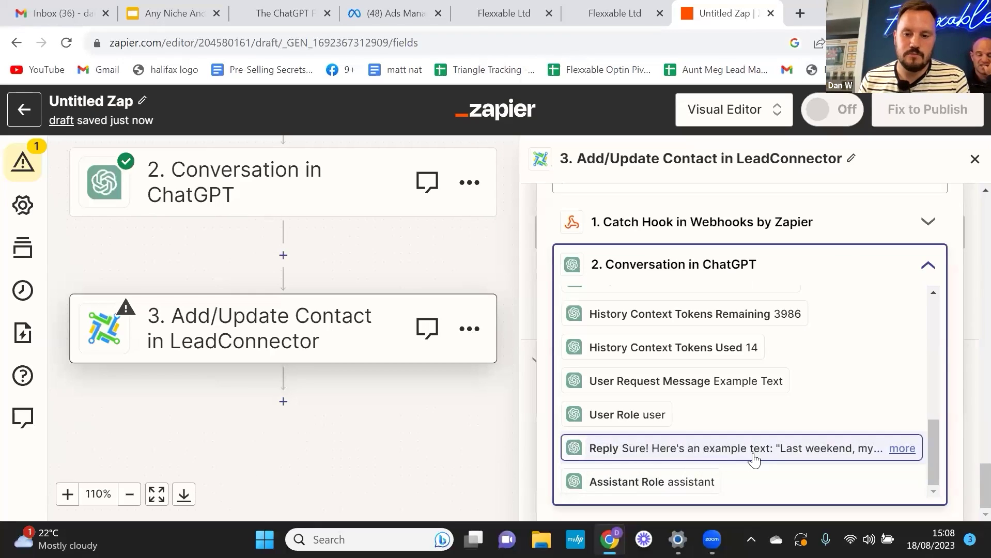
{"action": "left_click", "coordinate": [645, 449]}
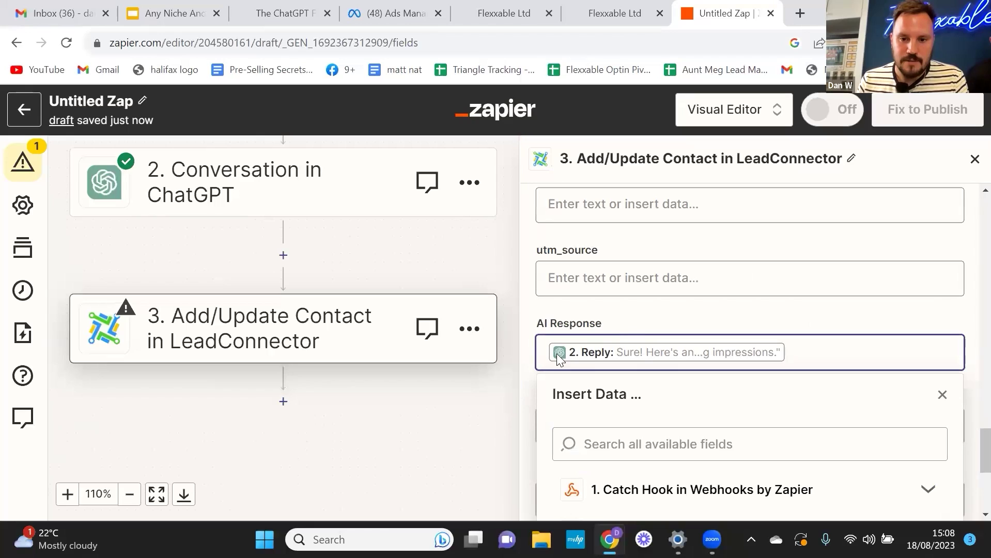
{"action": "left_click", "coordinate": [526, 397]}
Finish the Add/Update Contact step and skip its test
{"action": "scroll", "coordinate": [666, 366], "scroll_direction": "down", "scroll_amount": 2}
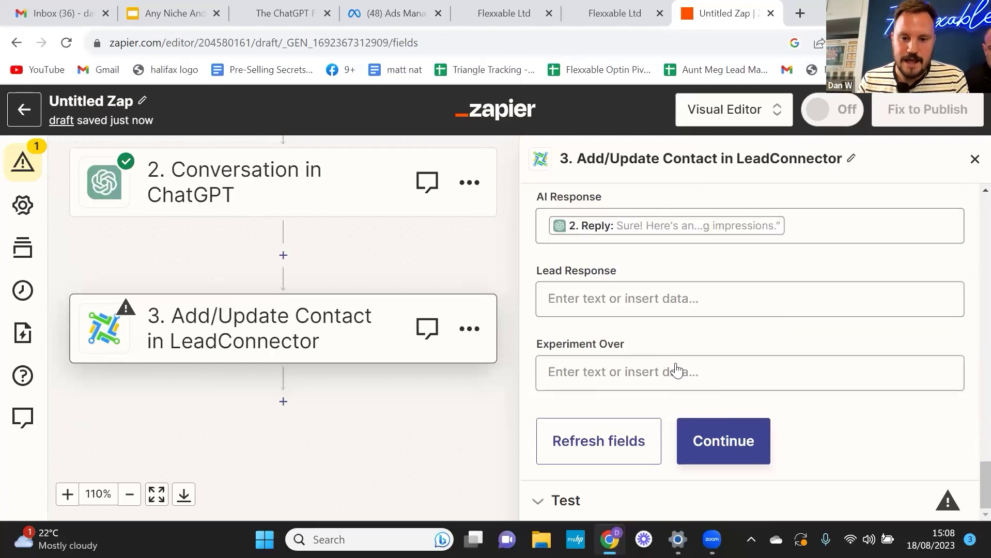
{"action": "left_click", "coordinate": [728, 432]}
{"action": "scroll", "coordinate": [718, 437], "scroll_direction": "down", "scroll_amount": 2}
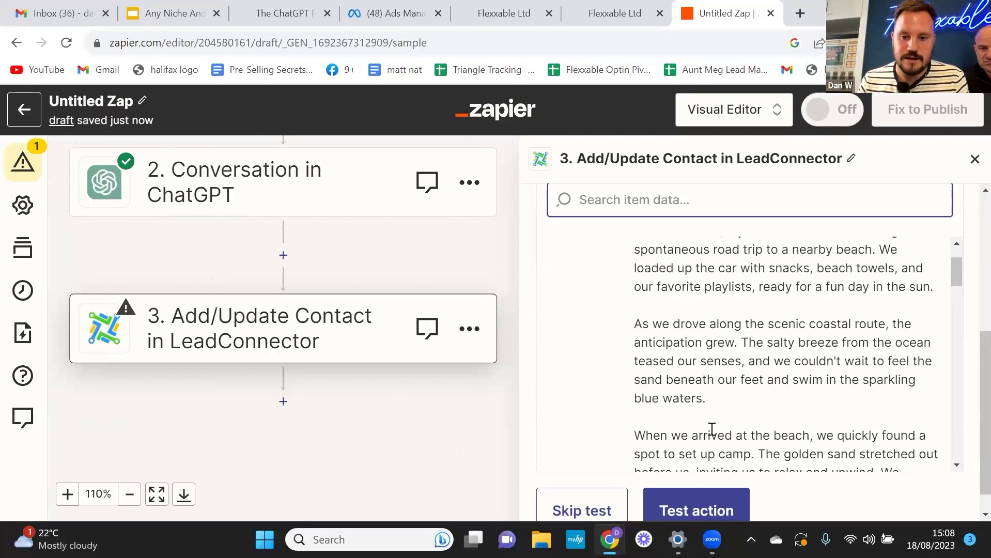
{"action": "left_click", "coordinate": [581, 510]}
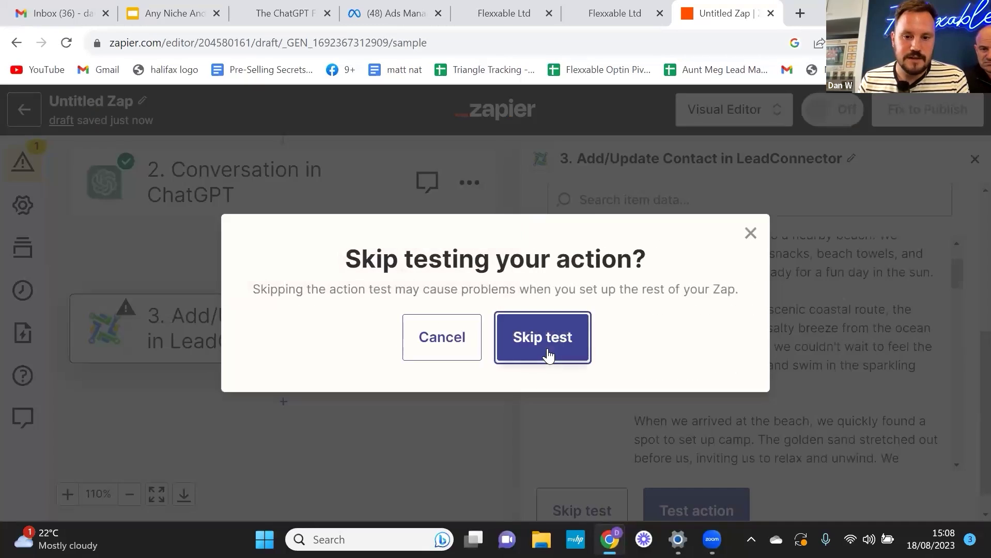
{"action": "key", "text": "Return"}
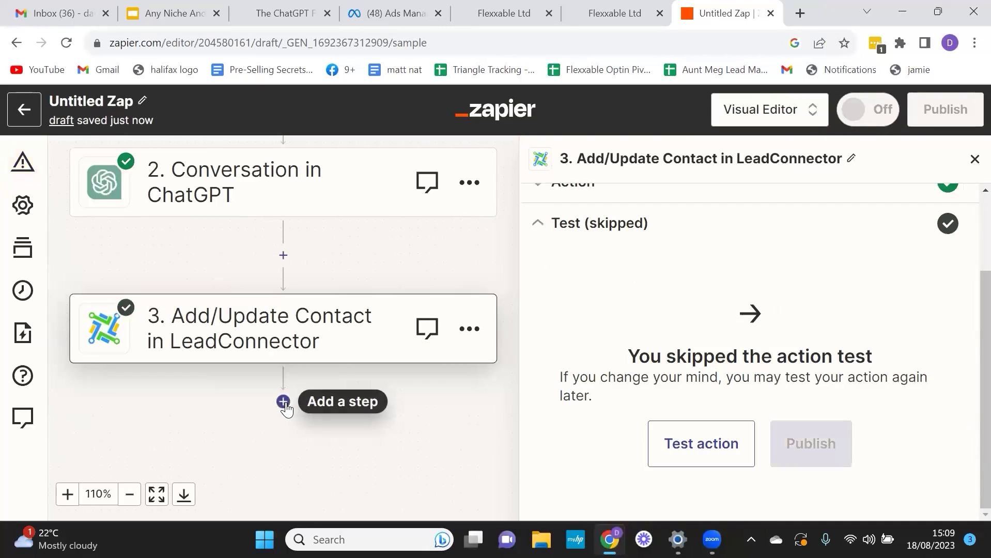
Add a Filter as step 4 that checks the ChatGPT step's Reply field
{"action": "left_click", "coordinate": [284, 402]}
{"action": "left_click", "coordinate": [679, 381]}
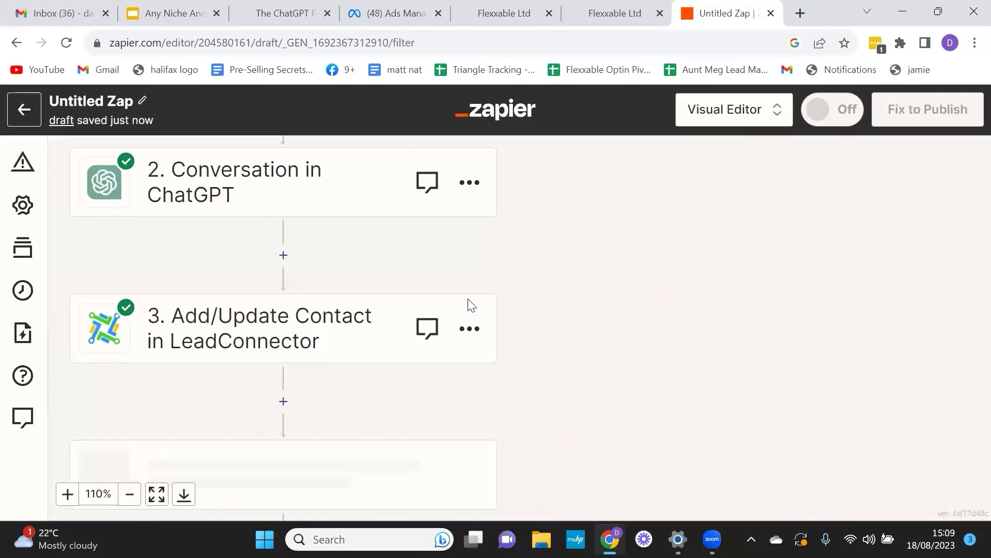
{"action": "left_click", "coordinate": [623, 325]}
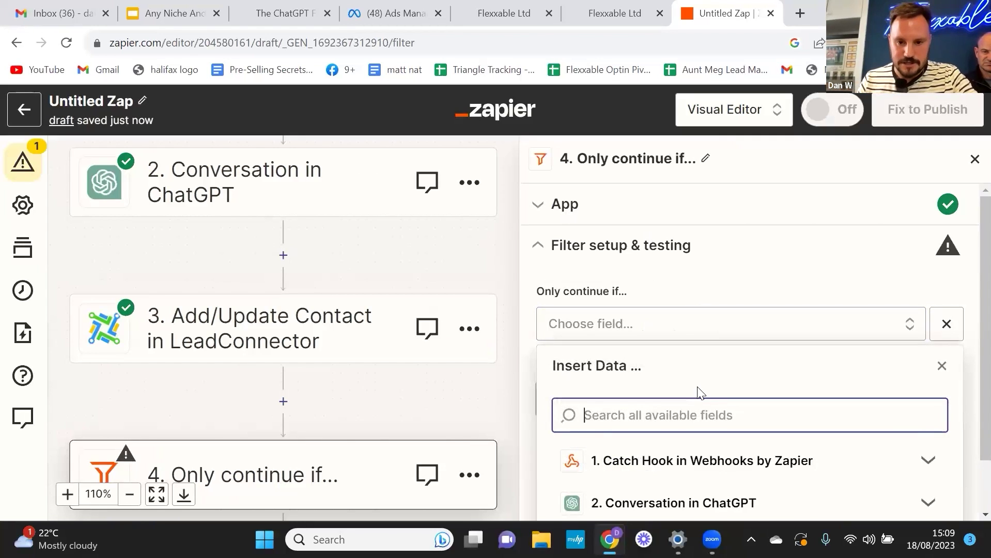
{"action": "scroll", "coordinate": [702, 440], "scroll_direction": "down", "scroll_amount": 1}
{"action": "left_click", "coordinate": [712, 440]}
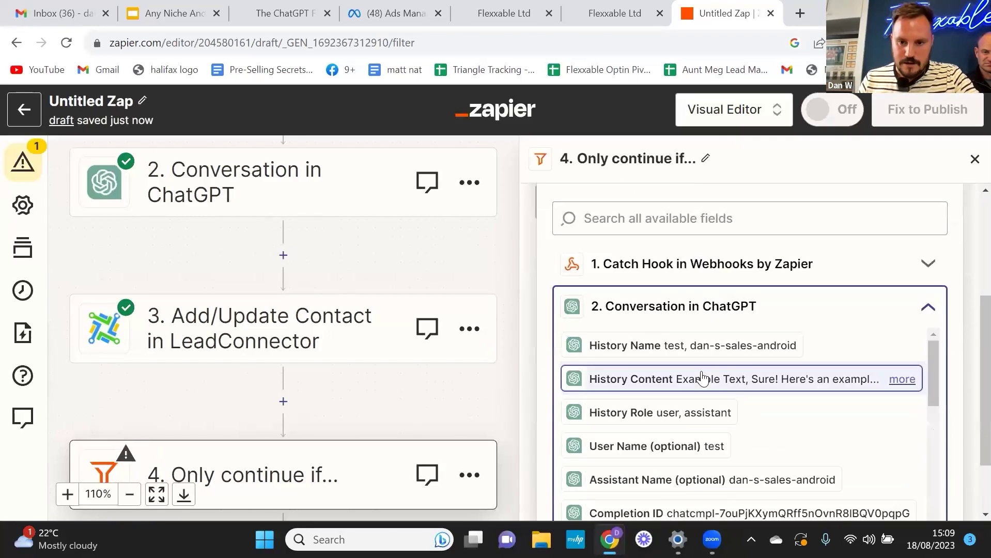
{"action": "scroll", "coordinate": [767, 349], "scroll_direction": "down", "scroll_amount": 3}
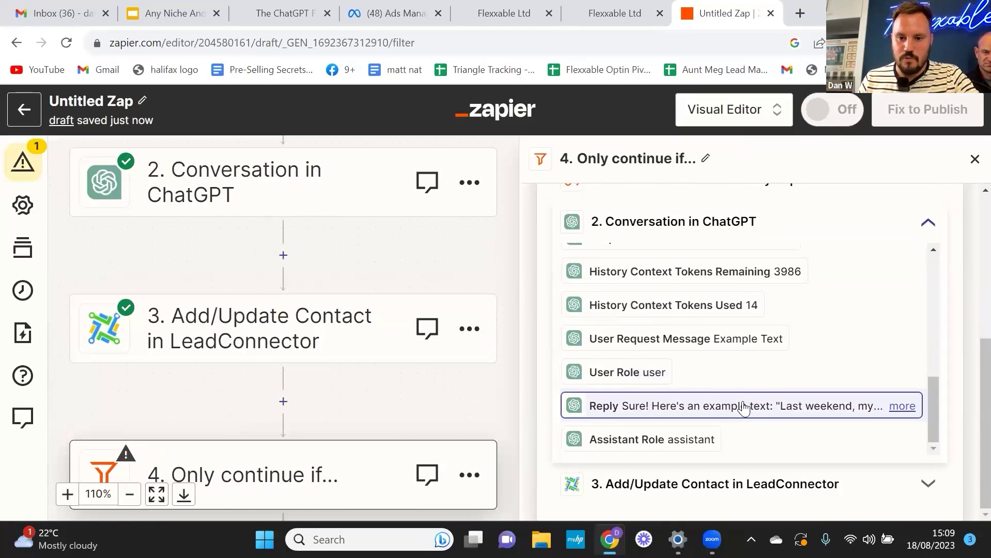
{"action": "left_click", "coordinate": [763, 405]}
Set the condition to (Text) Contains 'xperiment' and test the filter
{"action": "left_click", "coordinate": [672, 361]}
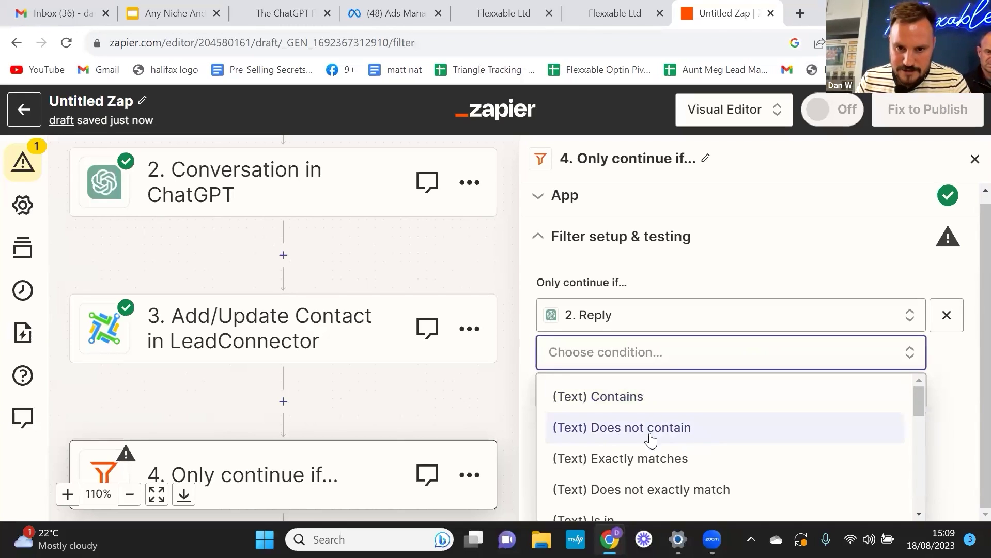
{"action": "left_click", "coordinate": [641, 398]}
{"action": "left_click", "coordinate": [637, 390]}
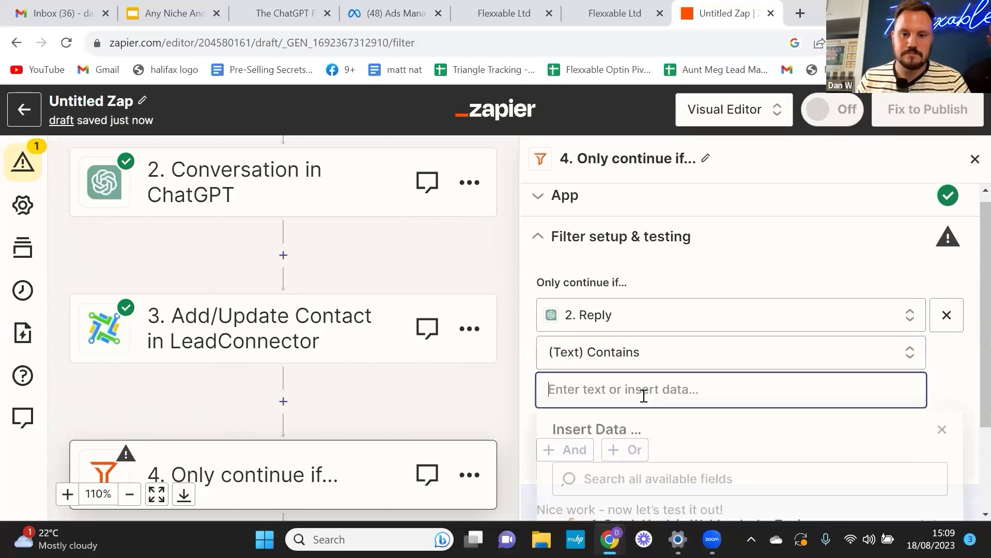
{"action": "type", "text": "xperiment"}
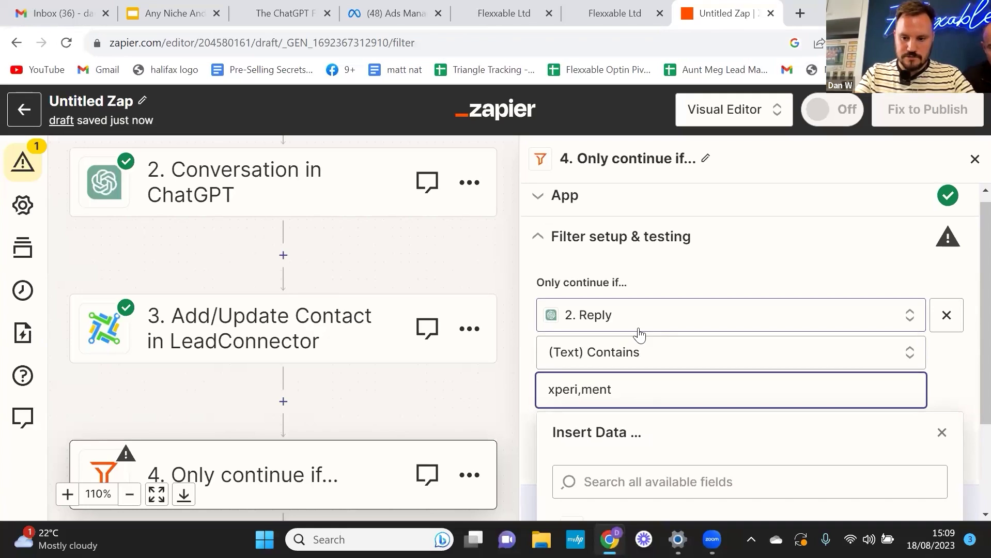
{"action": "scroll", "coordinate": [786, 292], "scroll_direction": "down", "scroll_amount": 3}
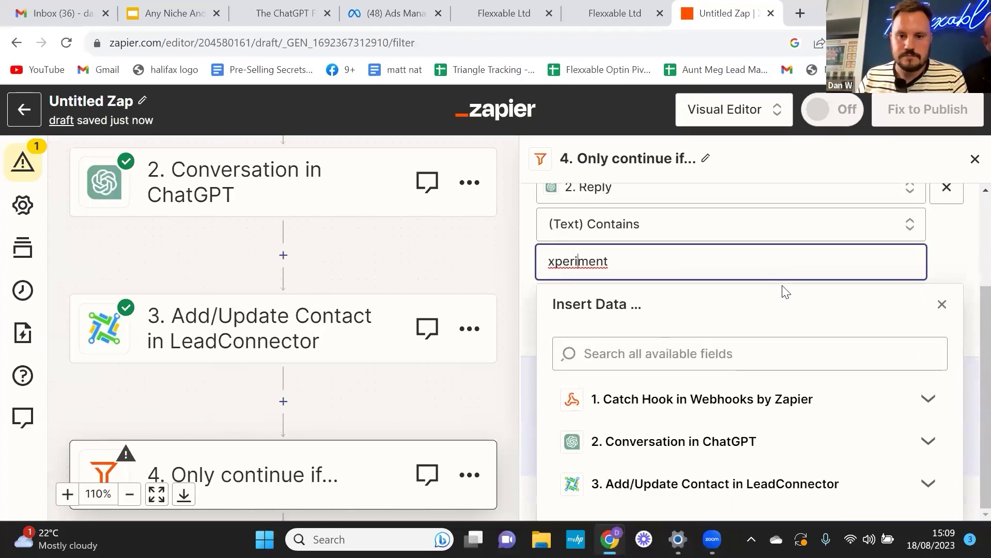
{"action": "left_click", "coordinate": [970, 239]}
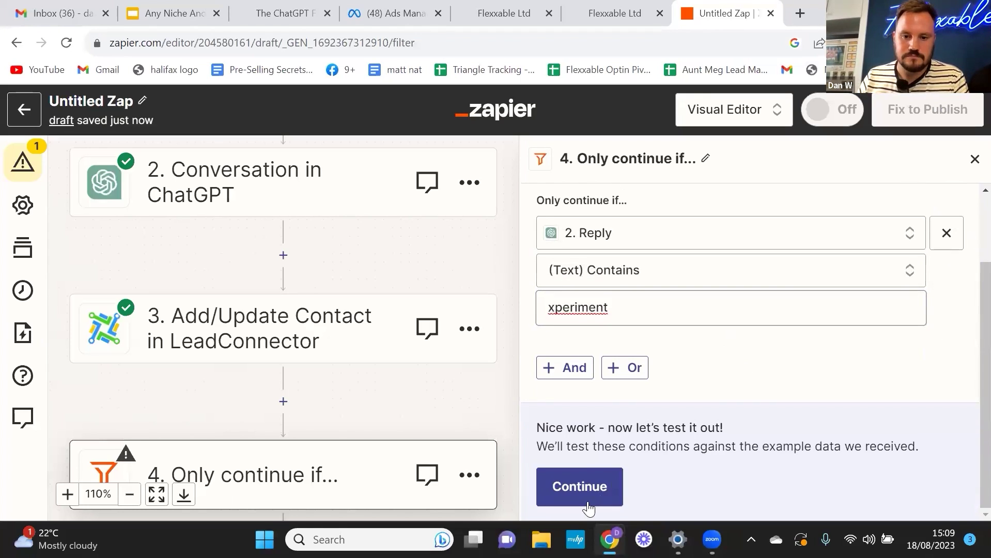
{"action": "left_click", "coordinate": [594, 485]}
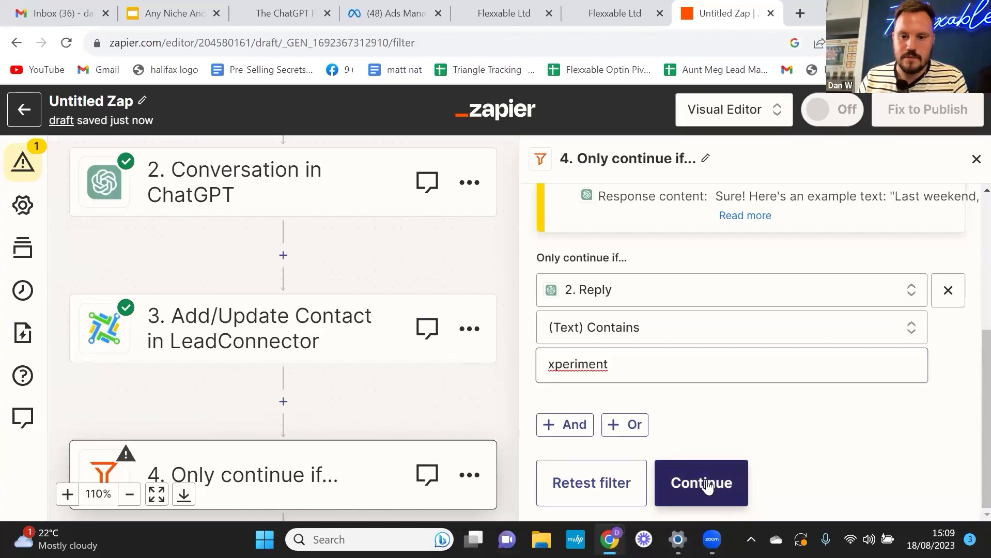
Add LeadConnector as step 5 with the Add/Update Contact event
{"action": "left_click", "coordinate": [706, 485]}
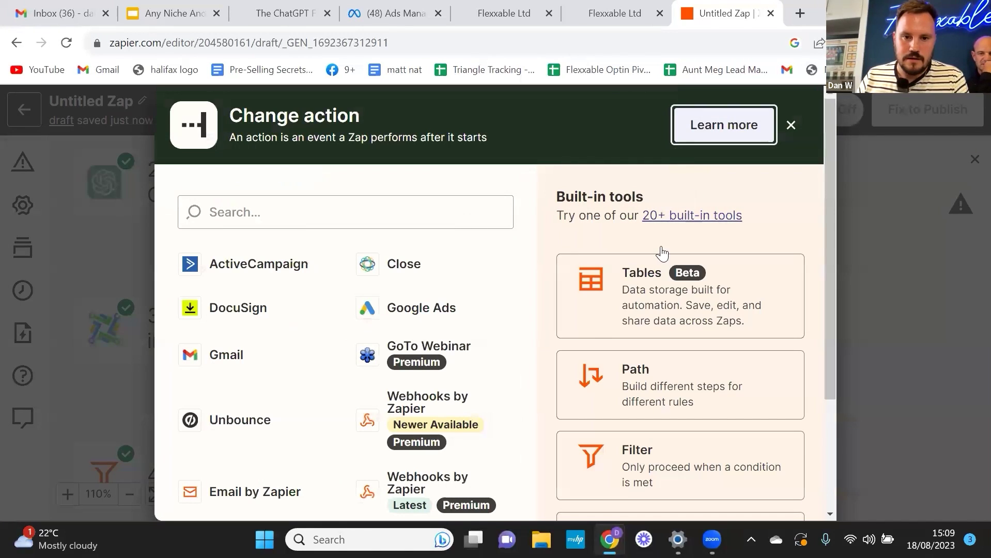
{"action": "left_click", "coordinate": [439, 221]}
{"action": "type", "text": "lead"}
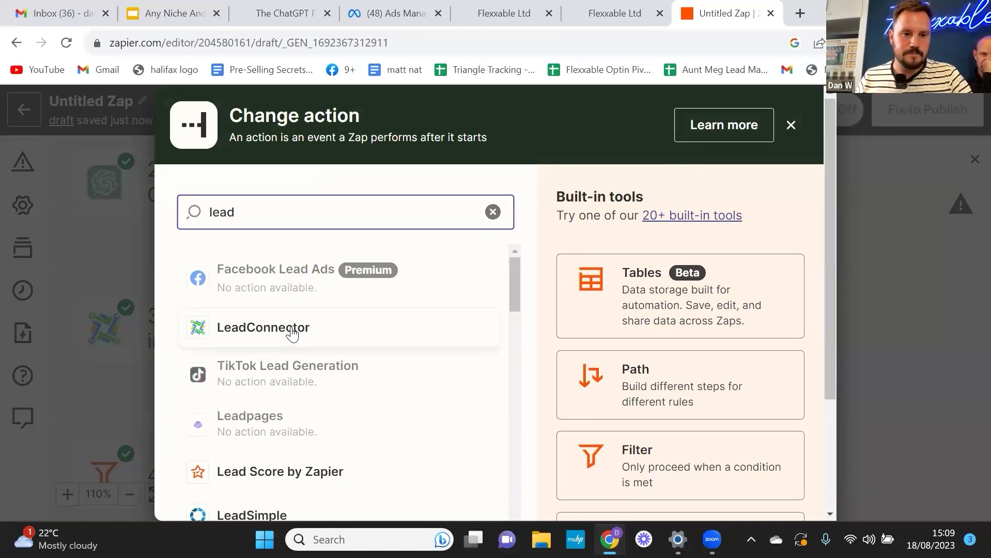
{"action": "left_click", "coordinate": [292, 331]}
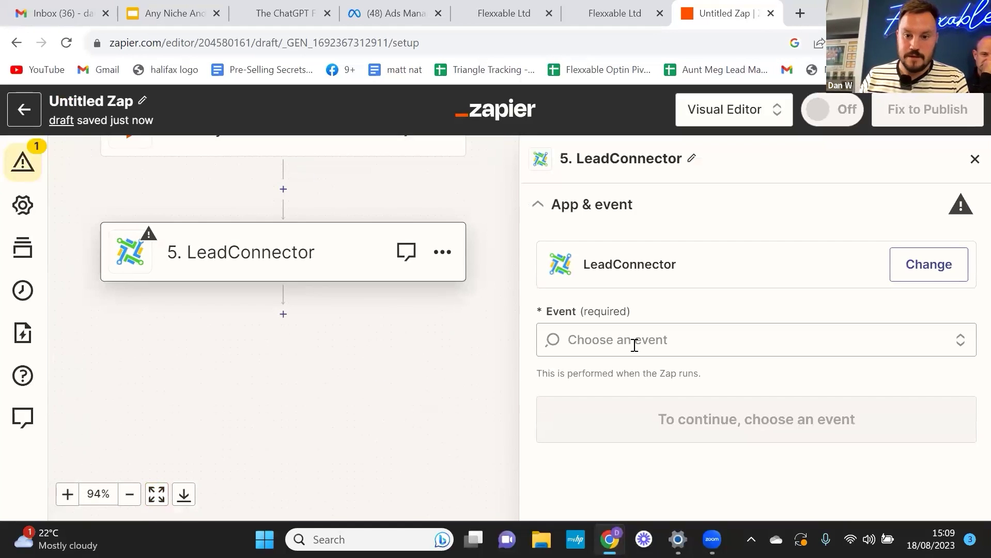
{"action": "left_click", "coordinate": [640, 335]}
{"action": "scroll", "coordinate": [641, 421], "scroll_direction": "down", "scroll_amount": 2}
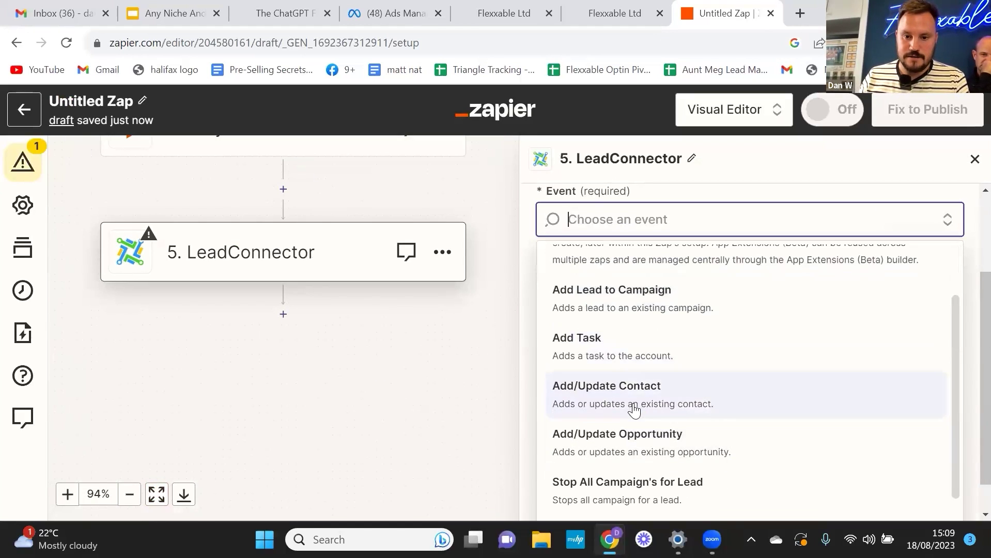
{"action": "left_click", "coordinate": [635, 408]}
{"action": "left_click", "coordinate": [730, 420]}
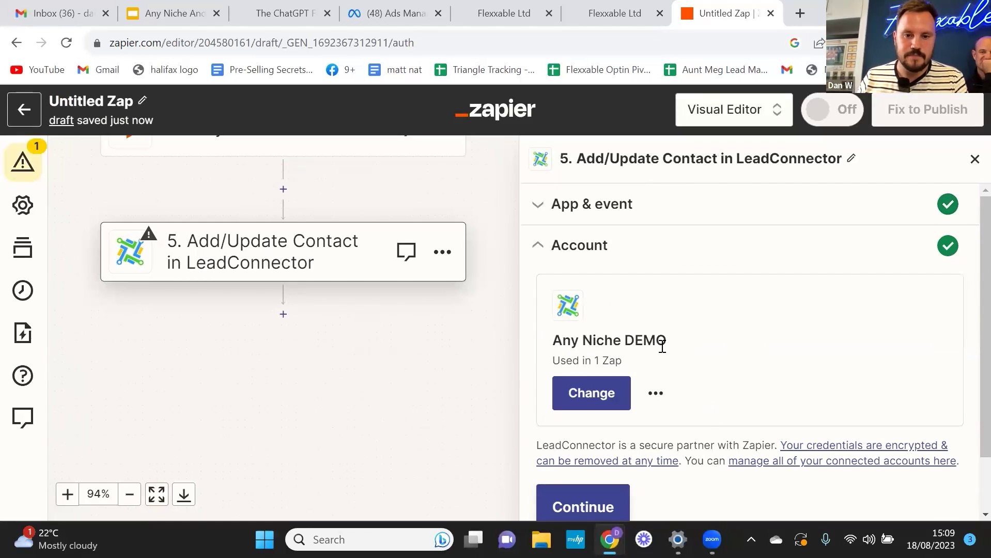
Map the webhook's email into Email and set Mark as Lead to False
{"action": "scroll", "coordinate": [656, 372], "scroll_direction": "down", "scroll_amount": 2}
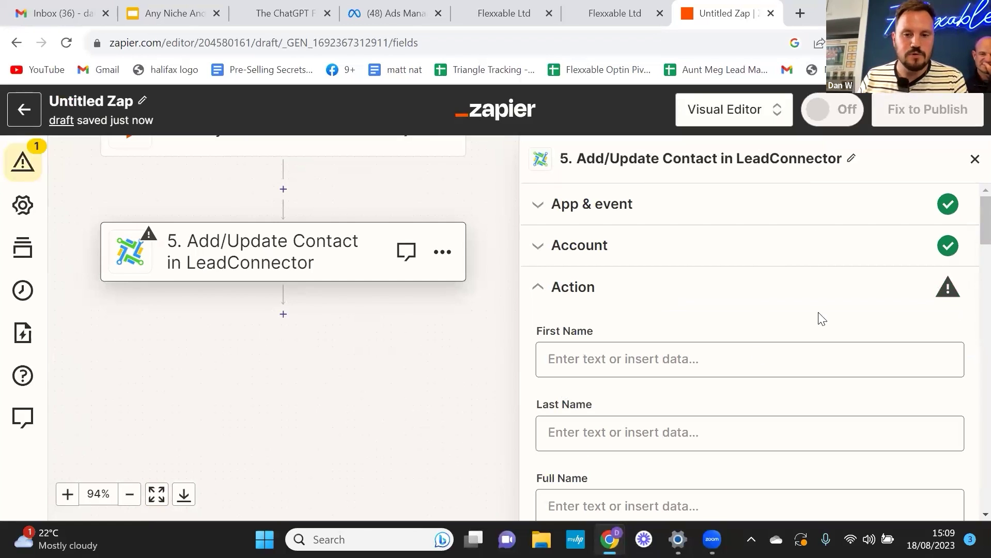
{"action": "scroll", "coordinate": [674, 354], "scroll_direction": "down", "scroll_amount": 3}
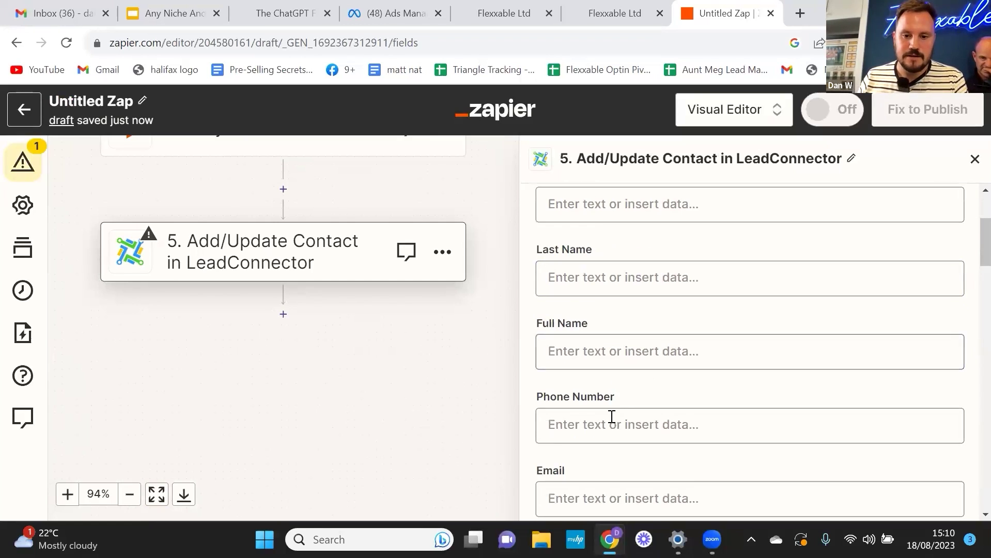
{"action": "scroll", "coordinate": [611, 417], "scroll_direction": "down", "scroll_amount": 3}
{"action": "left_click", "coordinate": [595, 344]}
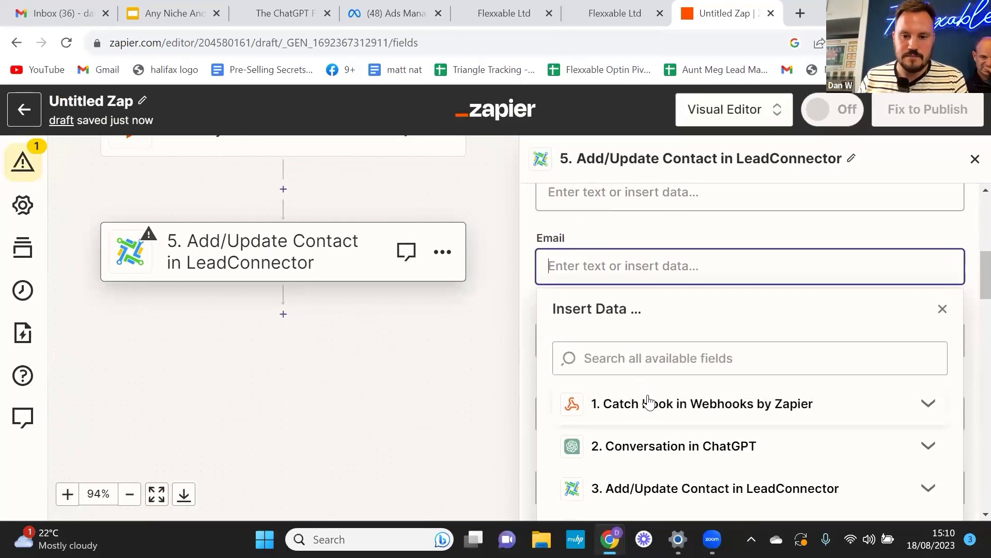
{"action": "left_click", "coordinate": [649, 403]}
{"action": "left_click", "coordinate": [498, 341]}
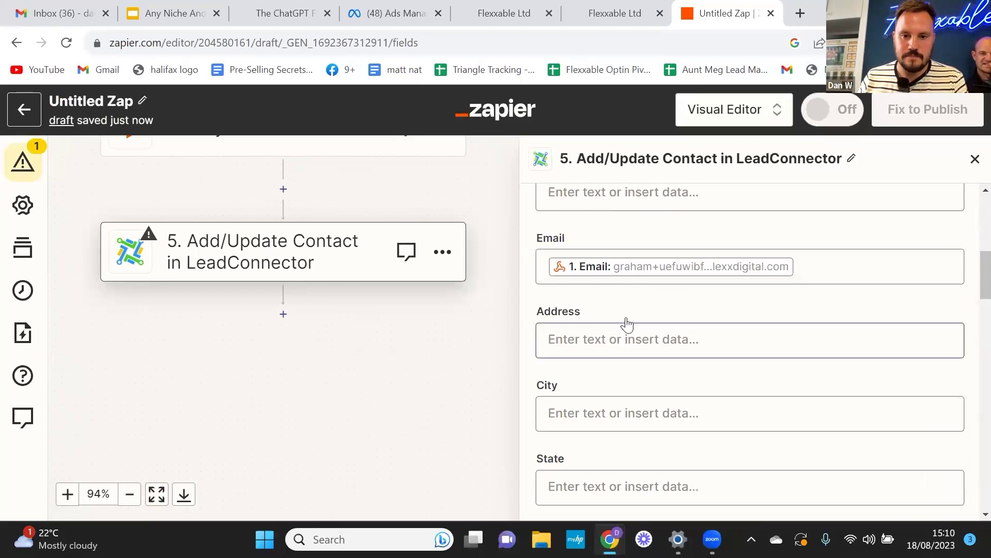
{"action": "scroll", "coordinate": [626, 325], "scroll_direction": "down", "scroll_amount": 8}
{"action": "left_click", "coordinate": [606, 396]}
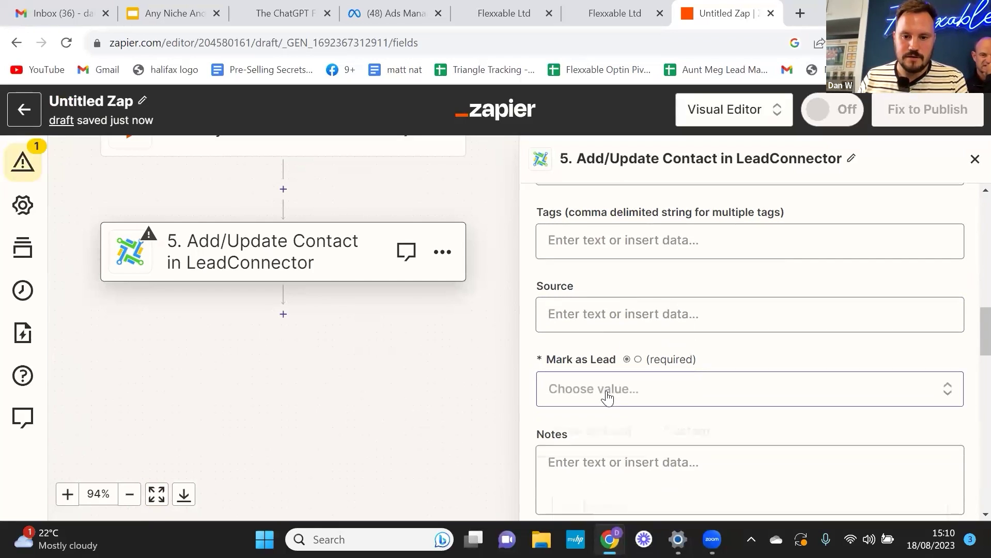
{"action": "left_click", "coordinate": [607, 419]}
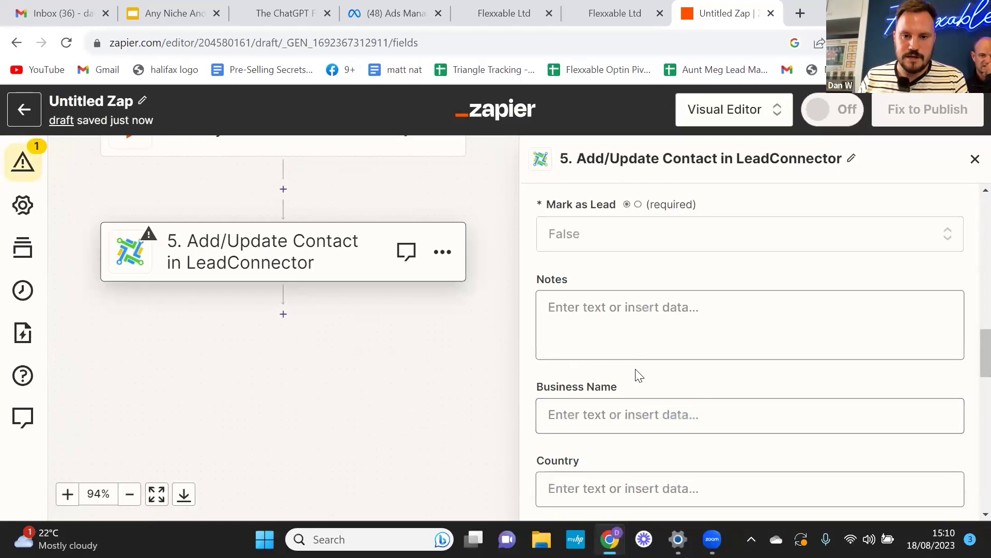
Enter 'Yes' in Experiment Over, finish setup and skip testing step 5
{"action": "scroll", "coordinate": [627, 359], "scroll_direction": "down", "scroll_amount": 10}
{"action": "left_click", "coordinate": [627, 361]}
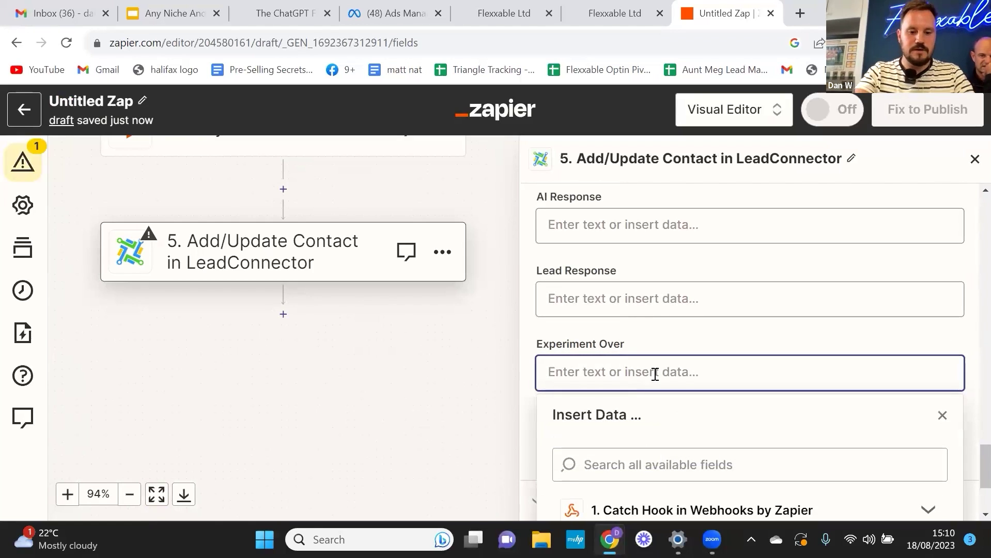
{"action": "type", "text": "Yes"}
{"action": "left_click", "coordinate": [459, 411]}
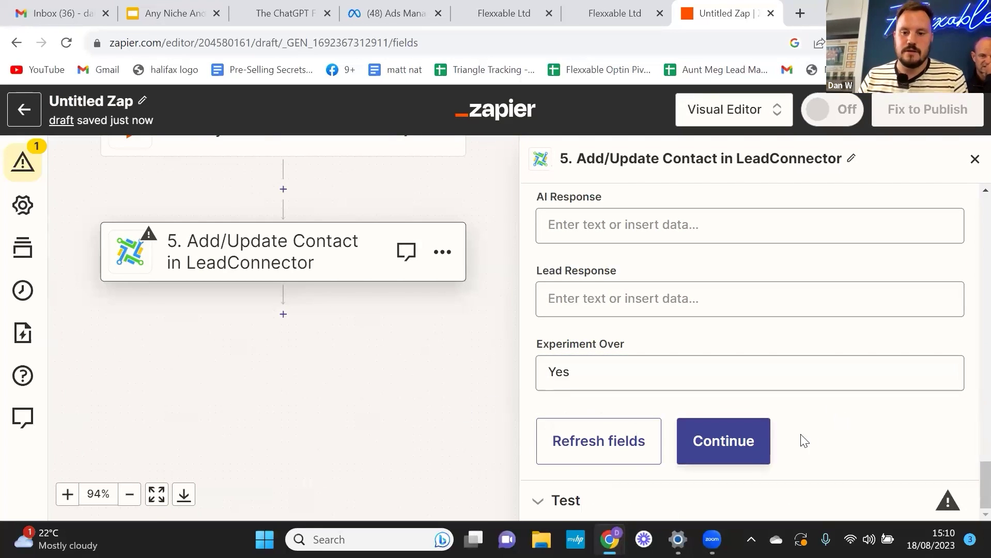
{"action": "left_click", "coordinate": [749, 441]}
{"action": "scroll", "coordinate": [749, 400], "scroll_direction": "down", "scroll_amount": 3}
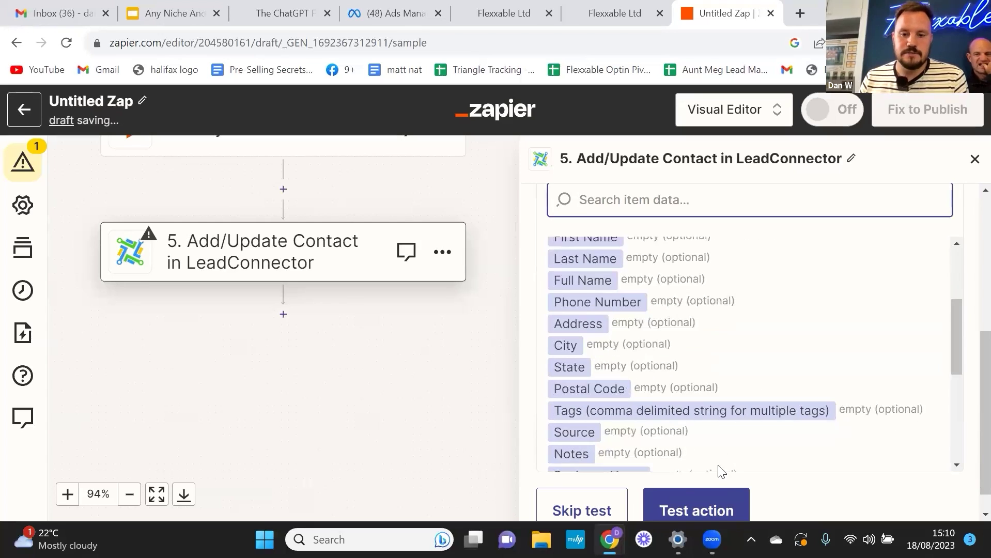
{"action": "left_click", "coordinate": [610, 504]}
Confirm skipping the test and name the Zap 'DEMO Any Niche'
{"action": "left_click", "coordinate": [542, 339]}
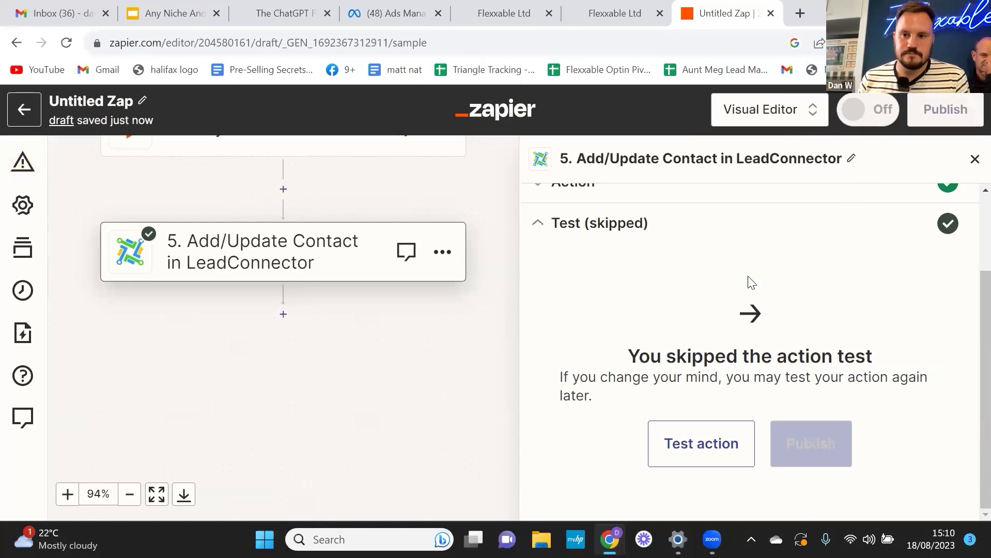
{"action": "left_click", "coordinate": [142, 101]}
{"action": "type", "text": "DEMO Any Niche"}
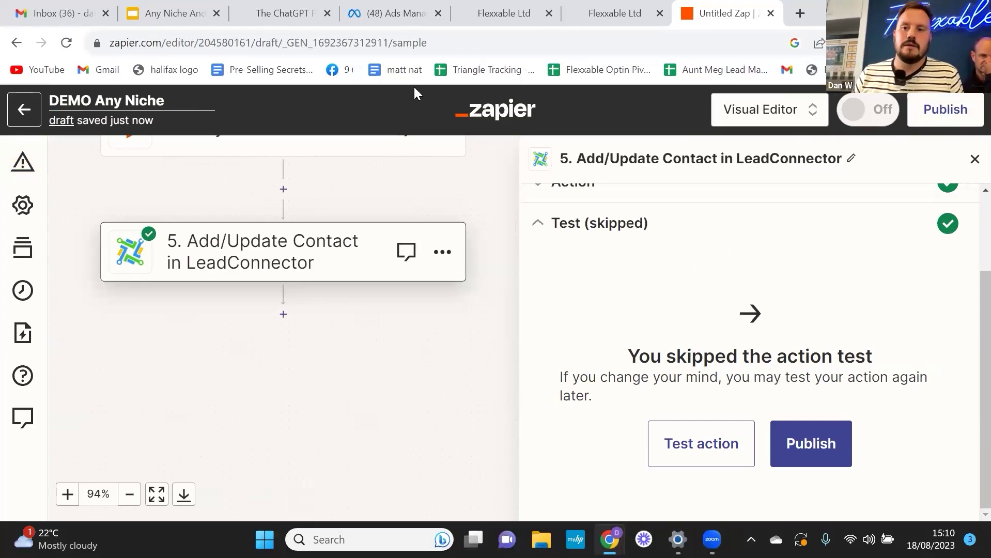
{"action": "left_click", "coordinate": [944, 109]}
Publish the Zap as version v1 and return to the HighLevel tab
{"action": "left_click", "coordinate": [943, 108]}
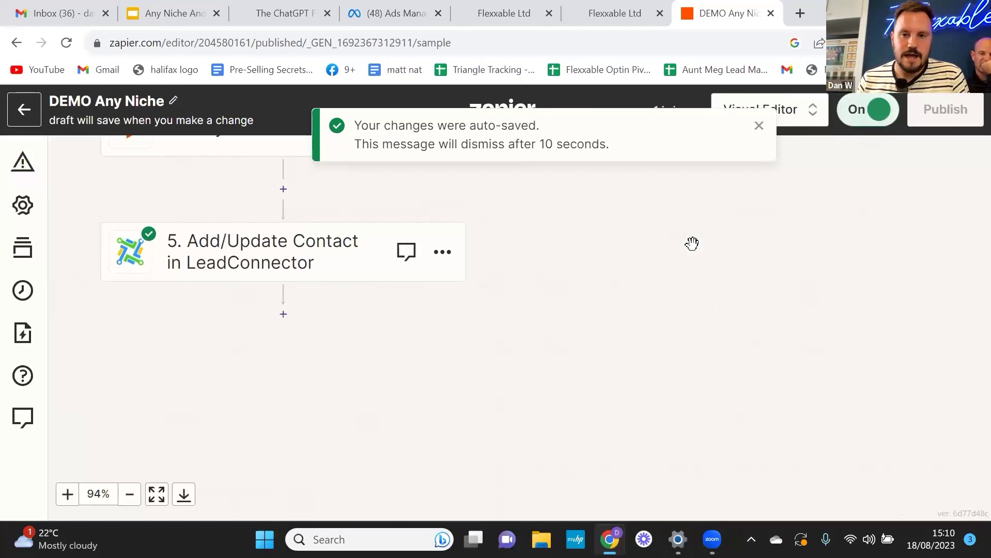
{"action": "scroll", "coordinate": [461, 410], "scroll_direction": "up", "scroll_amount": 5}
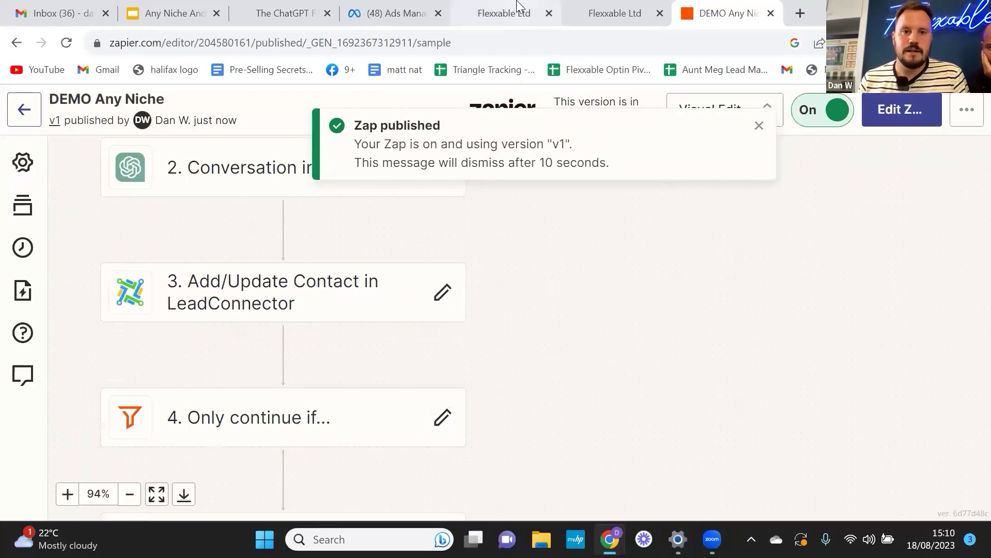
{"action": "left_click", "coordinate": [598, 4]}
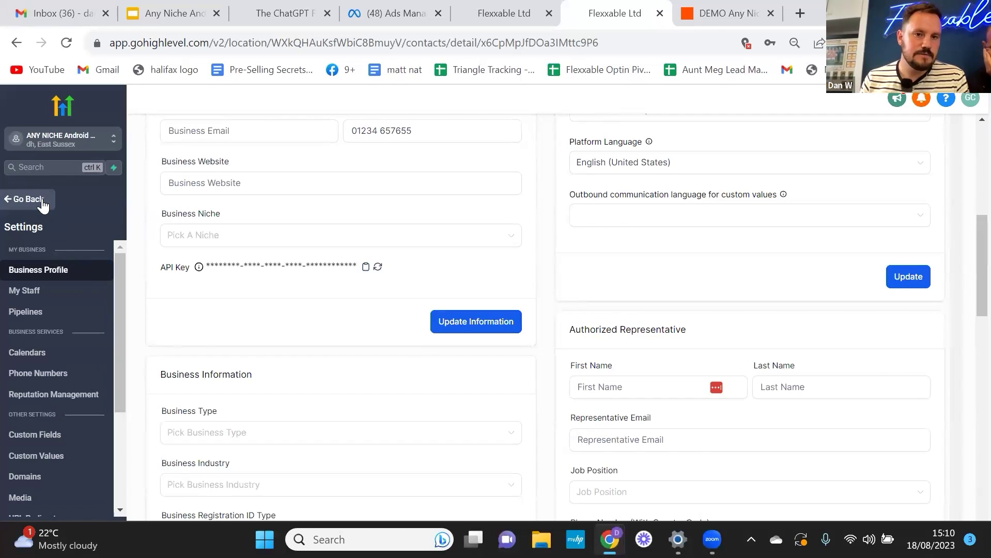
Open the Any Niche Android DEMO funnel's landing page and scroll through its empty signup form
{"action": "left_click", "coordinate": [51, 199]}
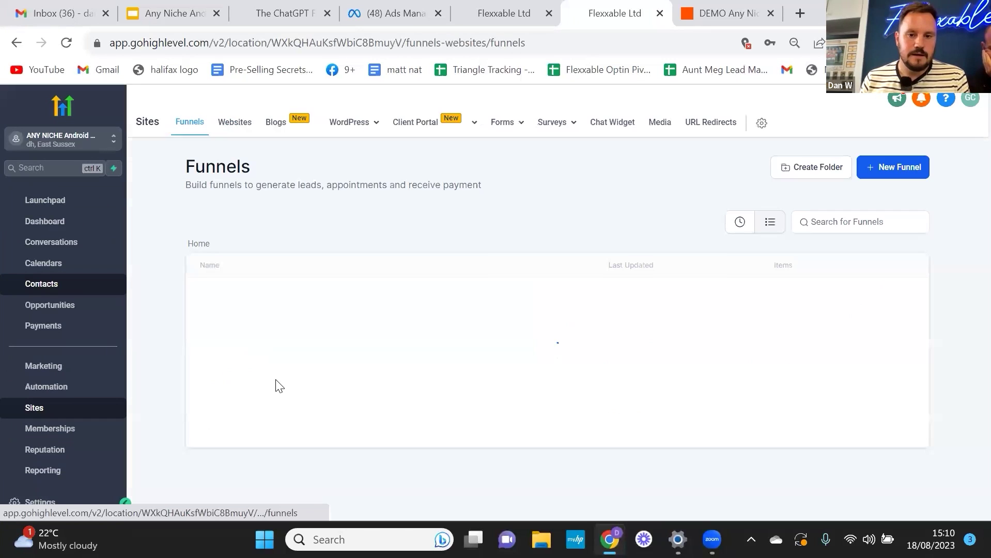
{"action": "left_click", "coordinate": [261, 295]}
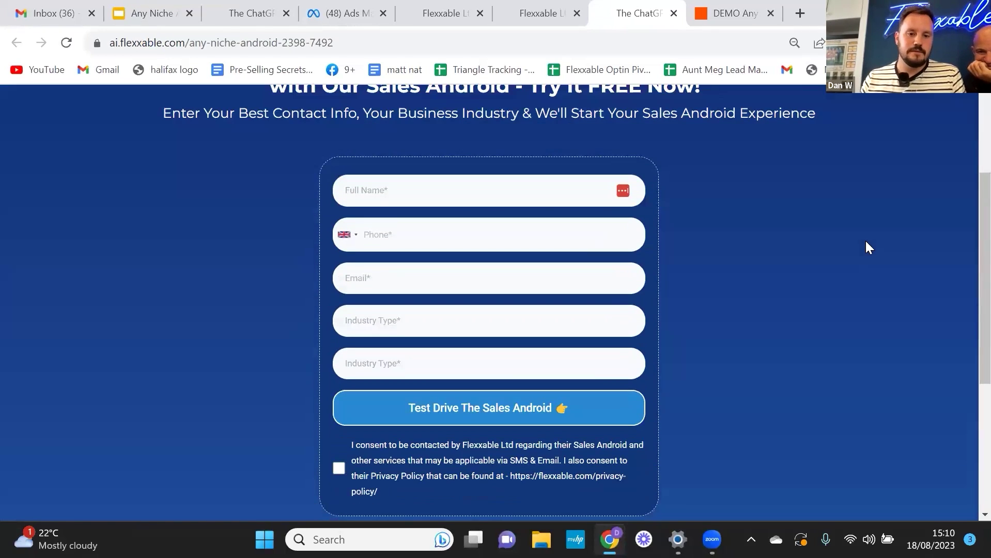
{"action": "scroll", "coordinate": [924, 233], "scroll_direction": "down", "scroll_amount": 3}
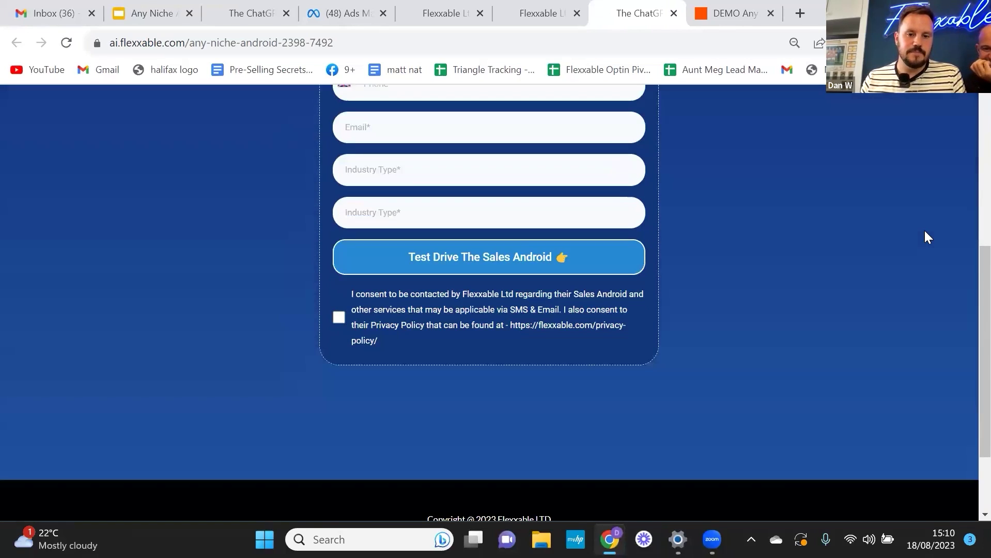
{"action": "scroll", "coordinate": [924, 231], "scroll_direction": "up", "scroll_amount": 4}
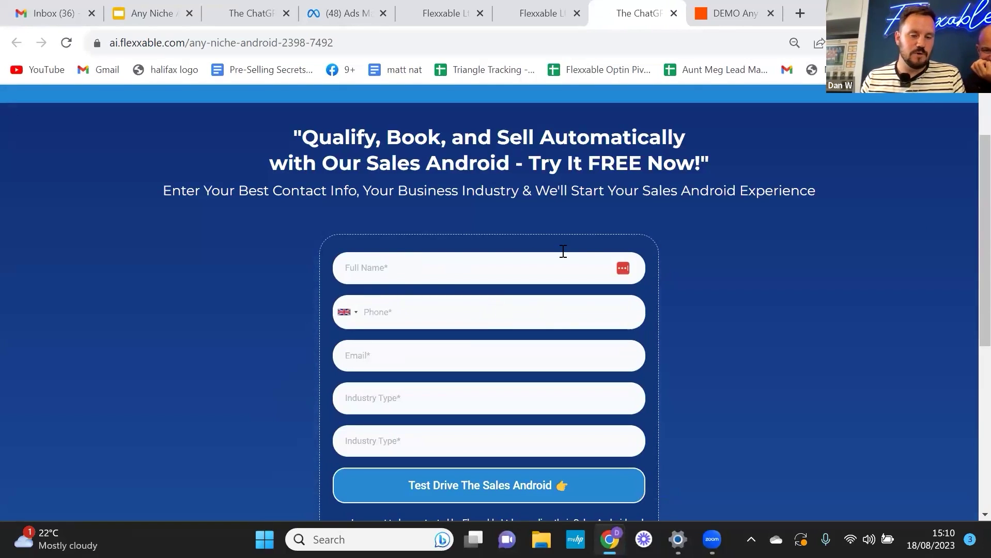
{"action": "scroll", "coordinate": [793, 243], "scroll_direction": "down", "scroll_amount": 1}
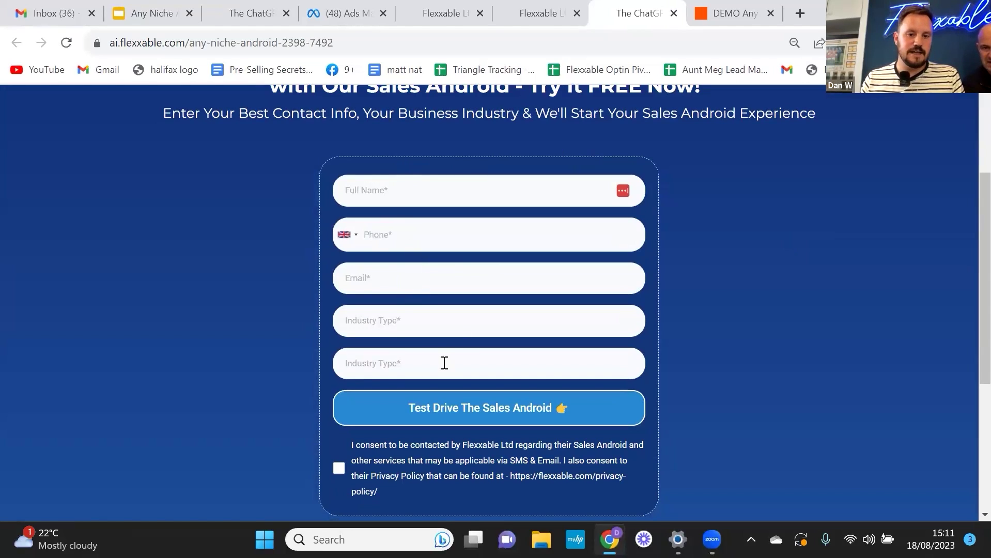
{"action": "scroll", "coordinate": [392, 319], "scroll_direction": "down", "scroll_amount": 1}
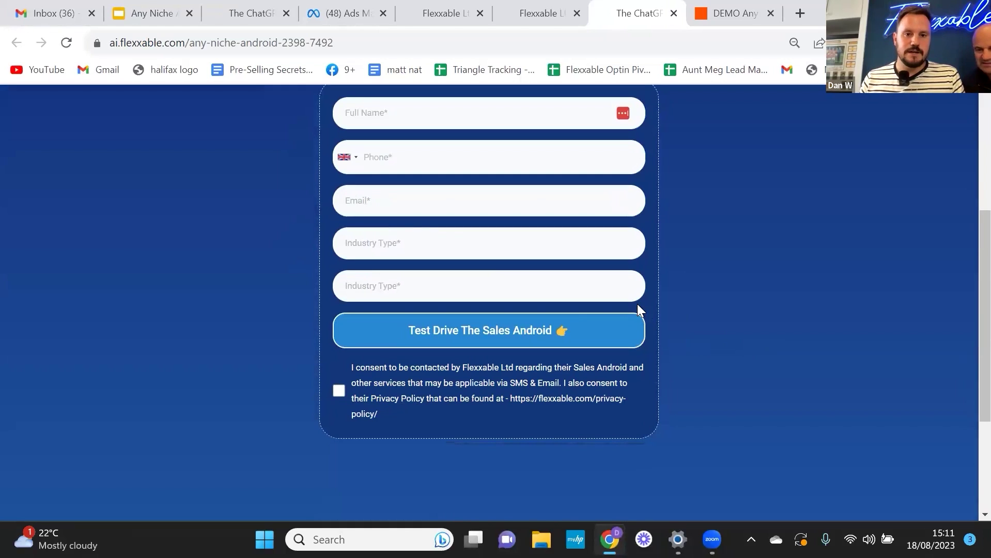
{"action": "scroll", "coordinate": [792, 283], "scroll_direction": "up", "scroll_amount": 1}
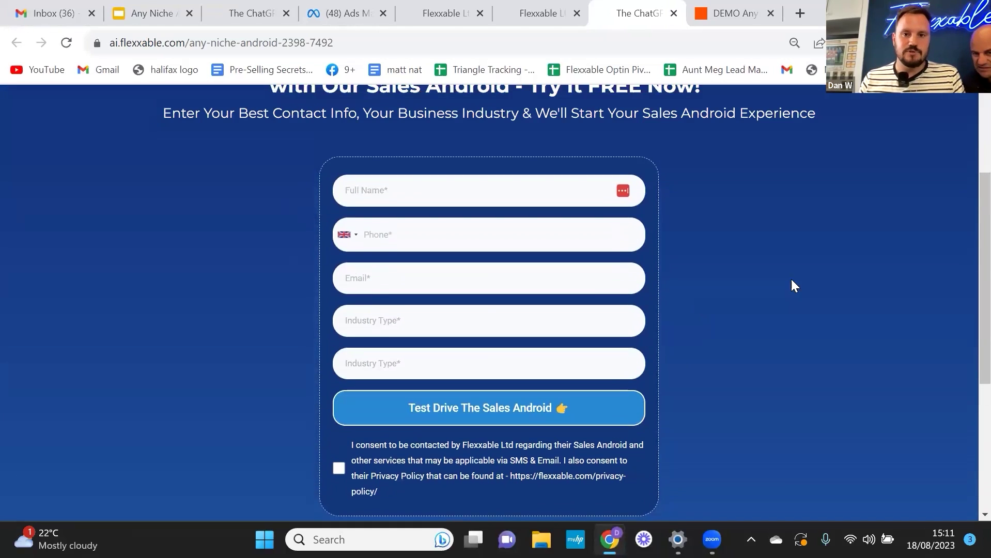
Select the earlier test contact in HighLevel Contacts and delete it
{"action": "left_click", "coordinate": [537, 13]}
{"action": "left_click", "coordinate": [57, 285]}
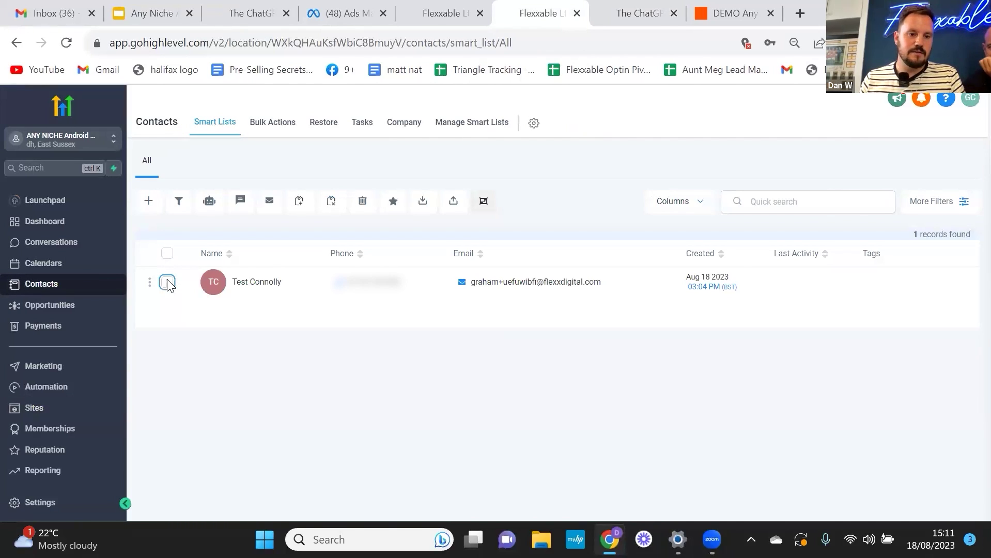
{"action": "left_click", "coordinate": [168, 283]}
{"action": "left_click", "coordinate": [363, 201]}
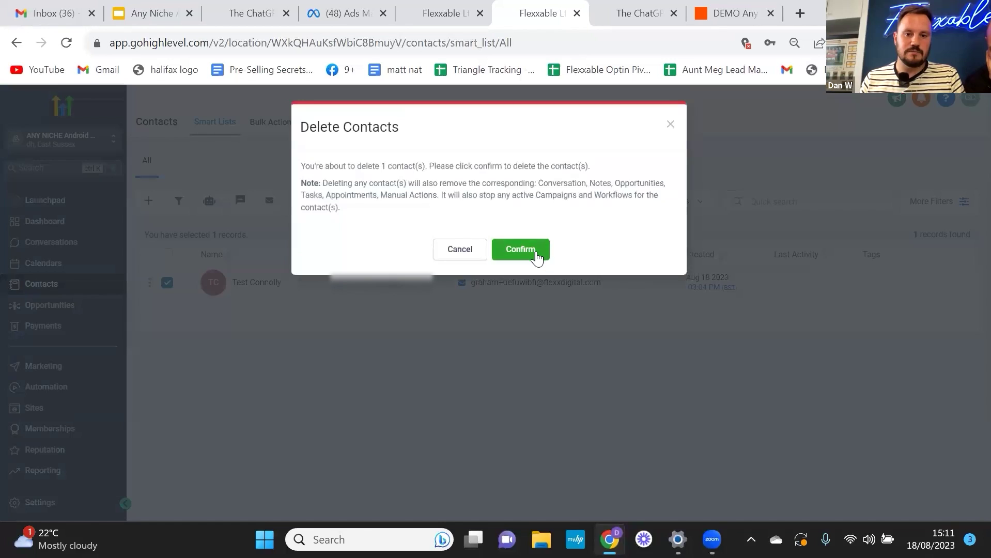
{"action": "left_click", "coordinate": [535, 253]}
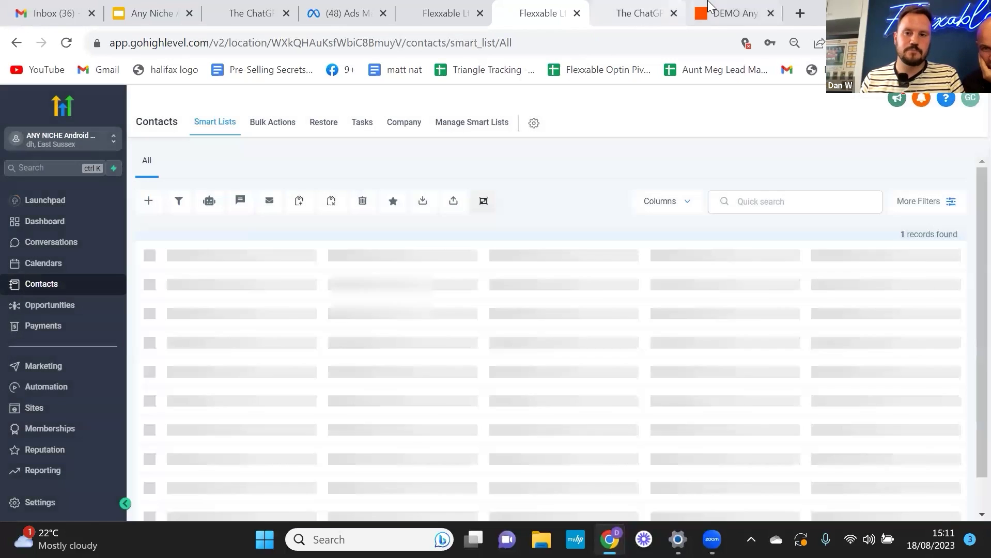
On the landing page tab, fill Full Name and Phone from saved autofill details
{"action": "left_click", "coordinate": [637, 13]}
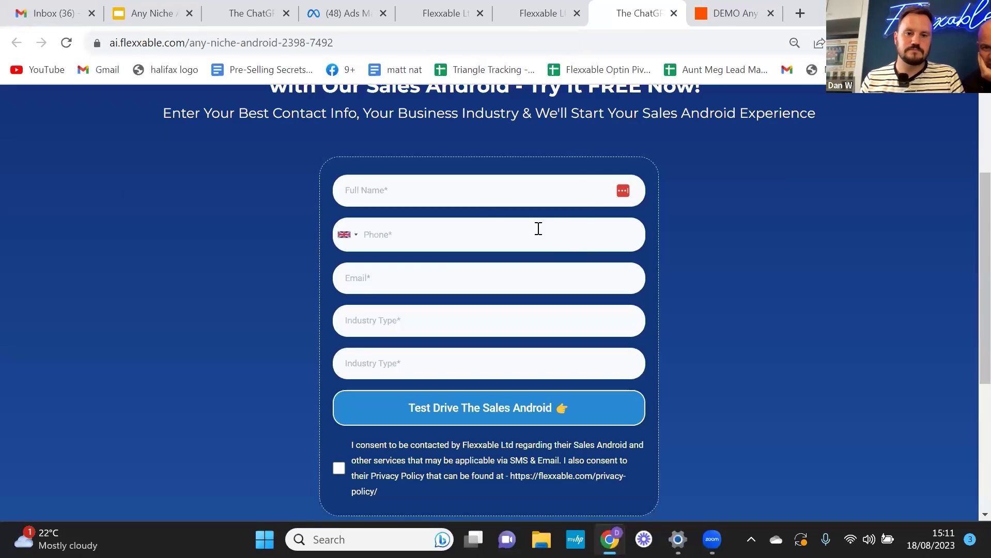
{"action": "left_click", "coordinate": [454, 192]}
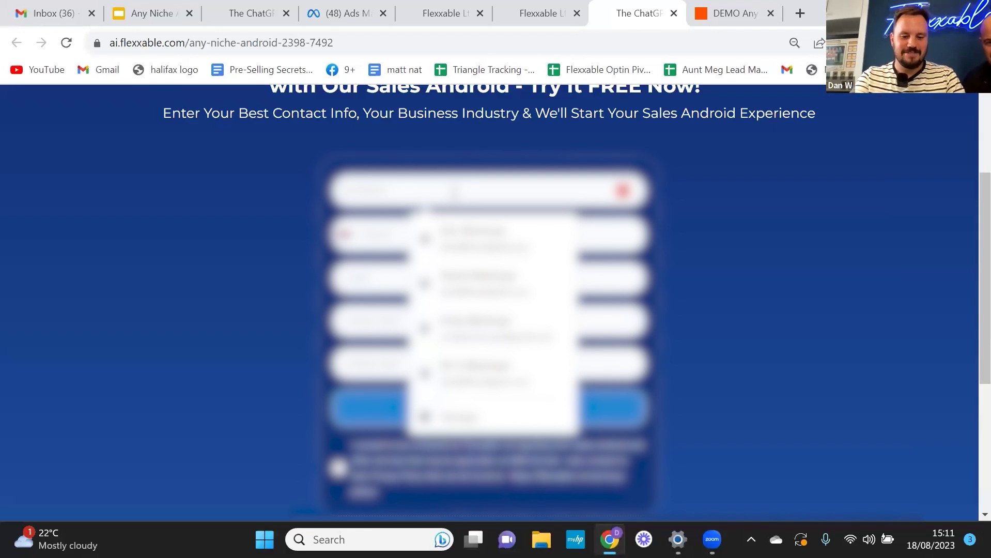
{"action": "key", "text": "Escape"}
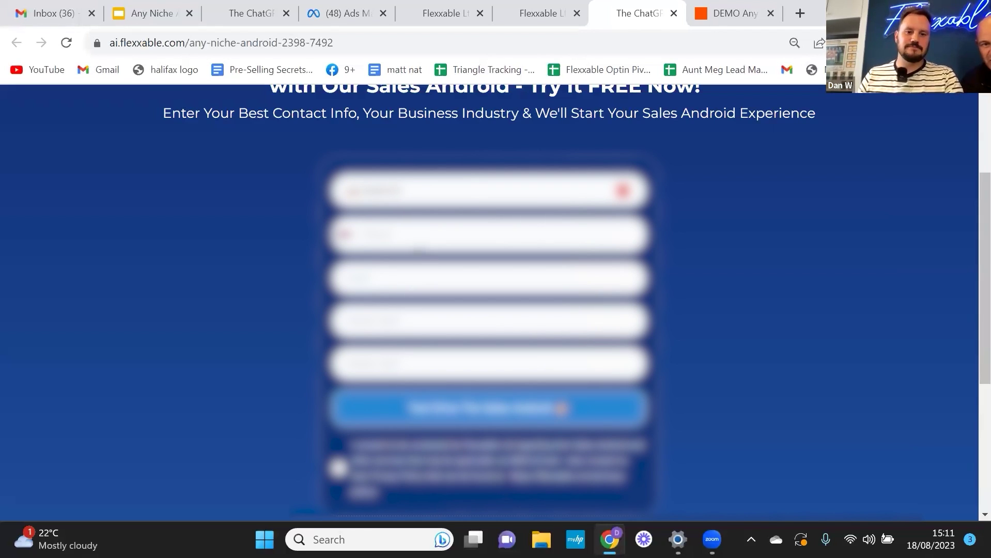
{"action": "left_click", "coordinate": [411, 224]}
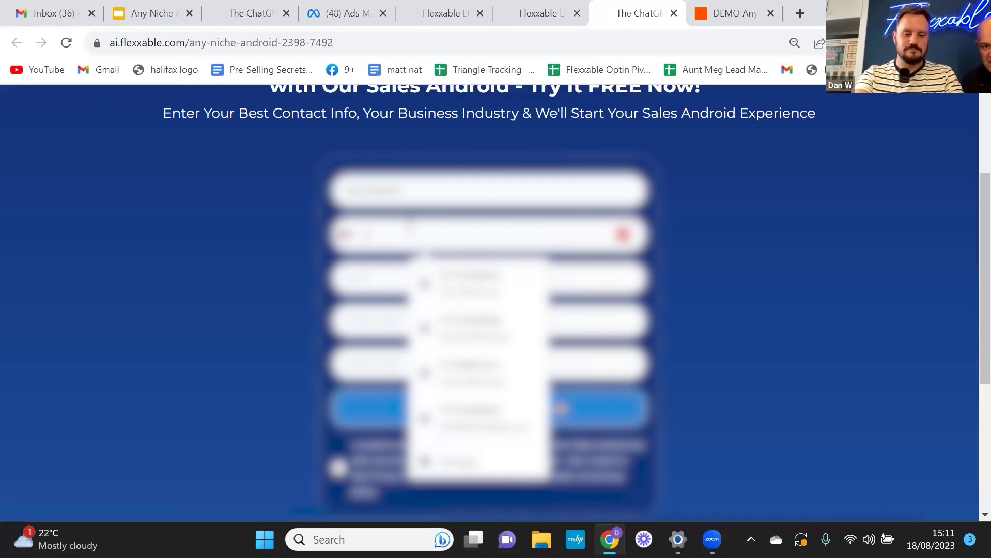
{"action": "key", "text": "Escape"}
{"action": "key", "text": "Tab"}
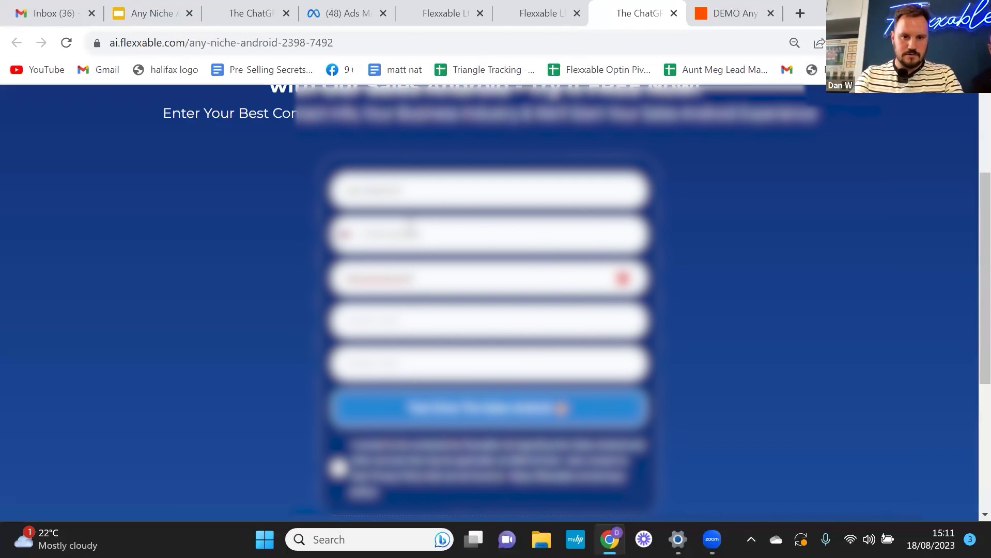
Complete the email and remaining fields, tick the consent box and submit the form
{"action": "type", "text": "@gmail"}
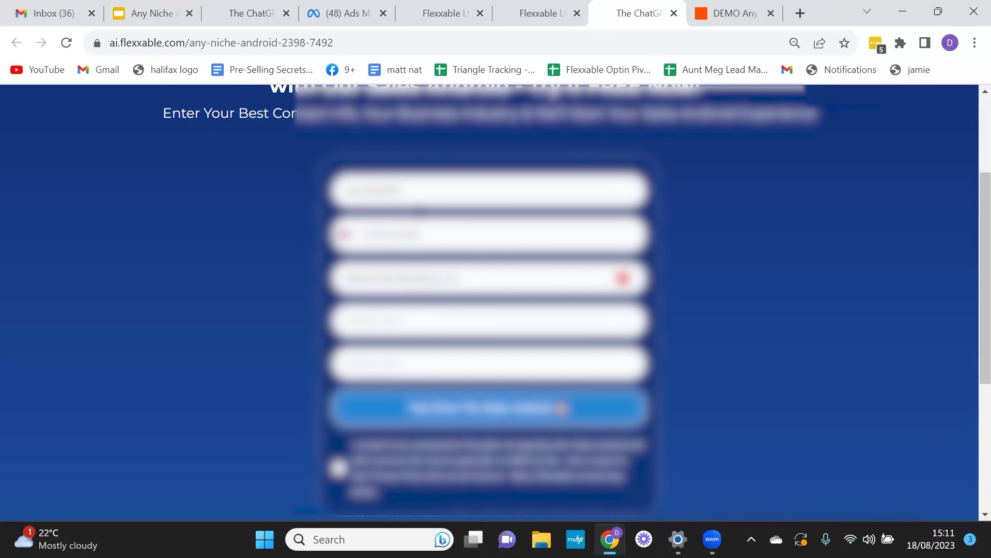
{"action": "scroll", "coordinate": [420, 209], "scroll_direction": "down", "scroll_amount": 3}
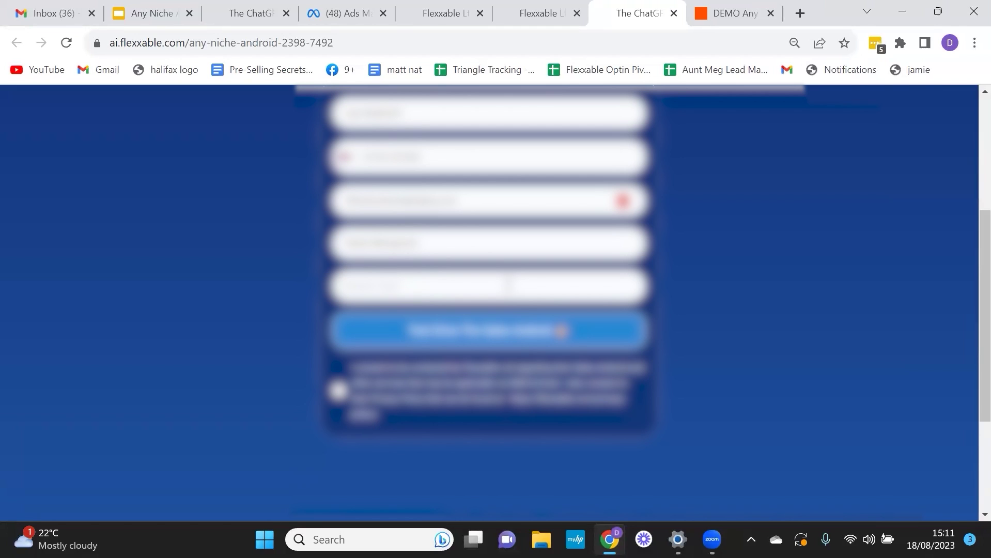
{"action": "type", "text": "07"}
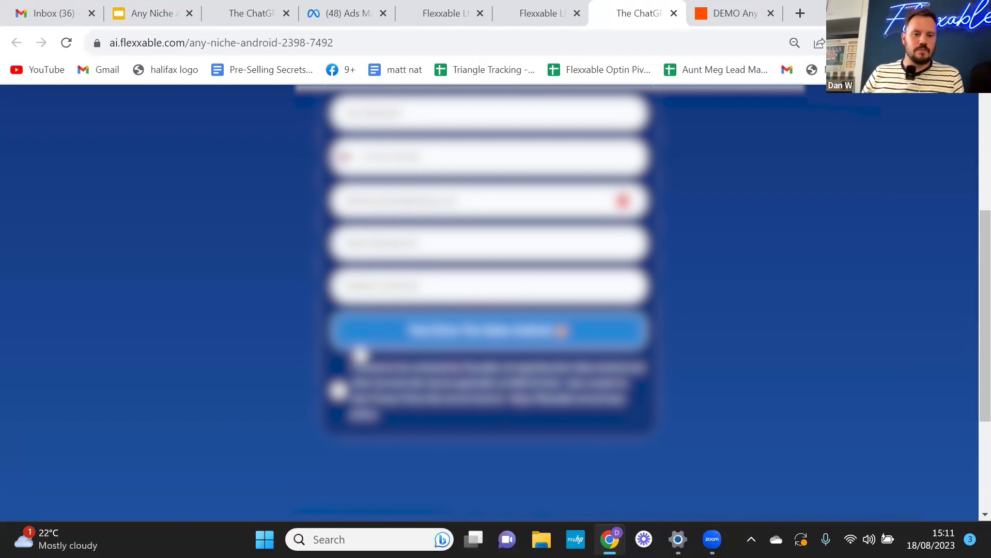
{"action": "left_click", "coordinate": [339, 391]}
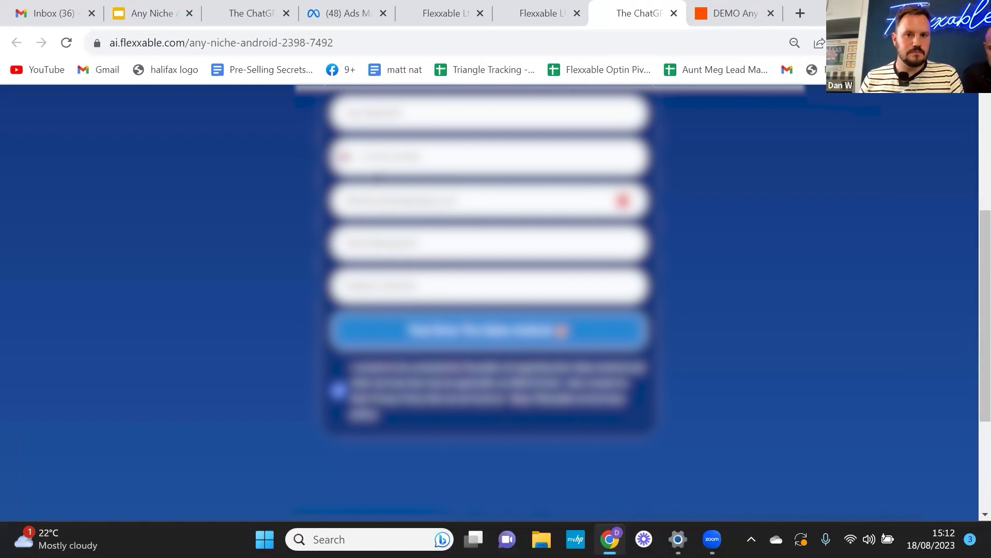
{"action": "left_click", "coordinate": [541, 332]}
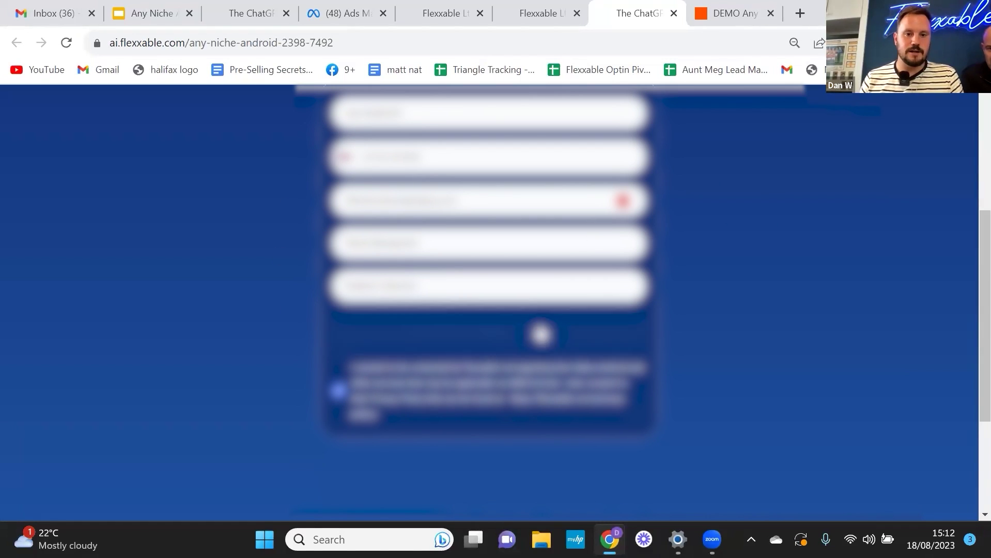